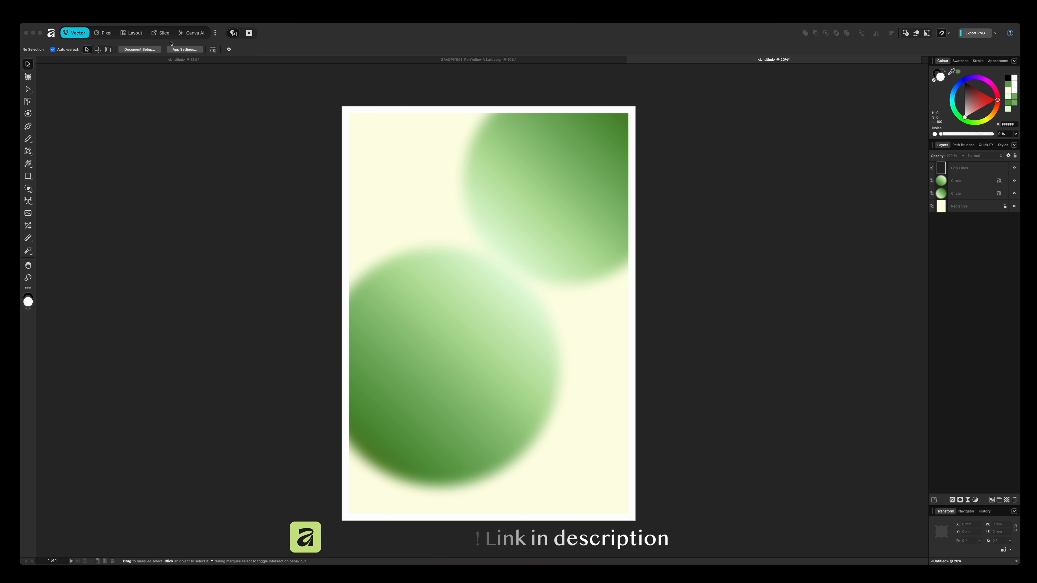
left_click(110, 36)
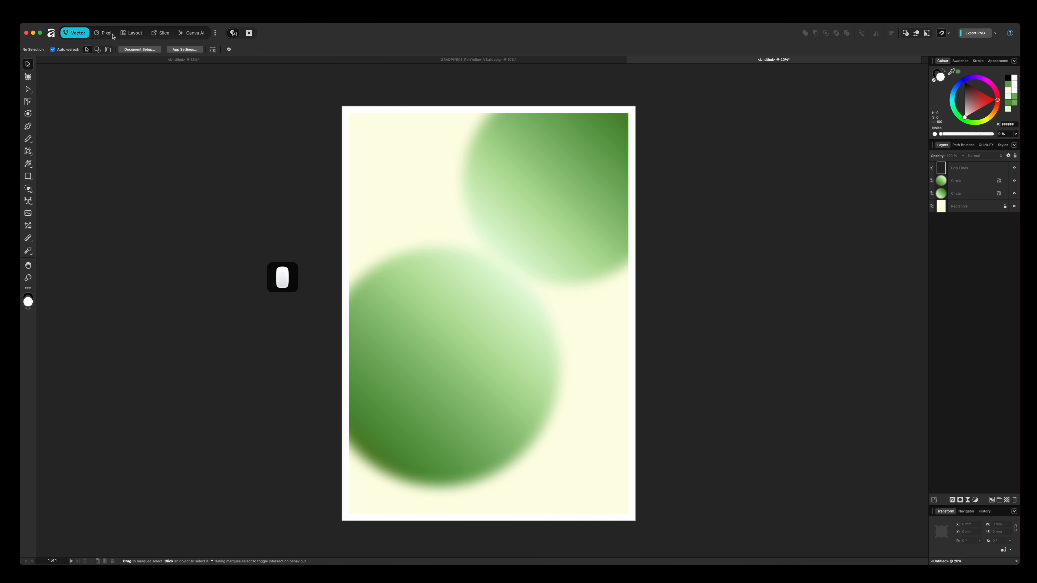
left_click(106, 36)
left_click(135, 36)
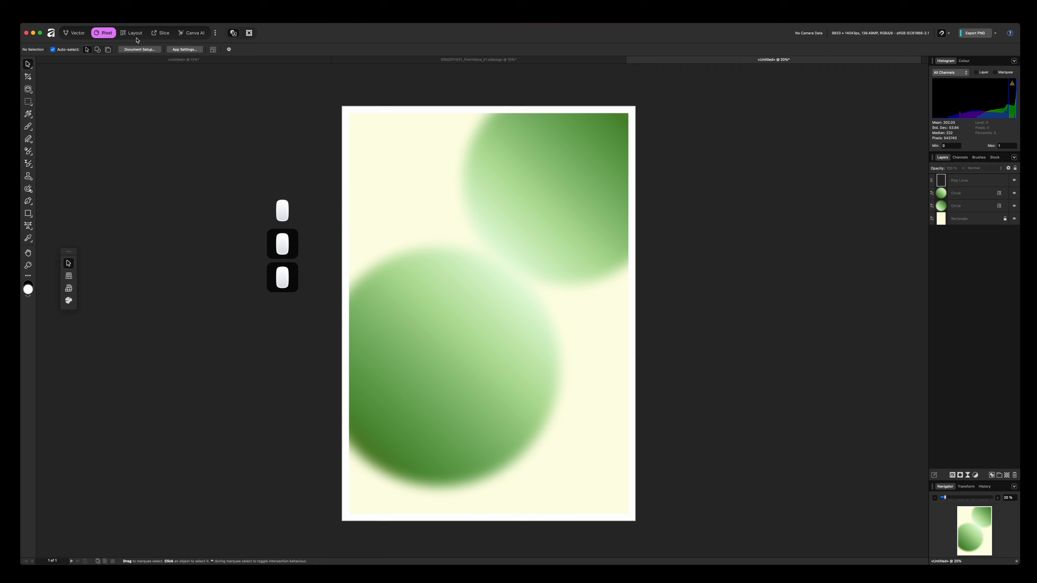
left_click(75, 33)
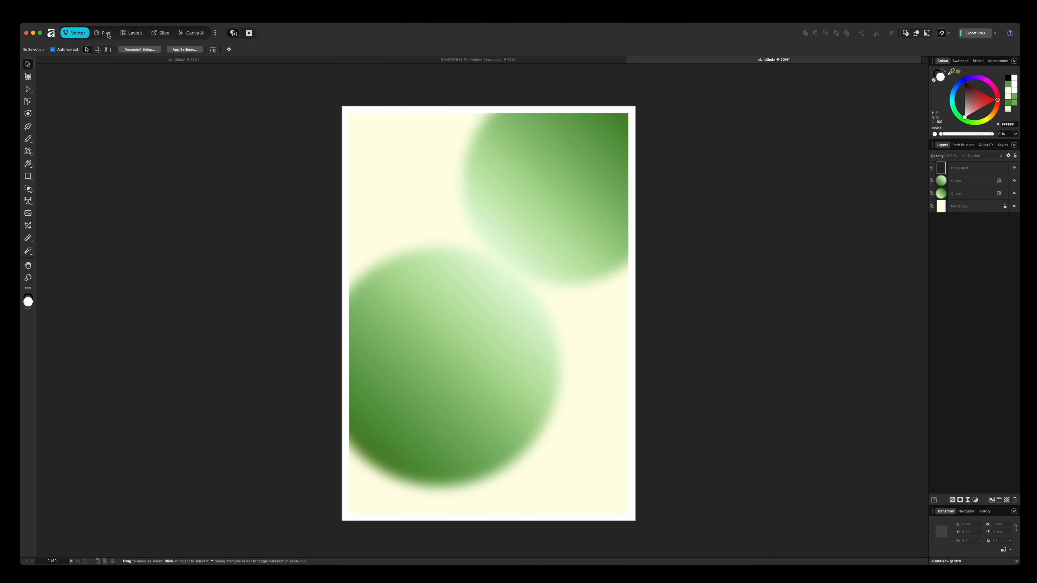
scroll(71, 80, "right", 1)
scroll(155, 75, "right", 3)
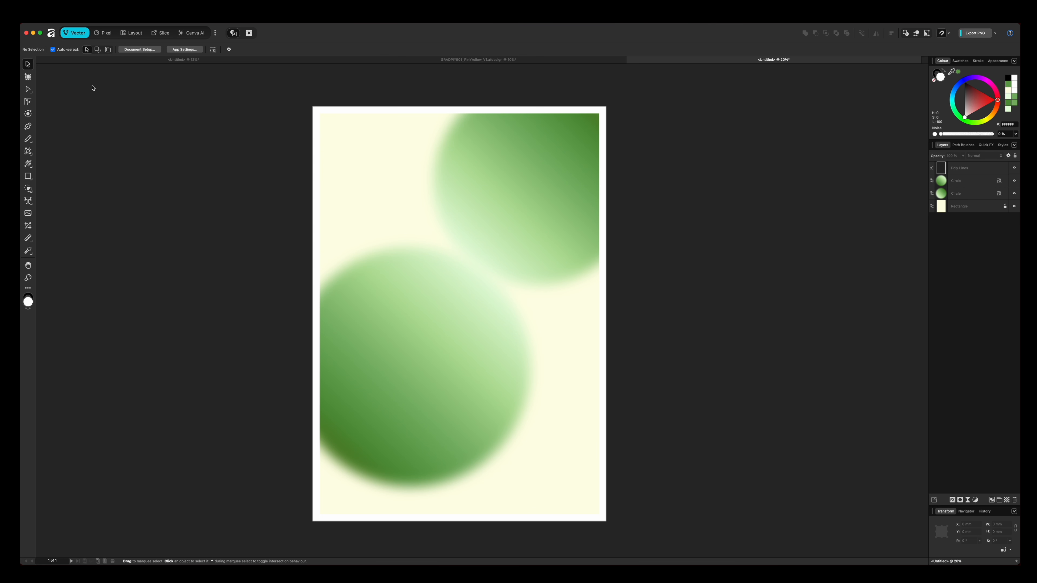
scroll(129, 95, "left", 3)
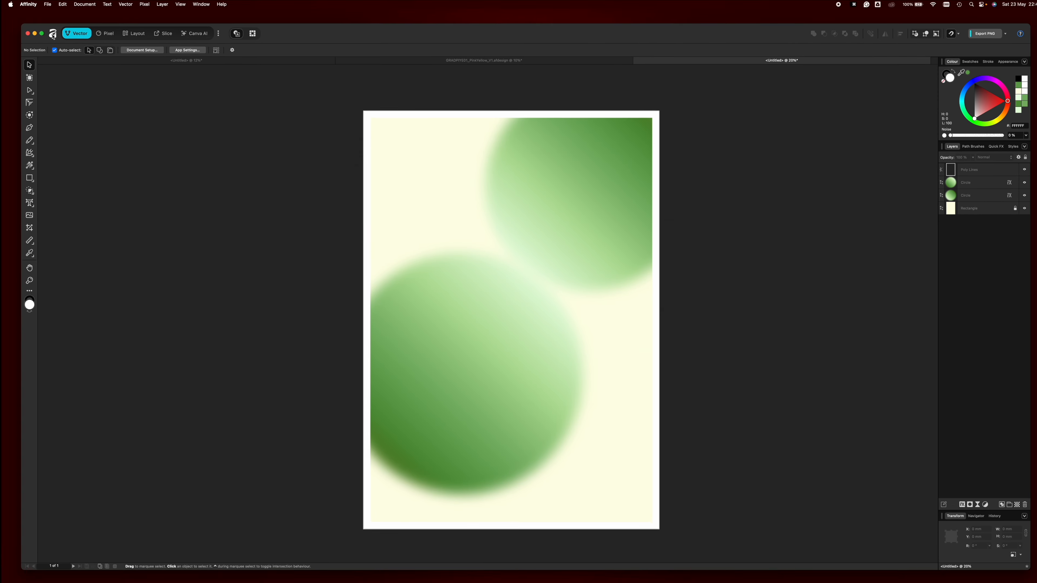
Create a new portrait document from the A0 preset, 841 × 1189 mm at 300 DPI, with millimetres as the units.
left_click(52, 34)
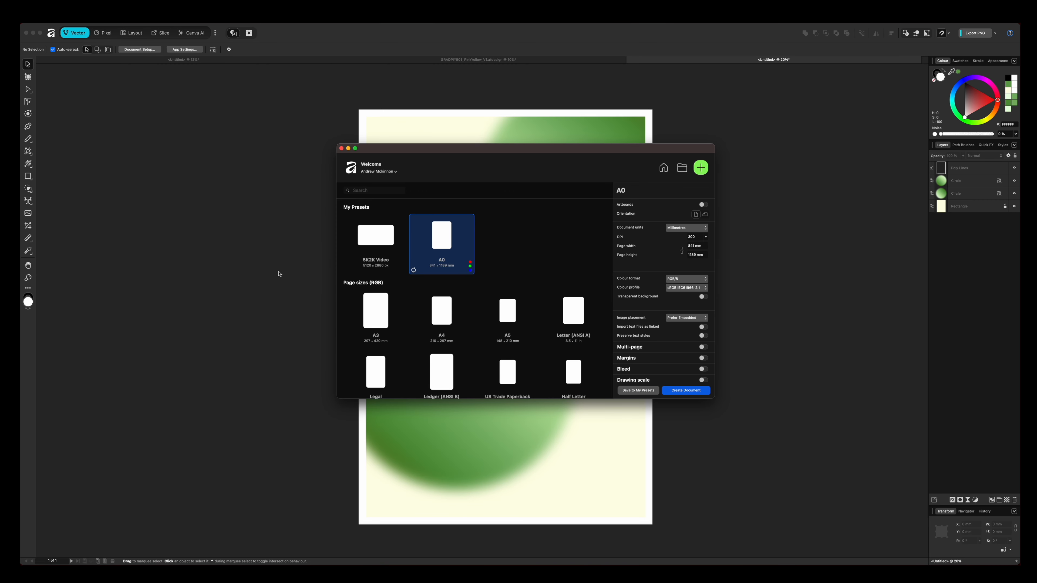
mouse_move(467, 148)
left_mouse_down()
mouse_move(566, 148)
mouse_move(464, 148)
left_mouse_up()
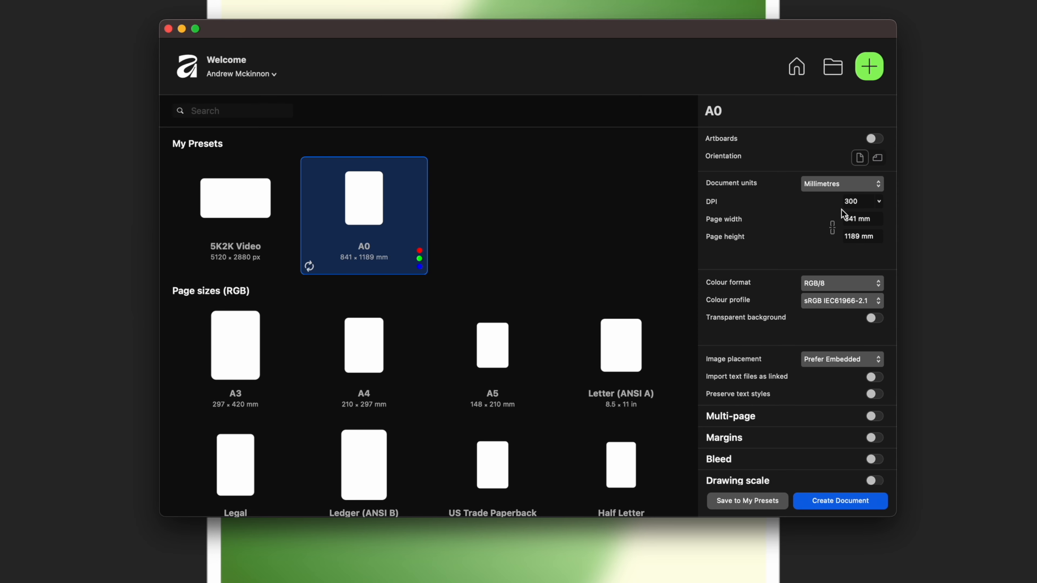
left_click(883, 191)
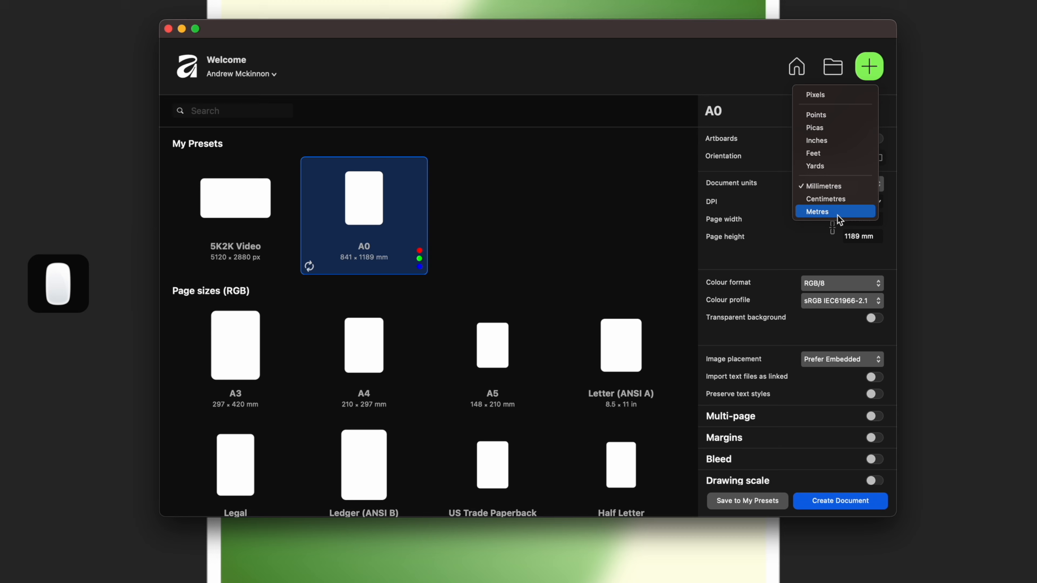
left_click(824, 187)
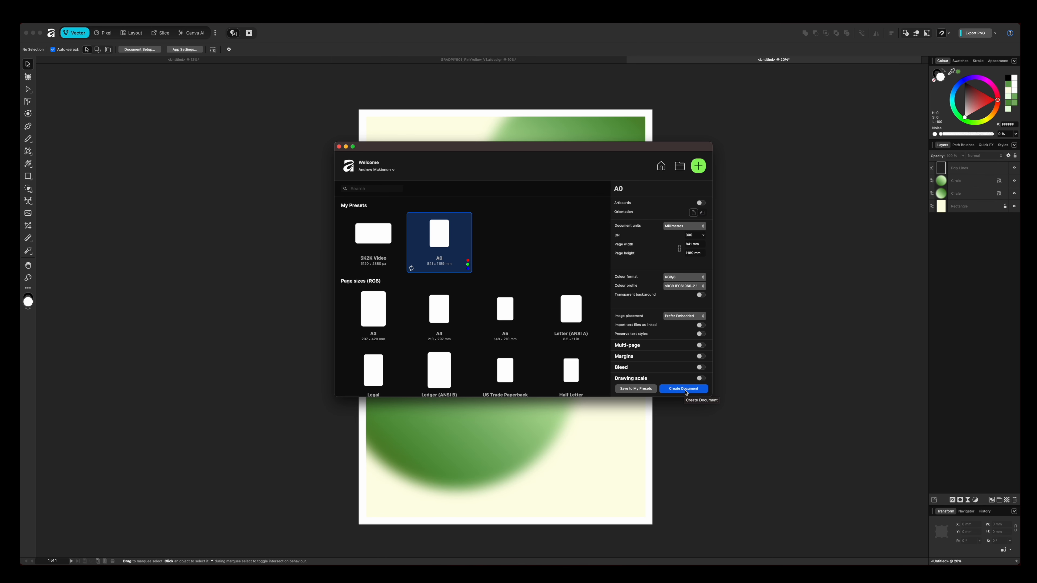
left_click(685, 389)
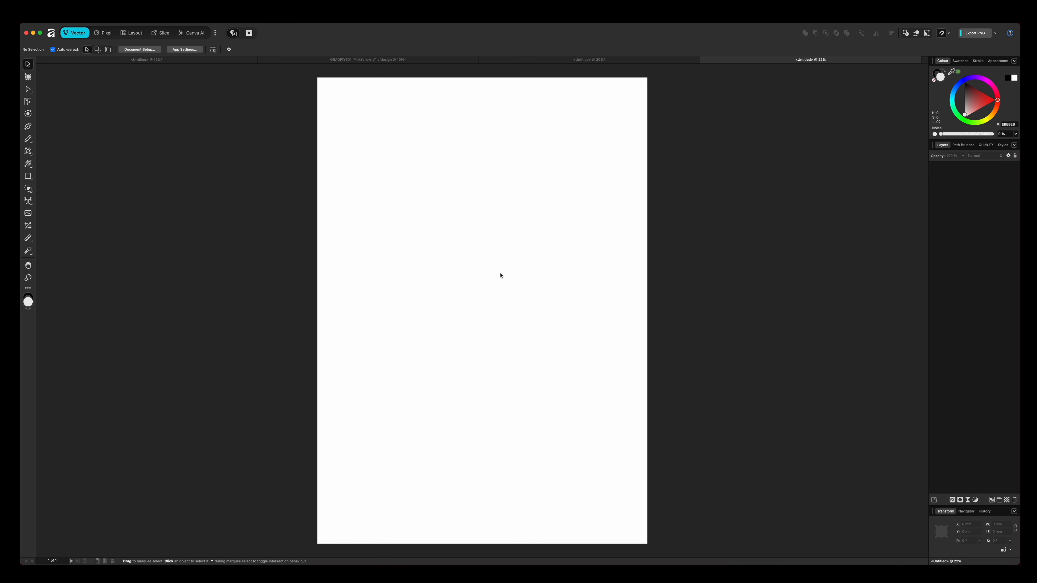
Draw a circle about 542 mm in diameter with the Ellipse Tool and place it overlapping the page's upper-right corner.
key("super+minus")
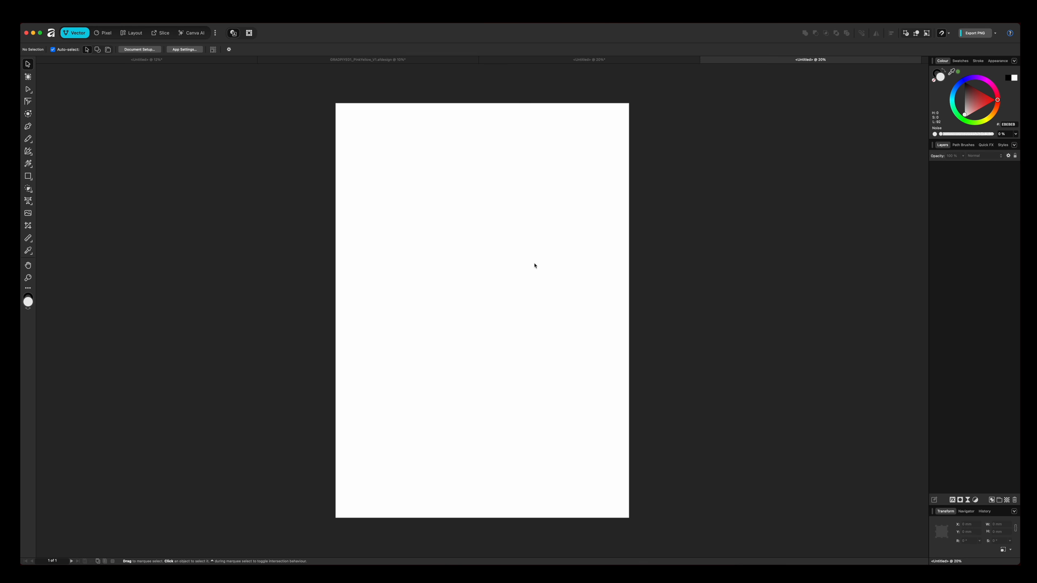
key("super+minus")
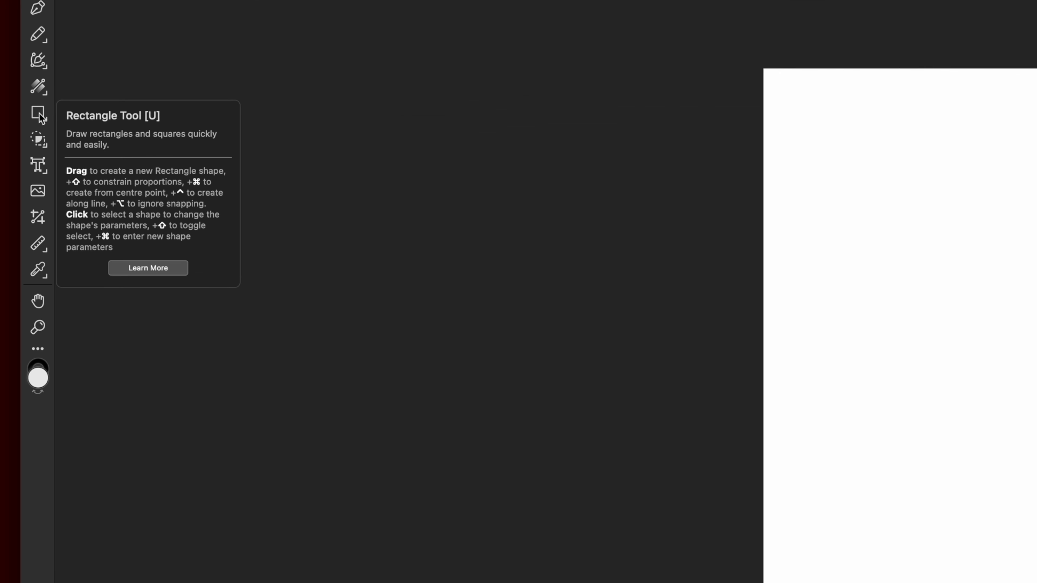
left_click(40, 113)
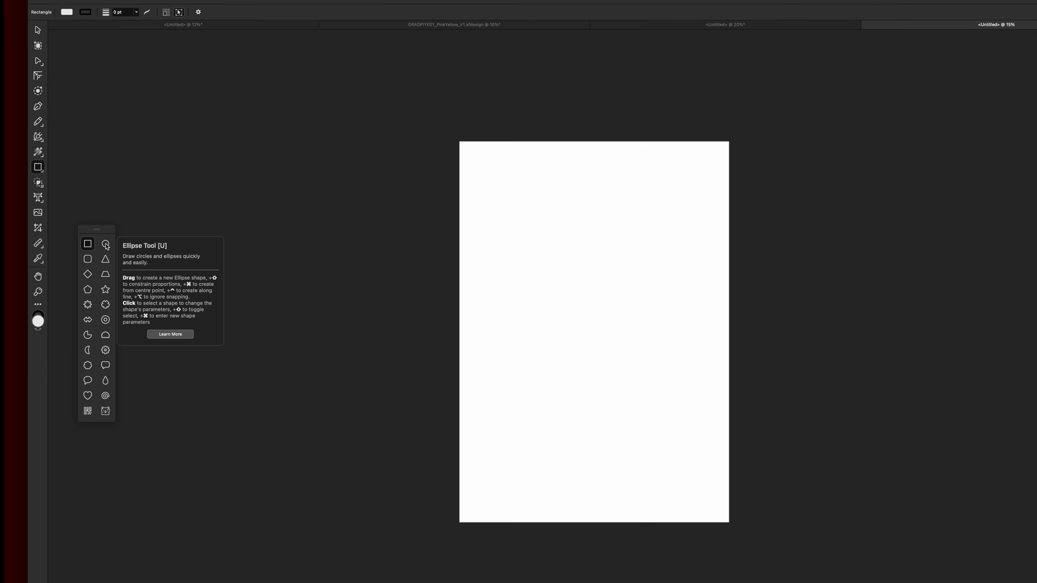
left_click(98, 244)
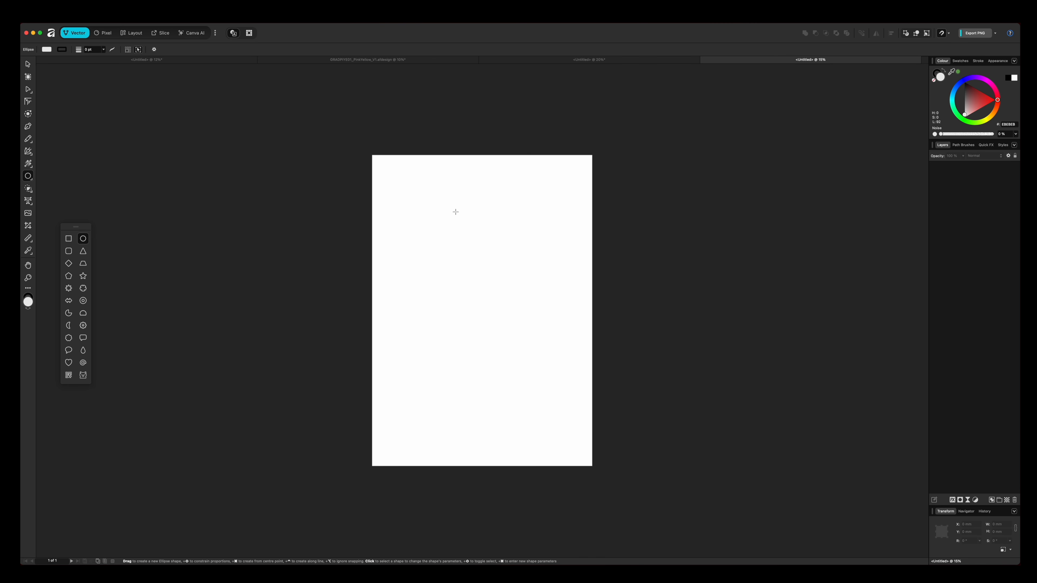
left_click_drag(458, 212, 531, 281)
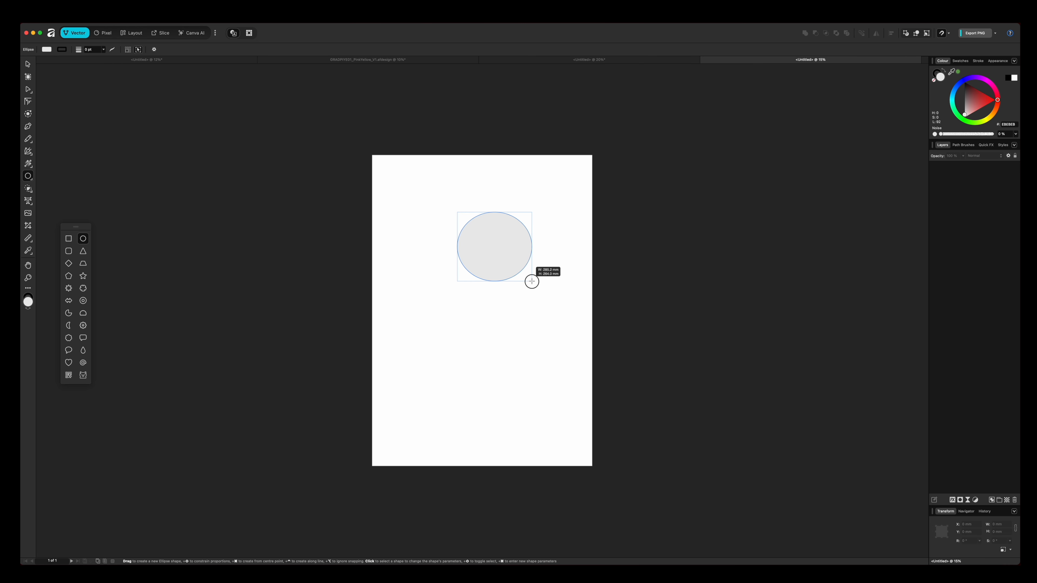
left_click_drag(532, 281, 615, 338)
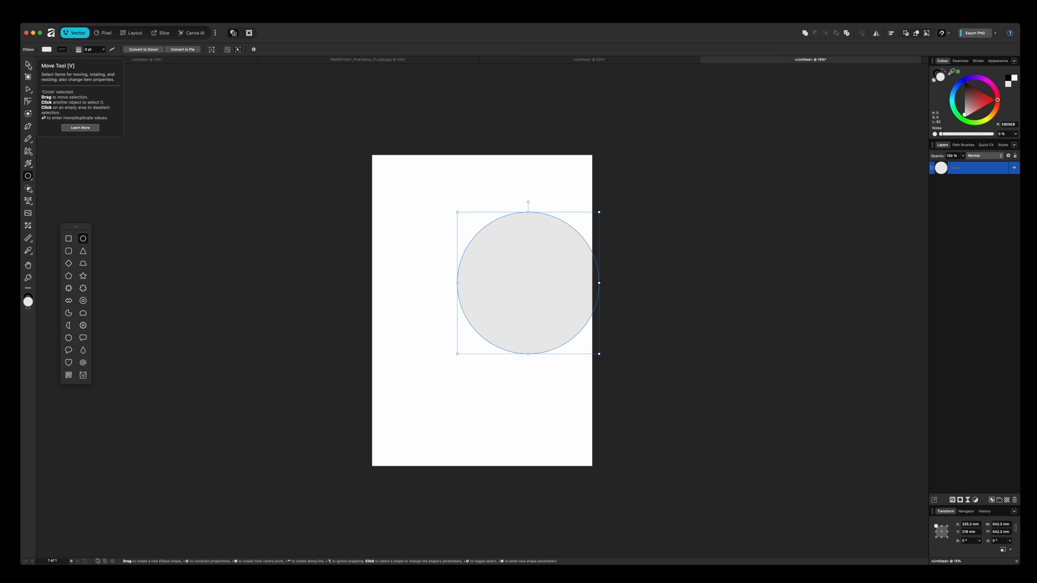
left_click(28, 66)
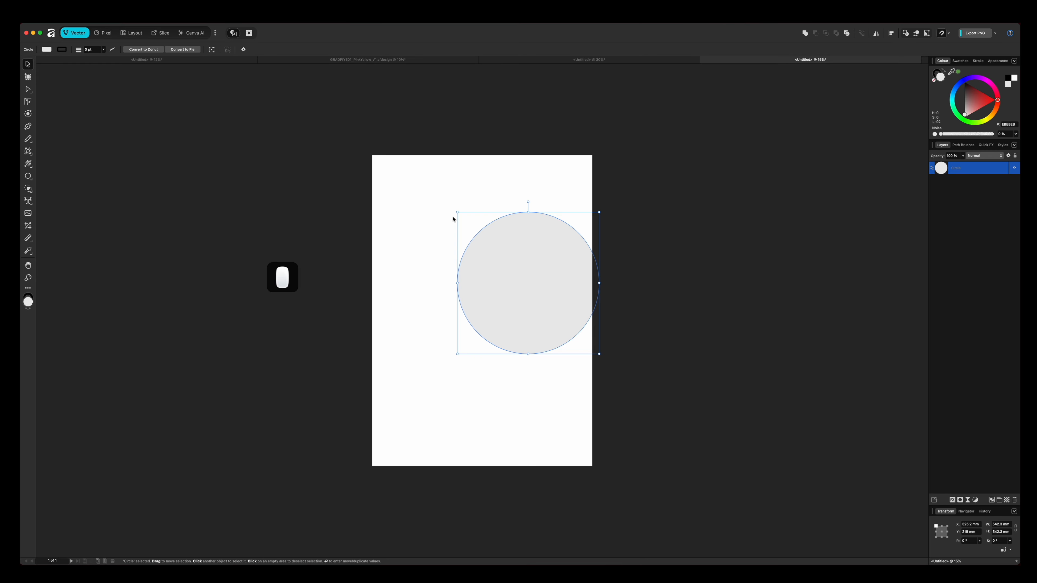
left_click_drag(512, 272, 539, 198)
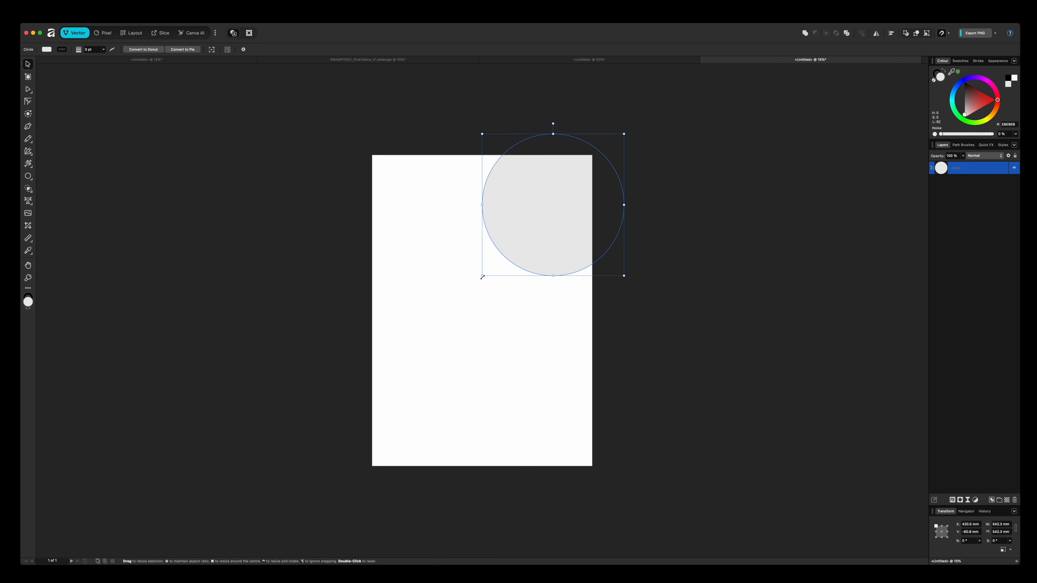
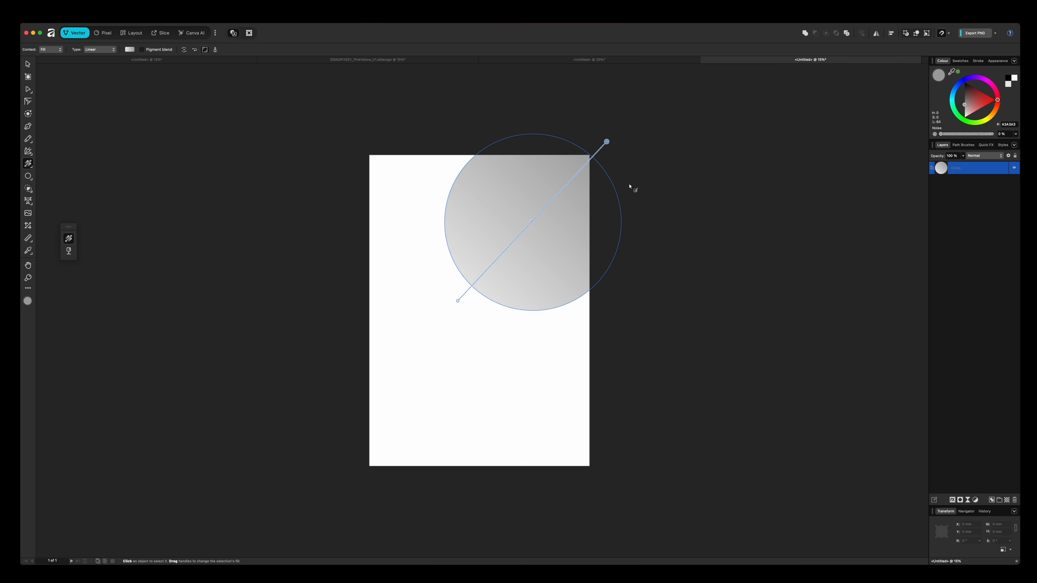
Select the circle gradient's upper-right end stop and check the finished green gradient poster in the other open document.
left_click(607, 141)
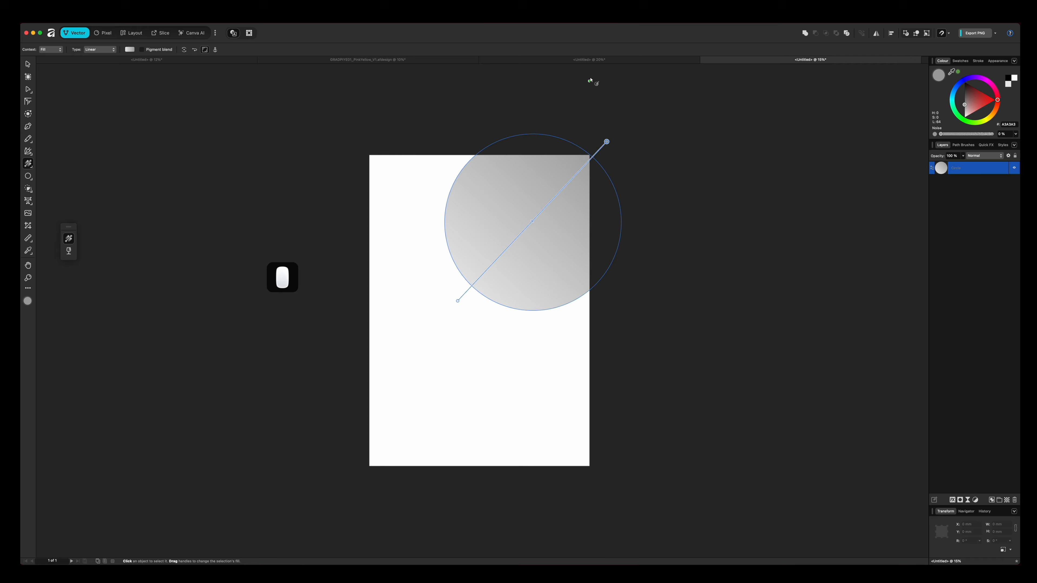
left_click(617, 61)
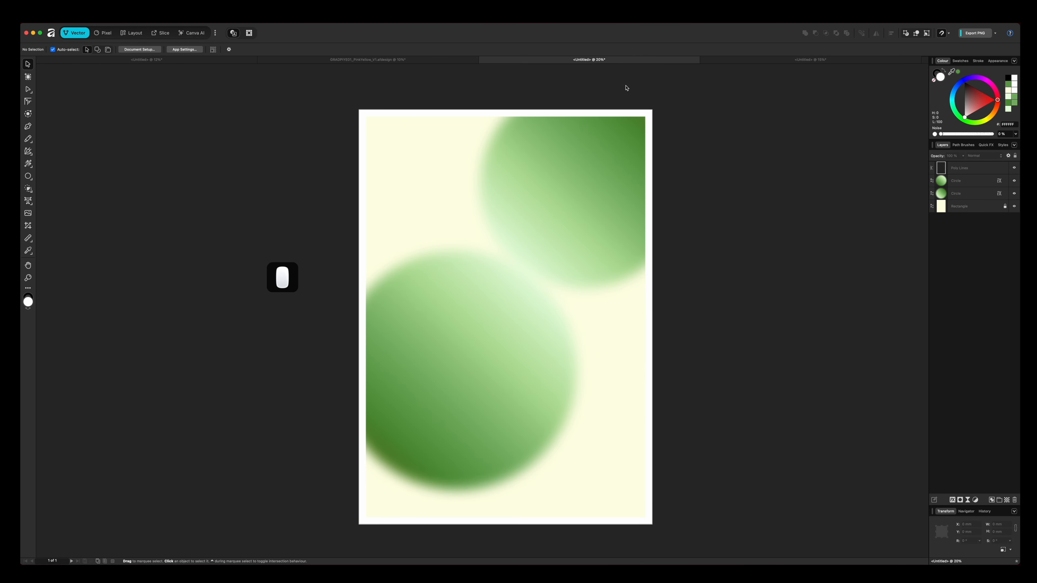
left_click(742, 62)
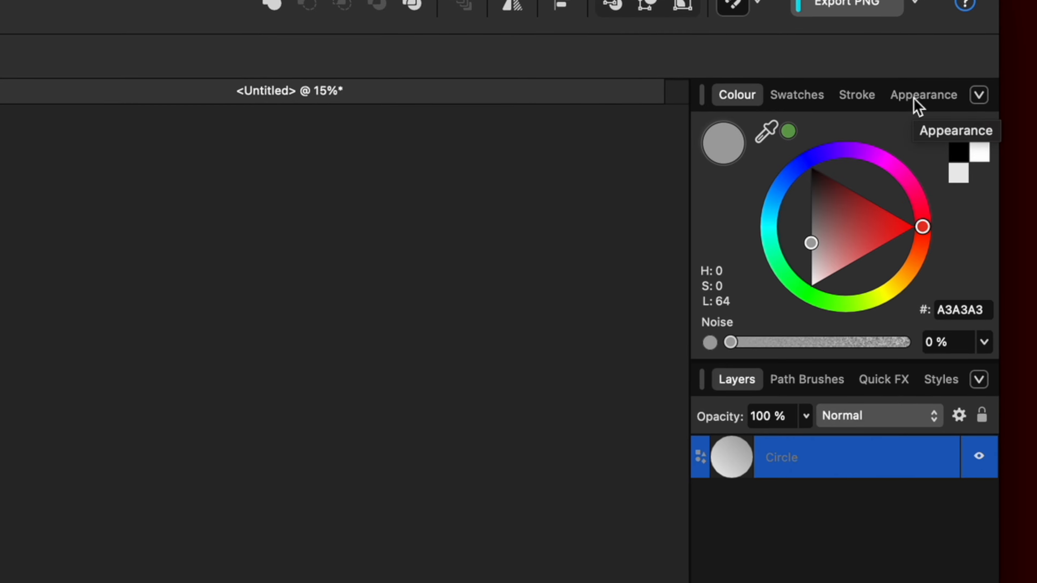
left_click(917, 107)
left_click(860, 103)
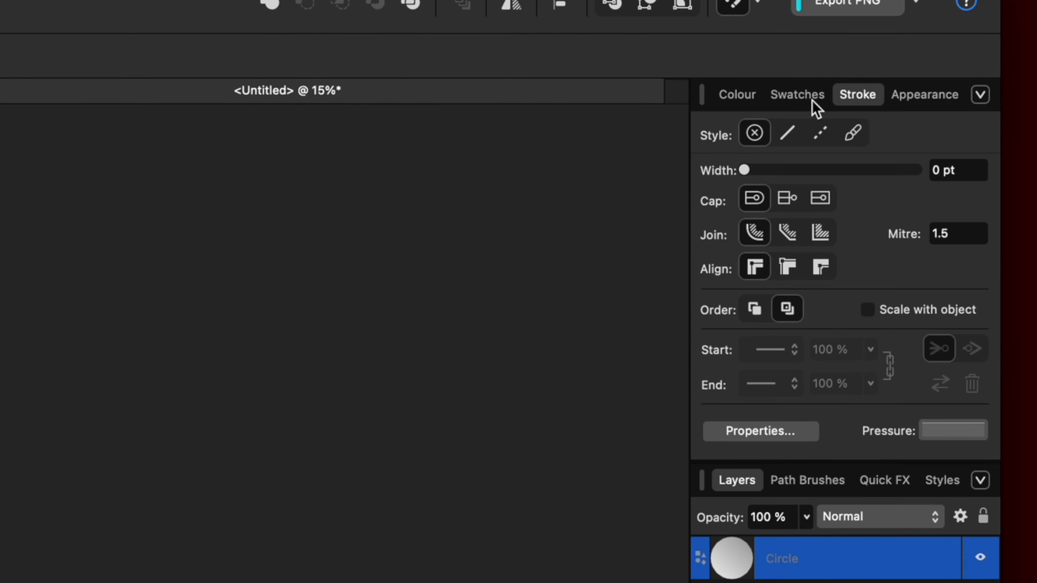
left_click(778, 105)
left_click(740, 101)
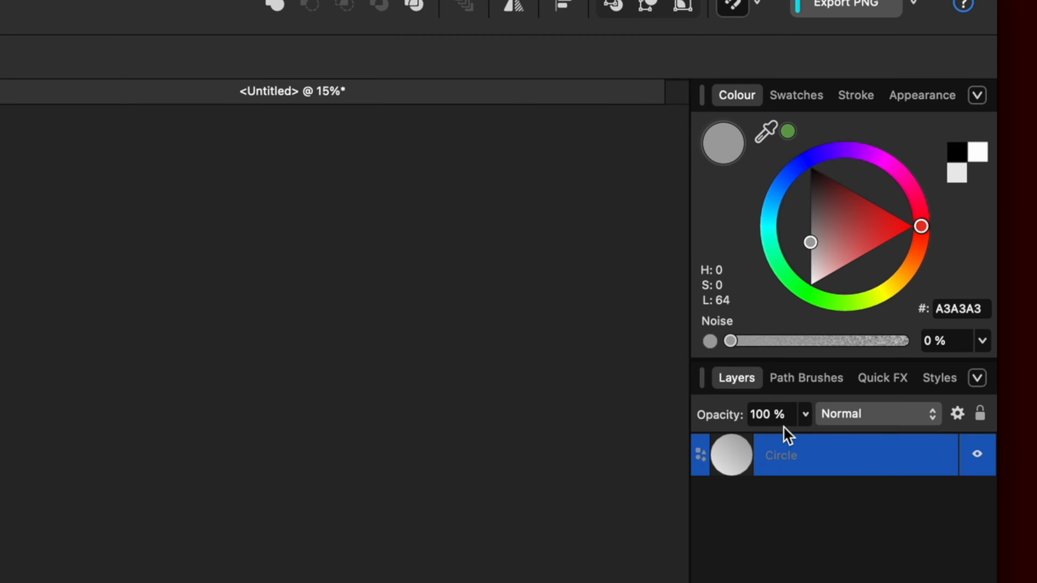
left_click(810, 388)
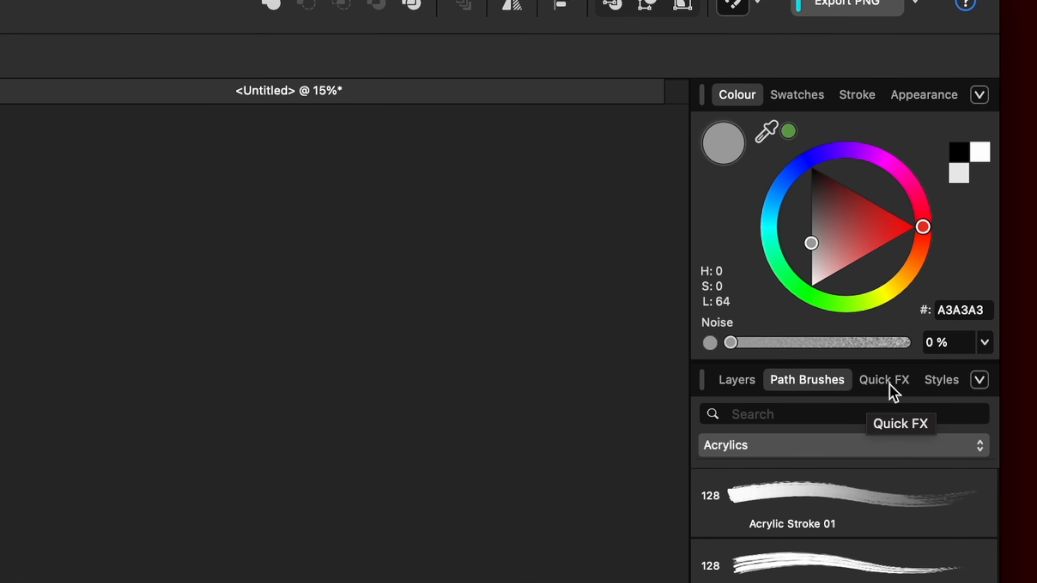
left_click(892, 392)
left_click(947, 394)
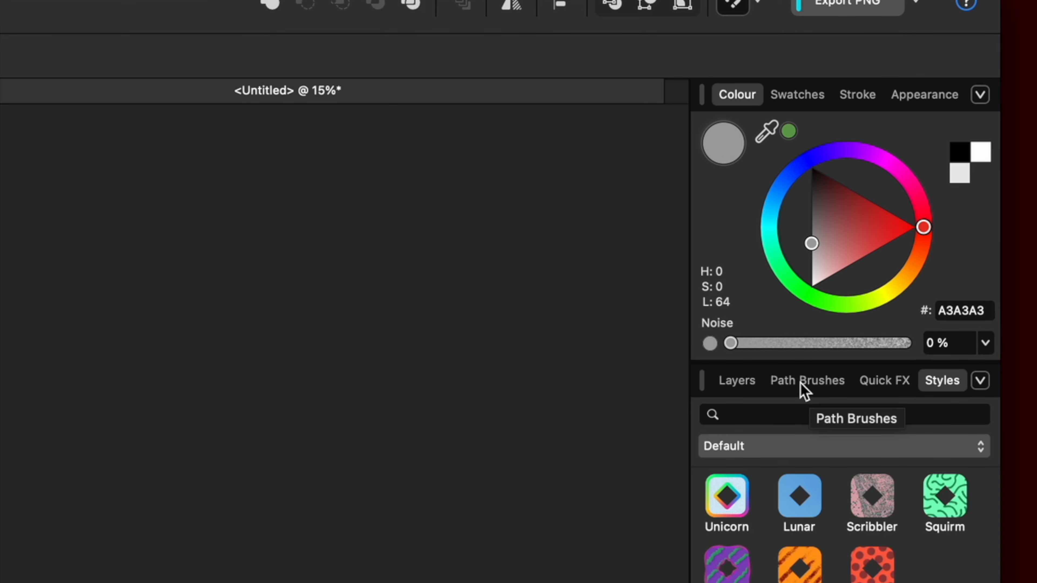
left_click(733, 387)
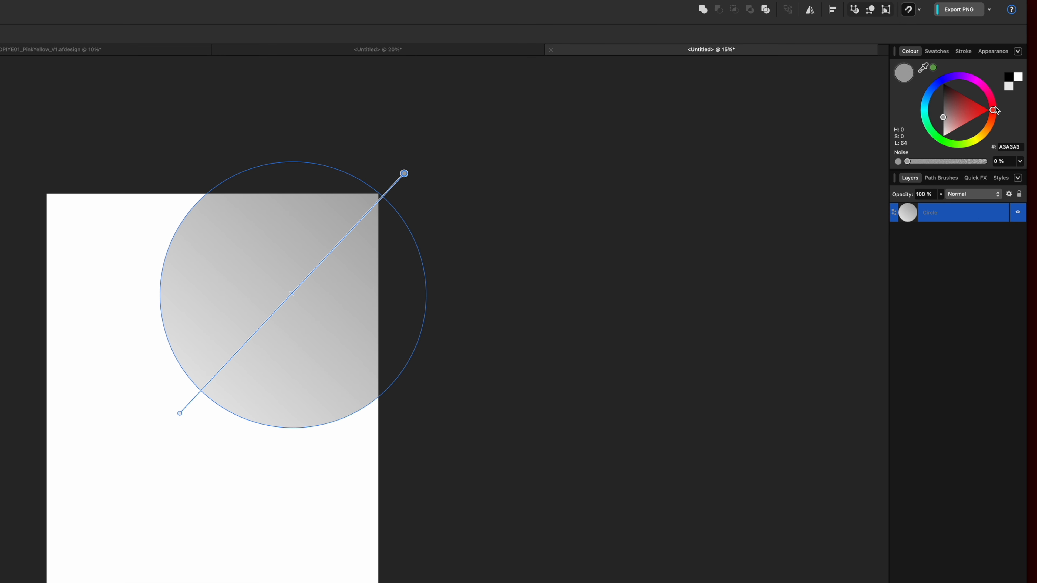
Colour the circle's linear gradient dark green (#146C0D) at the upper-right stop and white (#FFFFFF) at the lower-left stop.
left_click_drag(994, 110, 947, 138)
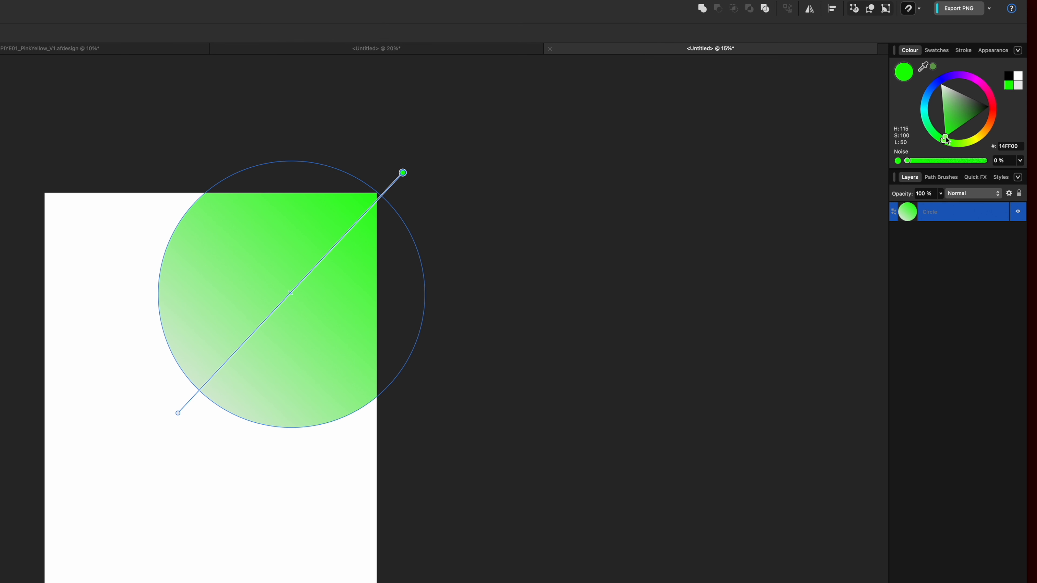
mouse_move(947, 140)
left_mouse_down()
mouse_move(959, 109)
mouse_move(942, 87)
mouse_move(991, 107)
mouse_move(947, 138)
mouse_move(970, 115)
left_mouse_up()
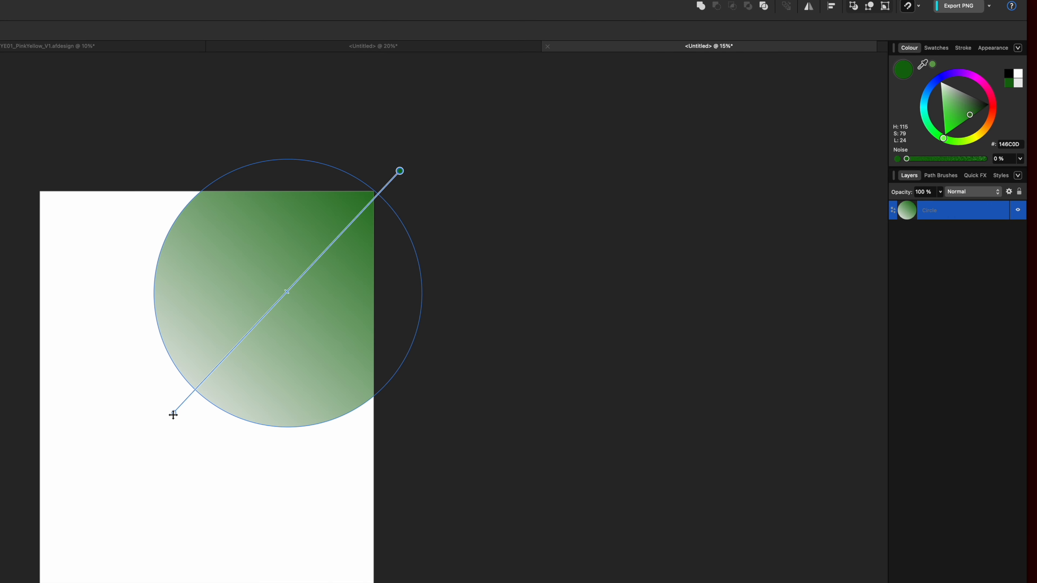
left_click(173, 414)
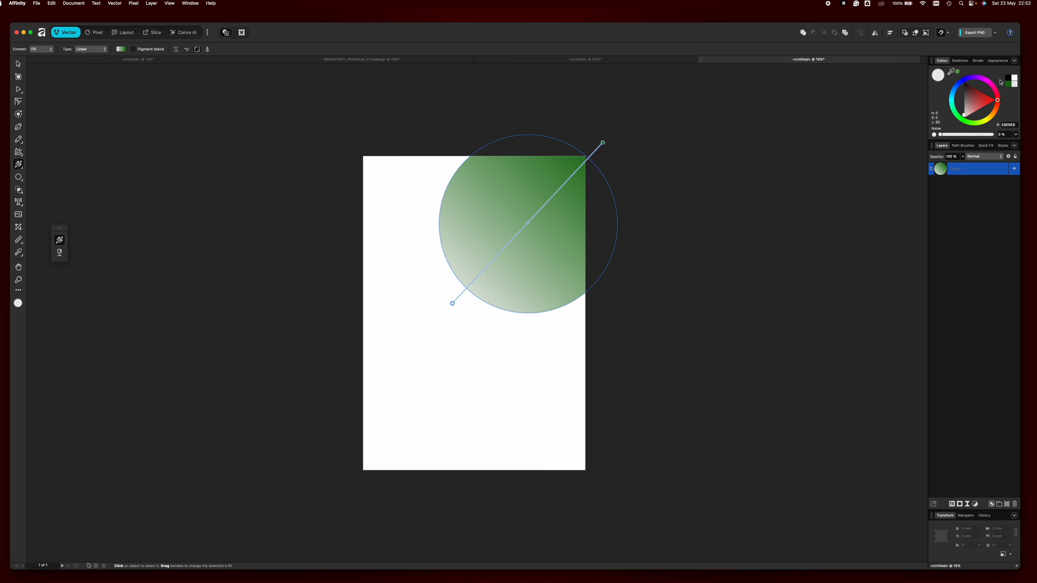
left_click(1015, 79)
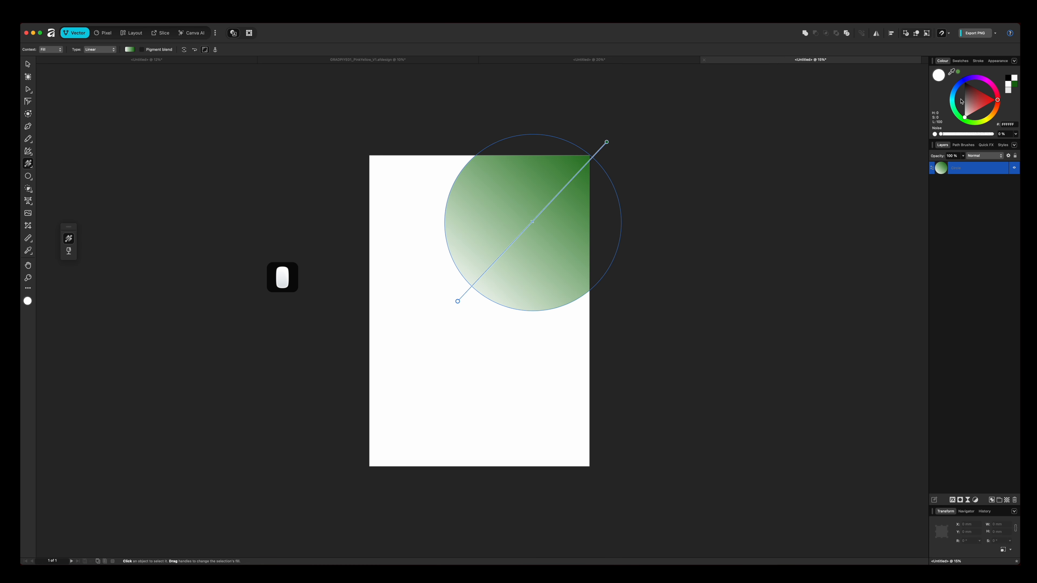
Add three intermediate colour stops spaced along the circle's gradient line between the dark green and white ends.
left_click(575, 177)
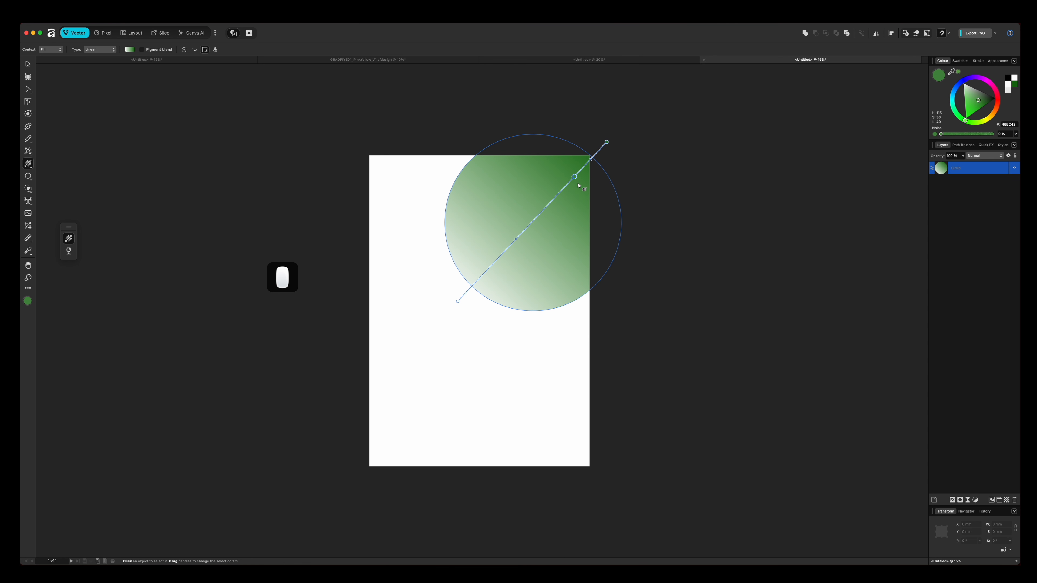
left_click(540, 214)
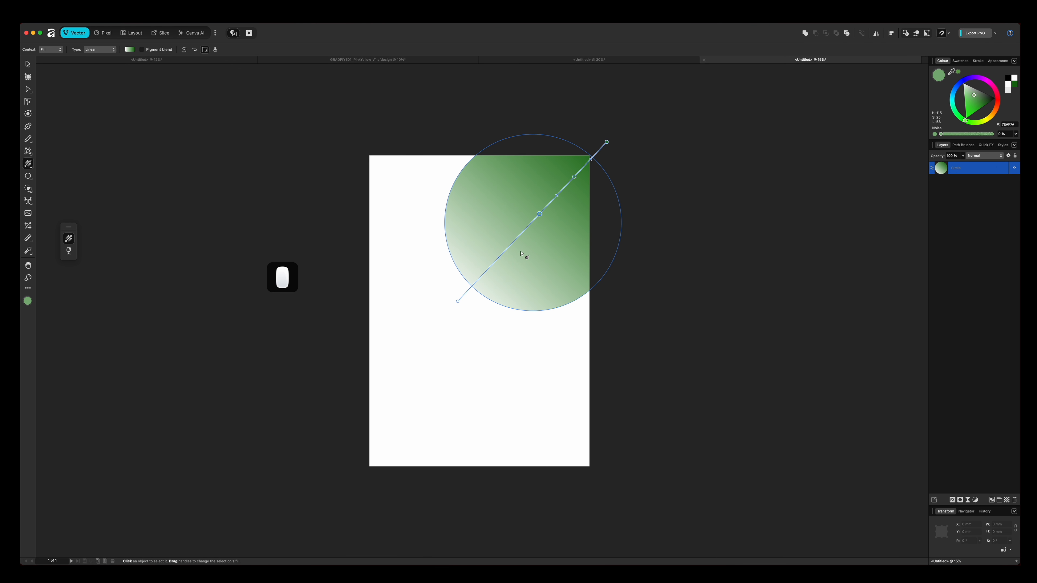
left_click(496, 262)
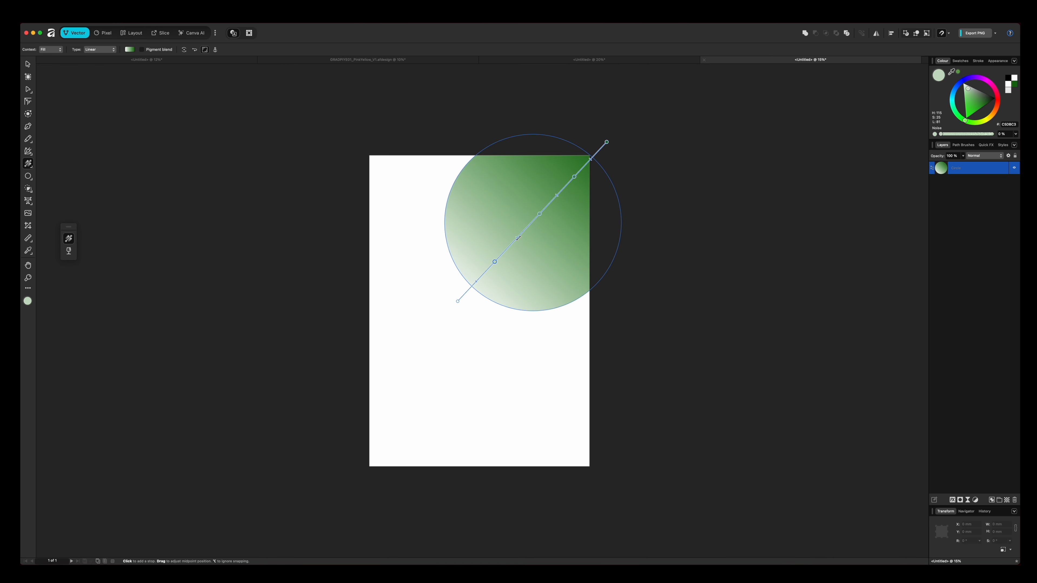
mouse_move(517, 238)
left_mouse_down()
mouse_move(511, 248)
mouse_move(527, 233)
mouse_move(517, 237)
left_mouse_up()
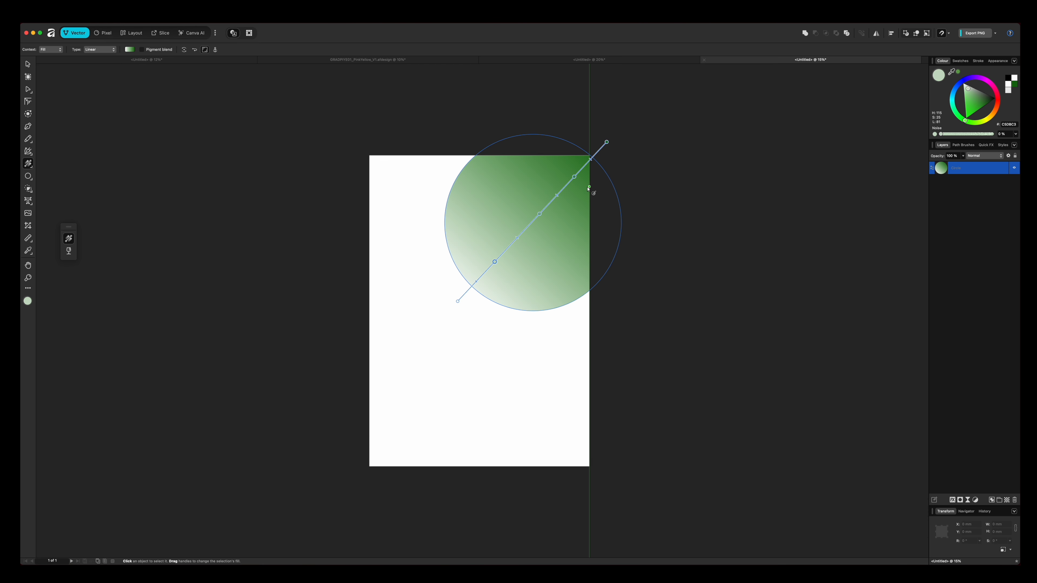
Recolour the circle gradient's three intermediate stops from the dark end towards the white end: medium green, #71C46A and pale green #C2FFBD.
left_click(574, 176)
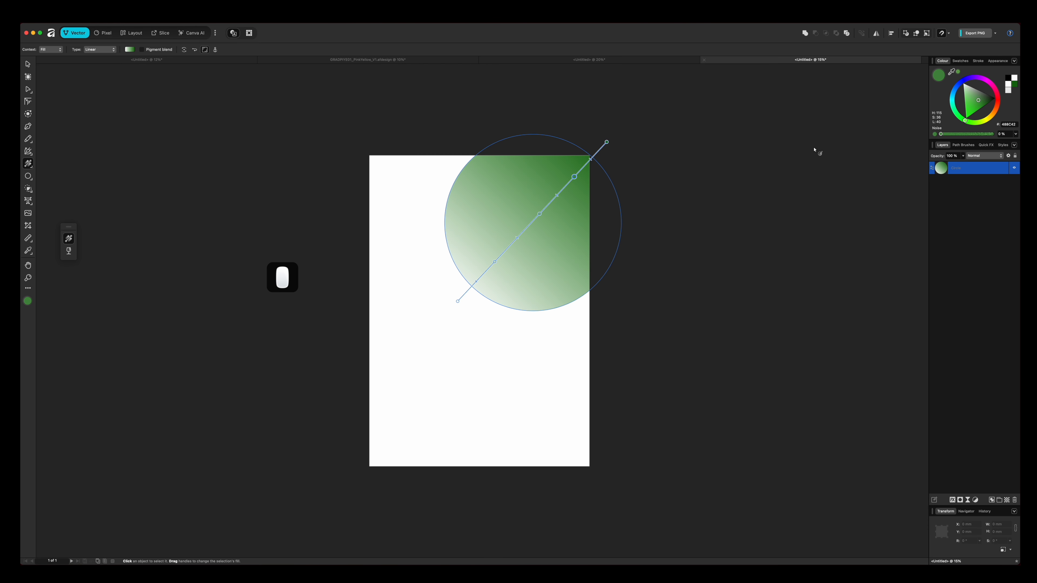
left_click(607, 142)
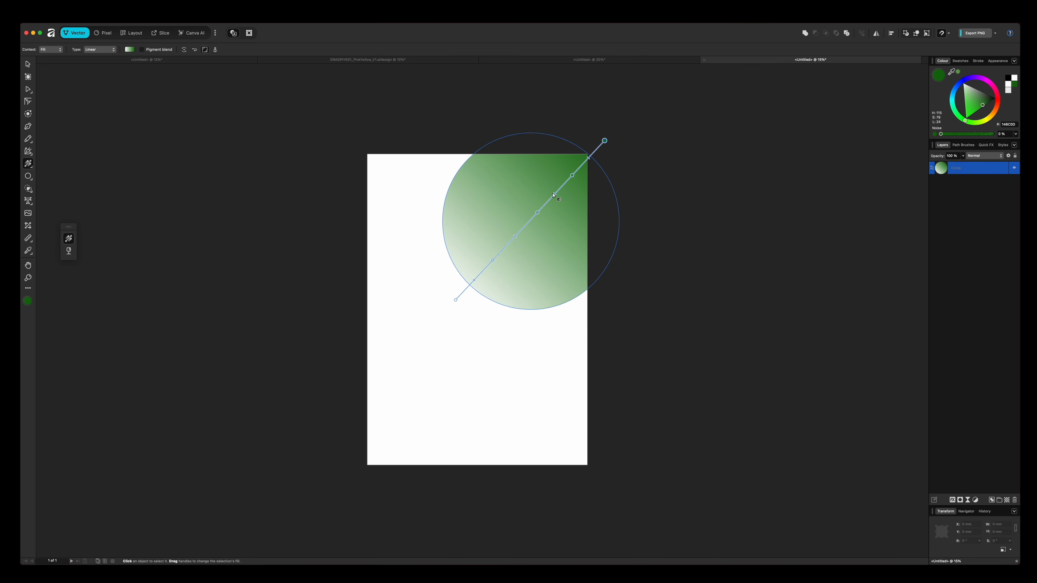
left_click(573, 175)
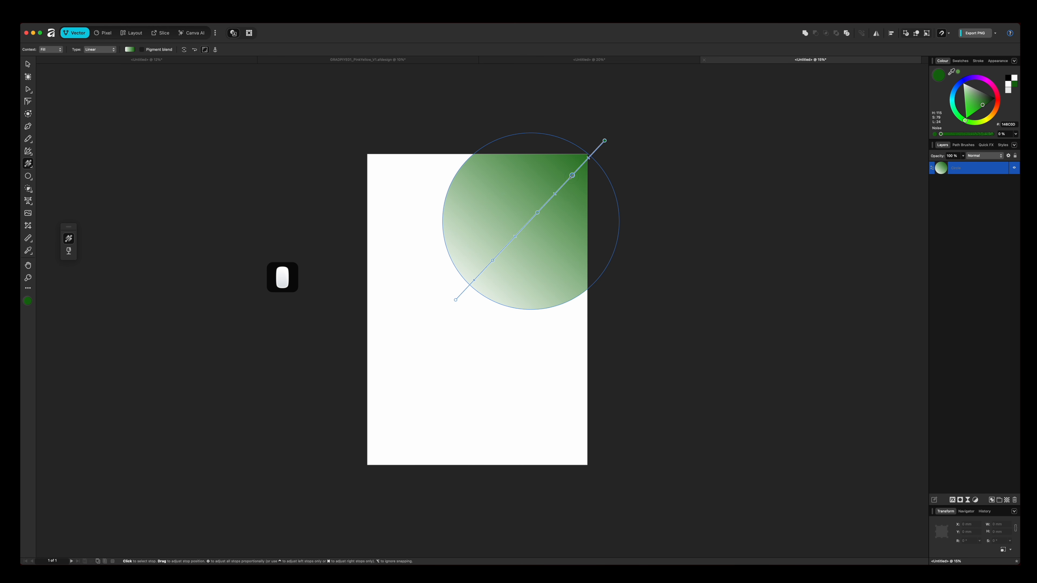
left_click(977, 103)
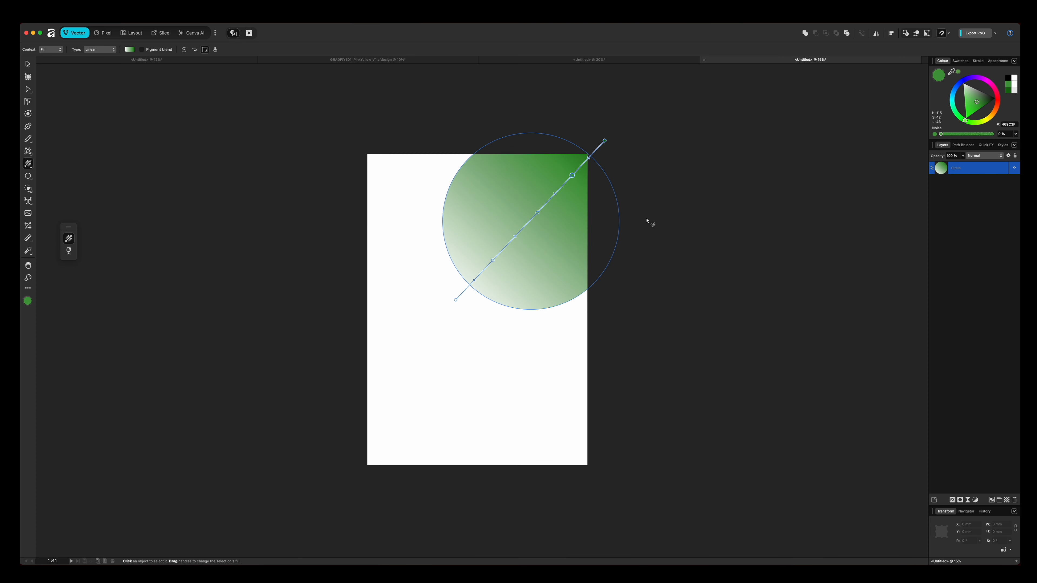
left_click(613, 228)
left_click_drag(974, 98, 973, 101)
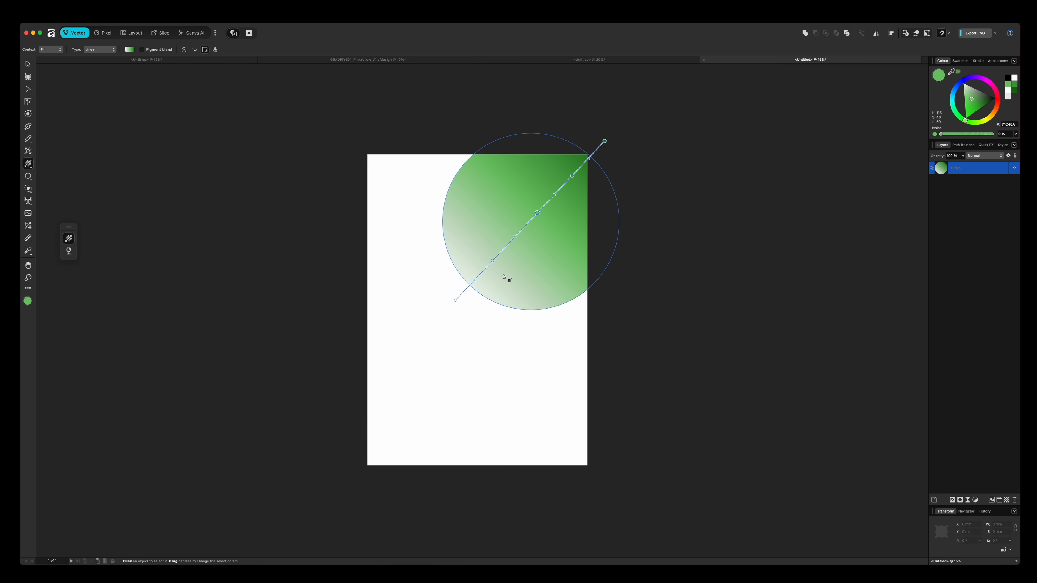
left_click(493, 261)
left_click_drag(967, 89, 965, 94)
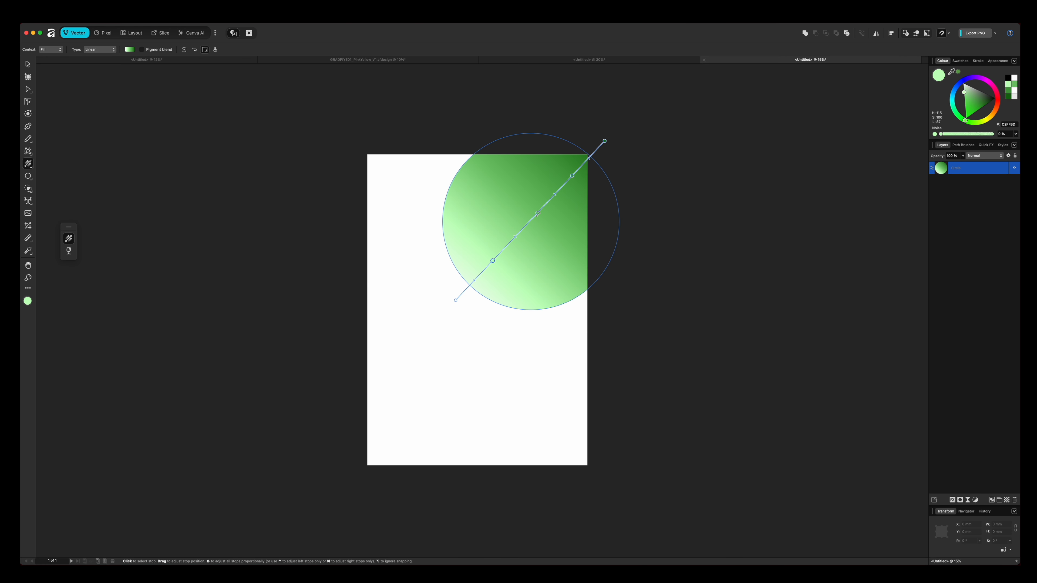
Shift the gradient's middle stop slightly towards the white end and darken the upper-right end stop to #074701.
left_click_drag(538, 214, 533, 218)
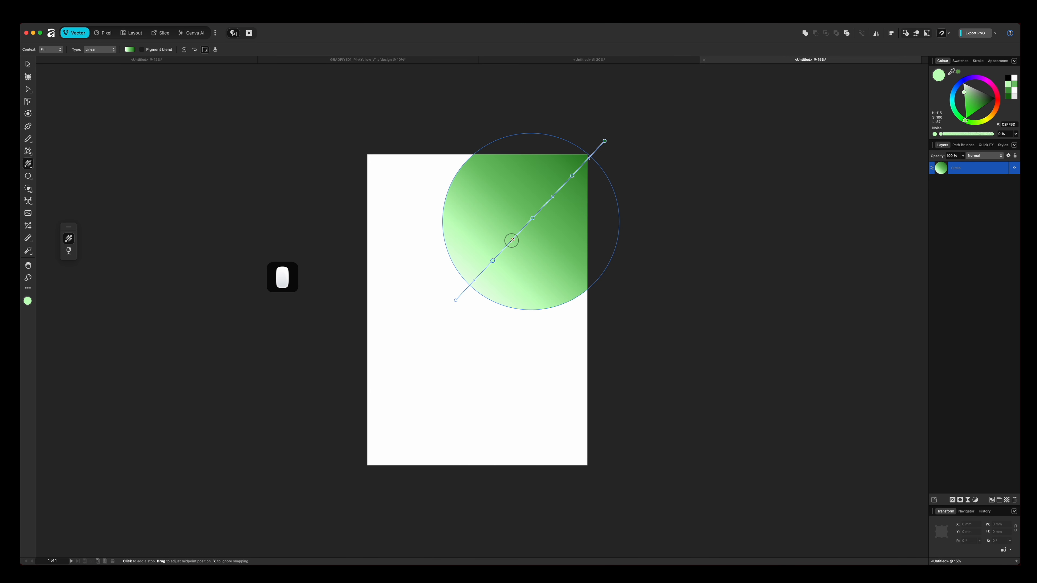
left_click(604, 141)
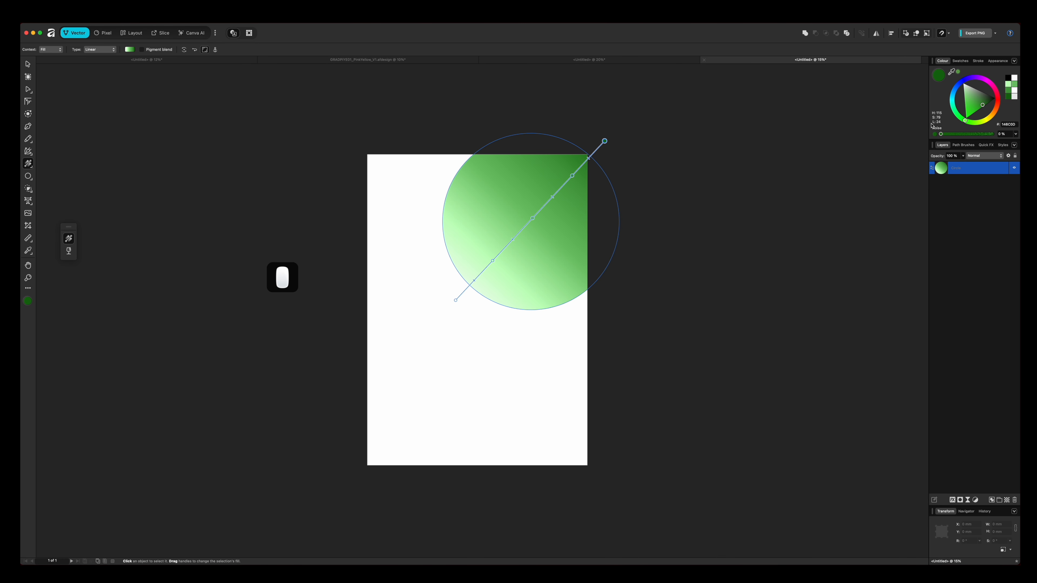
left_click_drag(984, 107, 987, 105)
Shorten the circle's gradient line by pulling both its dark and white end stops slightly inward.
mouse_move(604, 142)
left_mouse_down()
mouse_move(572, 174)
mouse_move(595, 146)
left_mouse_up()
left_click_drag(456, 300, 465, 294)
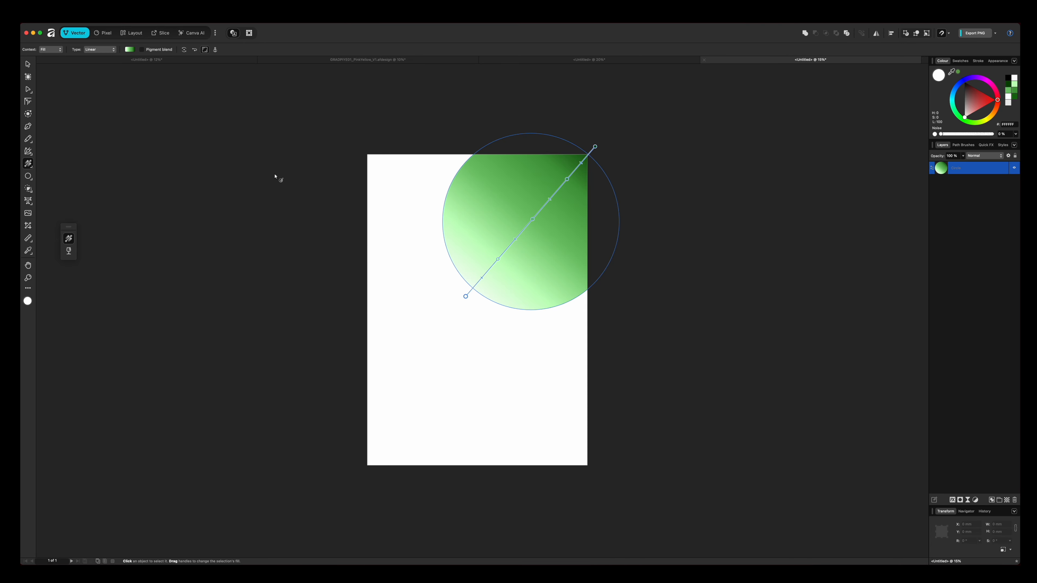
key("super+z")
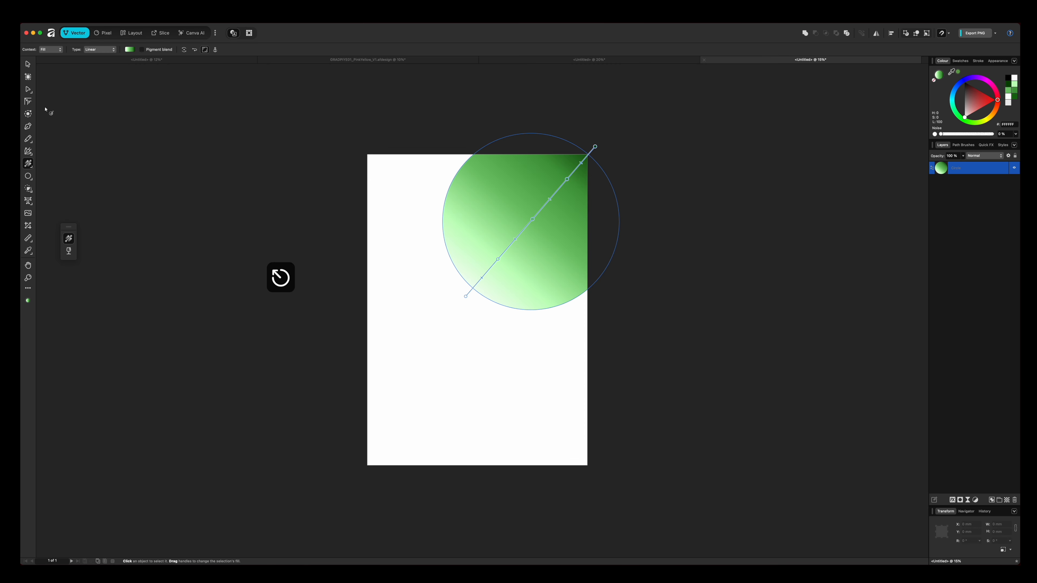
Move the circle slightly further right over the page's upper-right corner, to about X 308 mm, Y -81 mm.
left_click(28, 65)
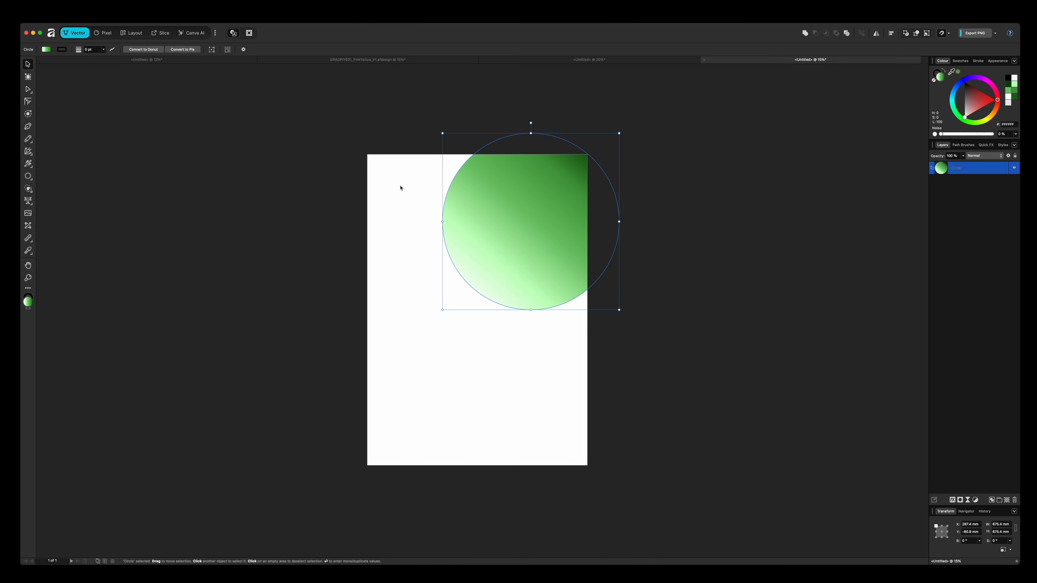
mouse_move(533, 227)
left_mouse_down()
mouse_move(514, 218)
mouse_move(543, 220)
left_mouse_up()
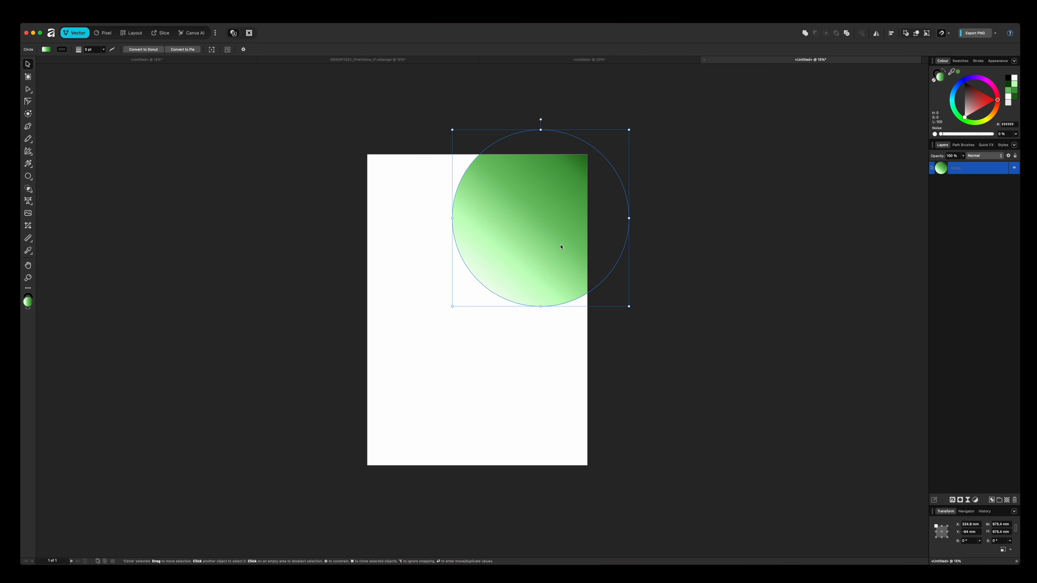
left_click_drag(532, 241, 546, 235)
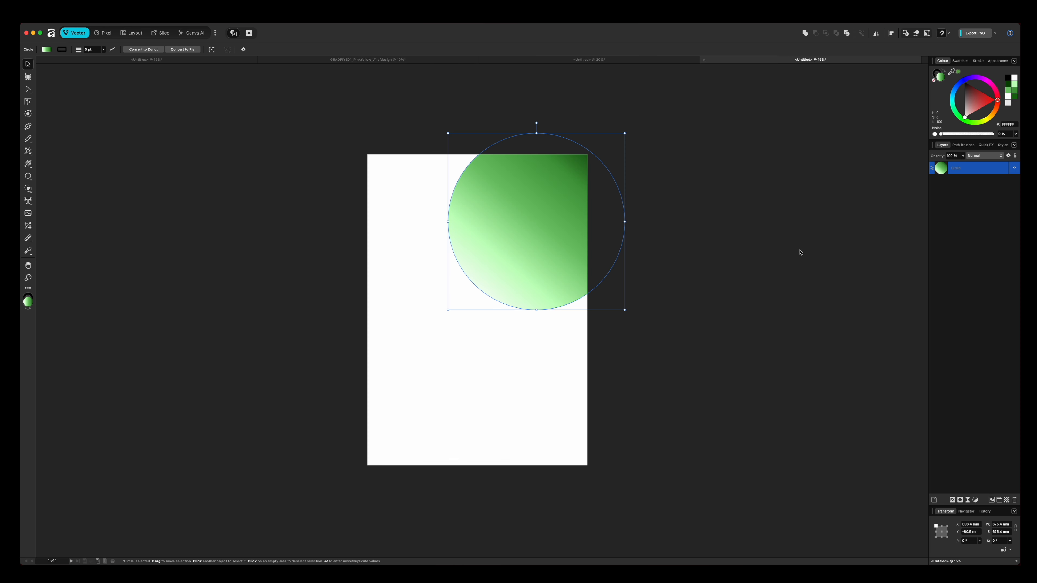
scroll(842, 248, "right", 2)
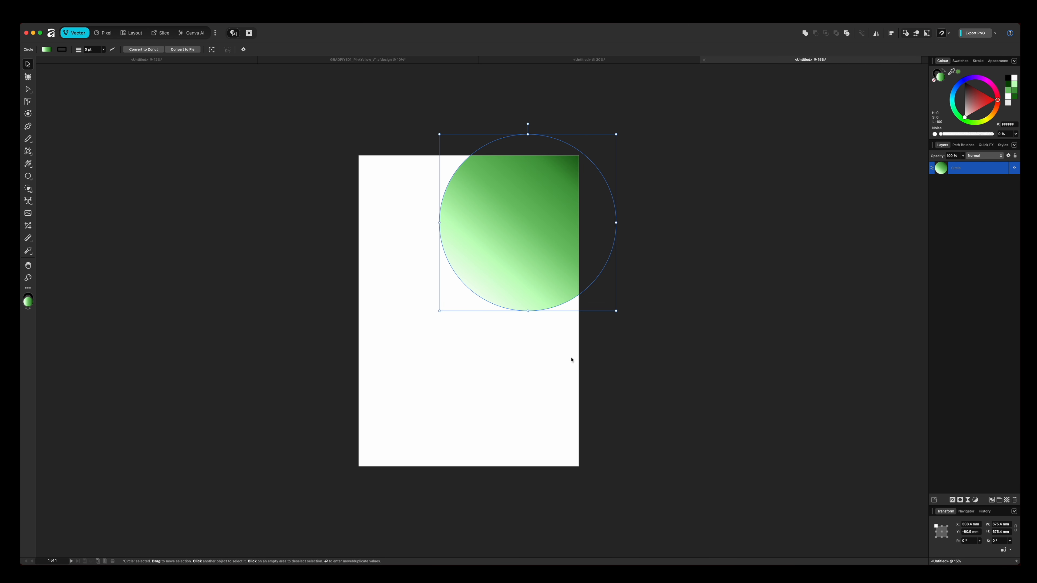
scroll(491, 334, "right", 1)
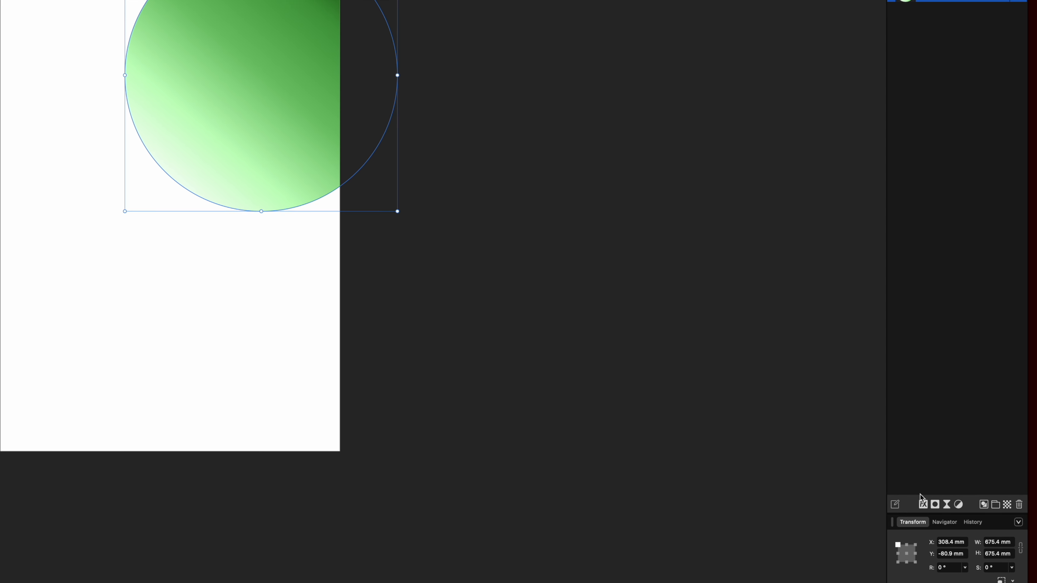
Enable the Gaussian Blur layer effect on the circle with a radius of 100 px.
left_click(924, 508)
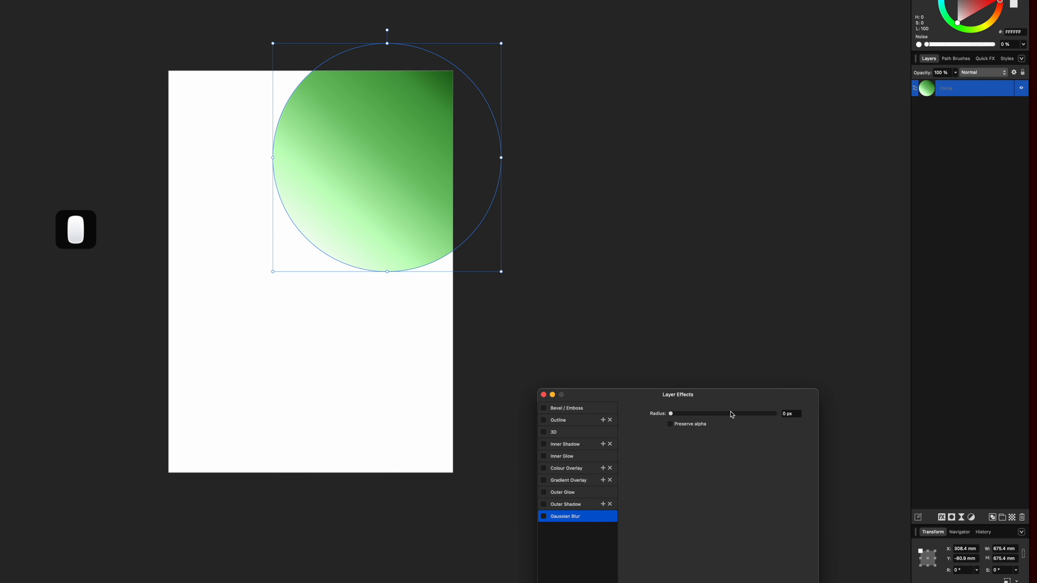
left_click_drag(688, 348, 735, 190)
left_click_drag(784, 254, 806, 130)
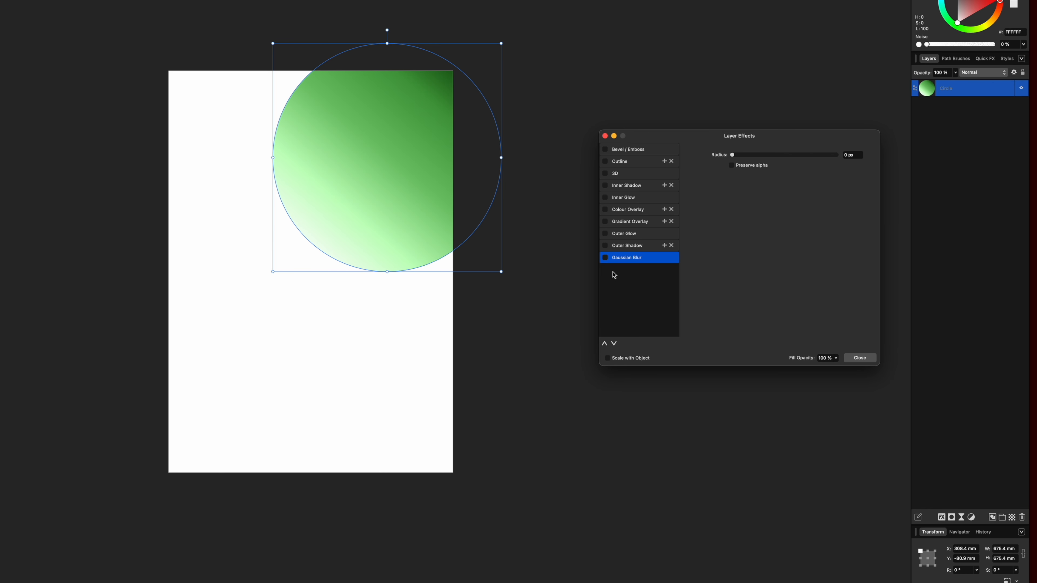
left_click(607, 259)
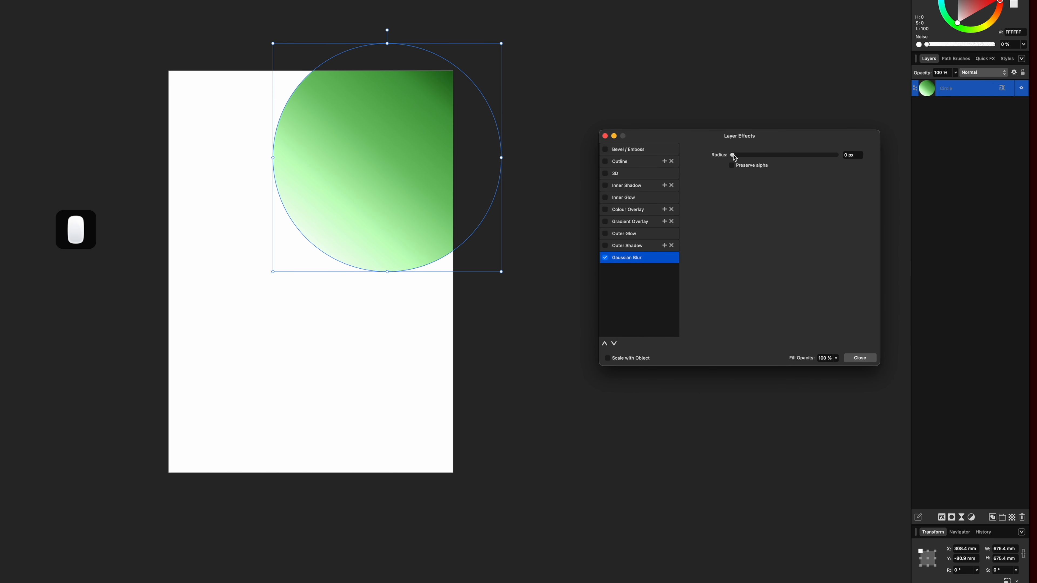
left_click_drag(733, 157, 842, 159)
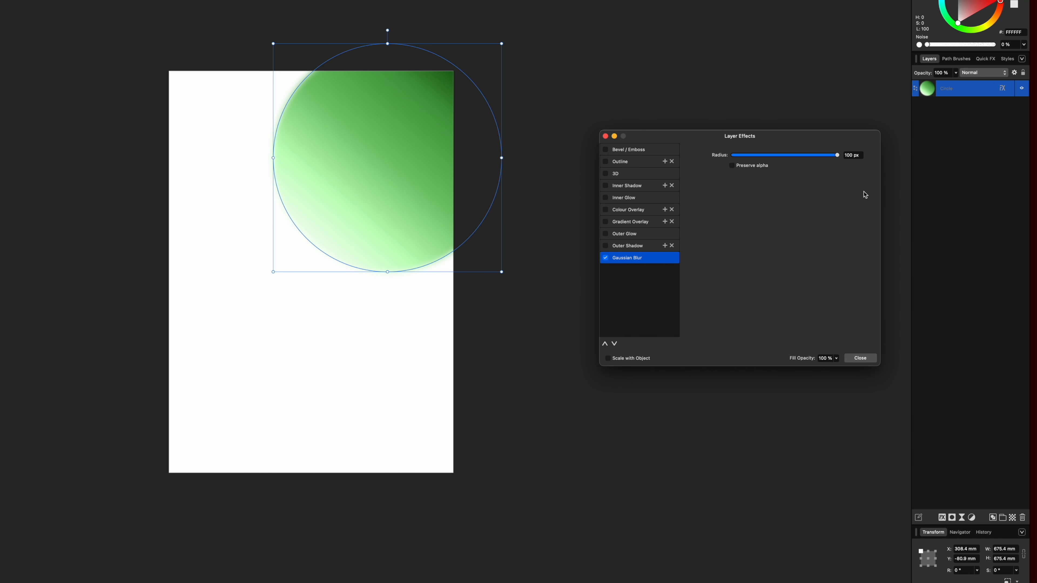
Increase the circle's Gaussian Blur radius to 200 px and finally to 250 px.
left_click(852, 158)
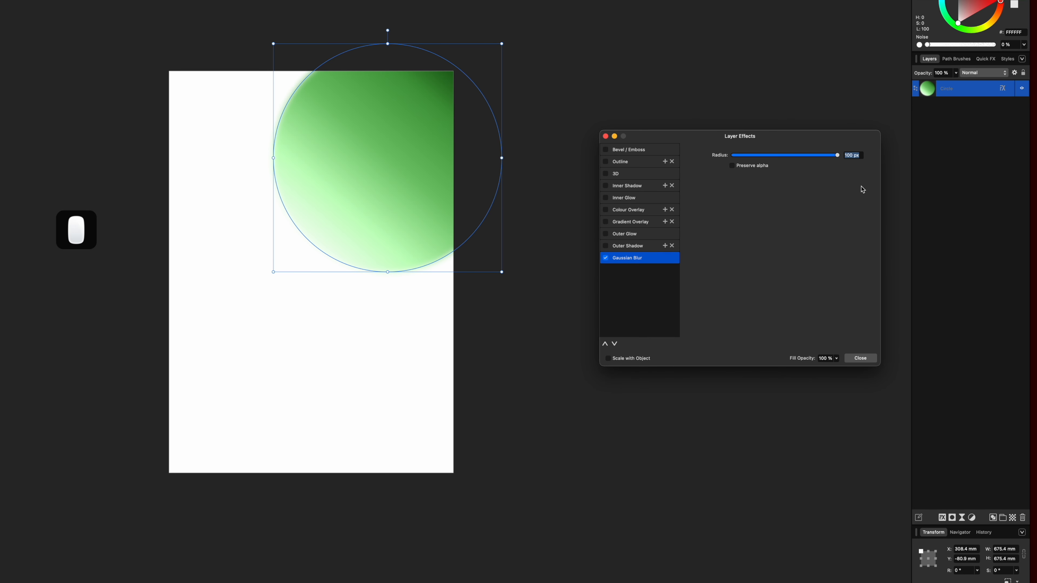
type("200")
key("Return")
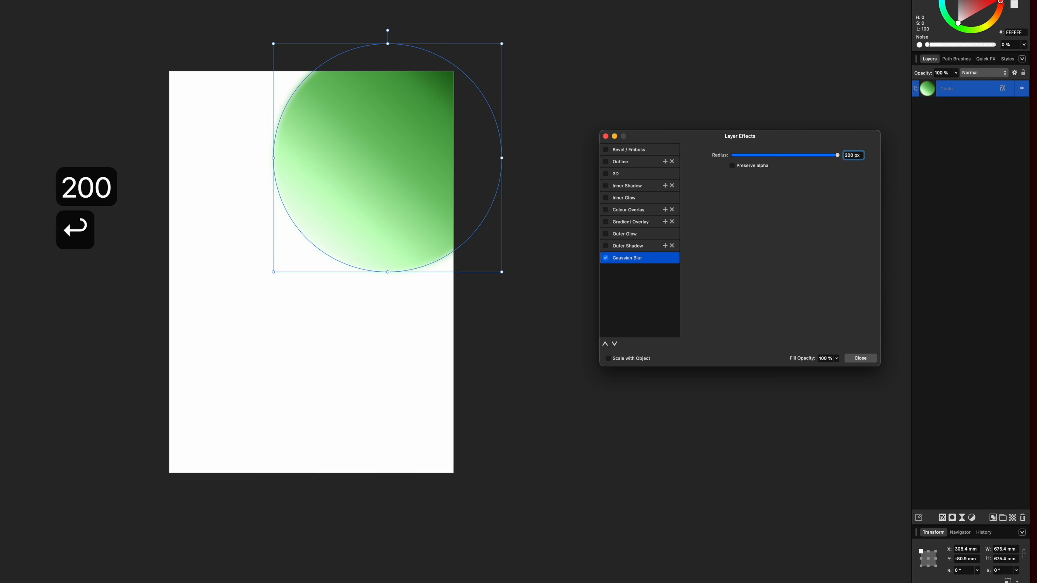
left_click(853, 157)
type("250")
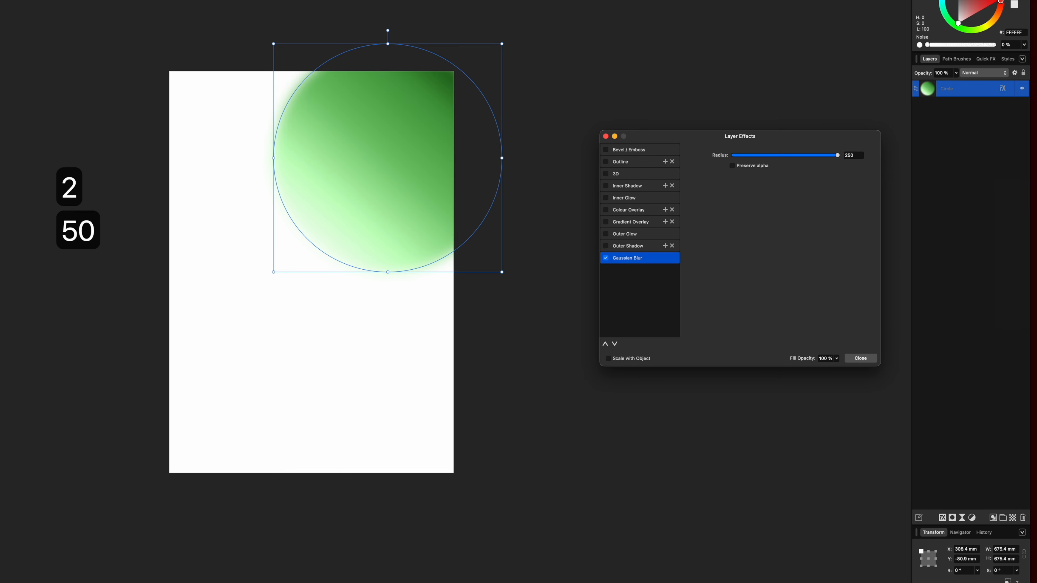
key("Return")
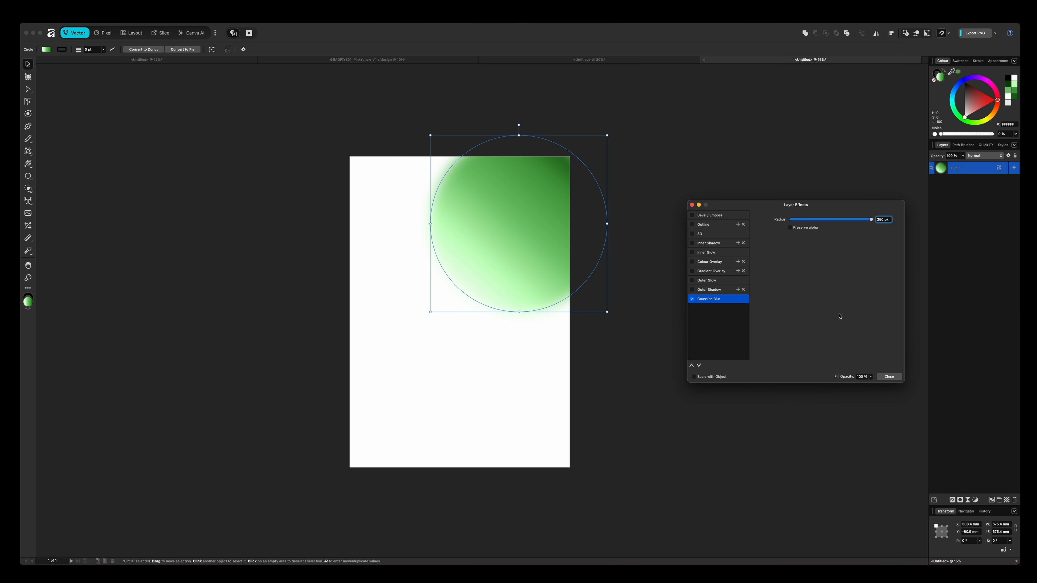
Enlarge the blurred circle proportionally to about 763 mm in diameter and reposition it over the page's upper-right corner.
left_click_drag(520, 254, 512, 258)
scroll(588, 225, "right", 5)
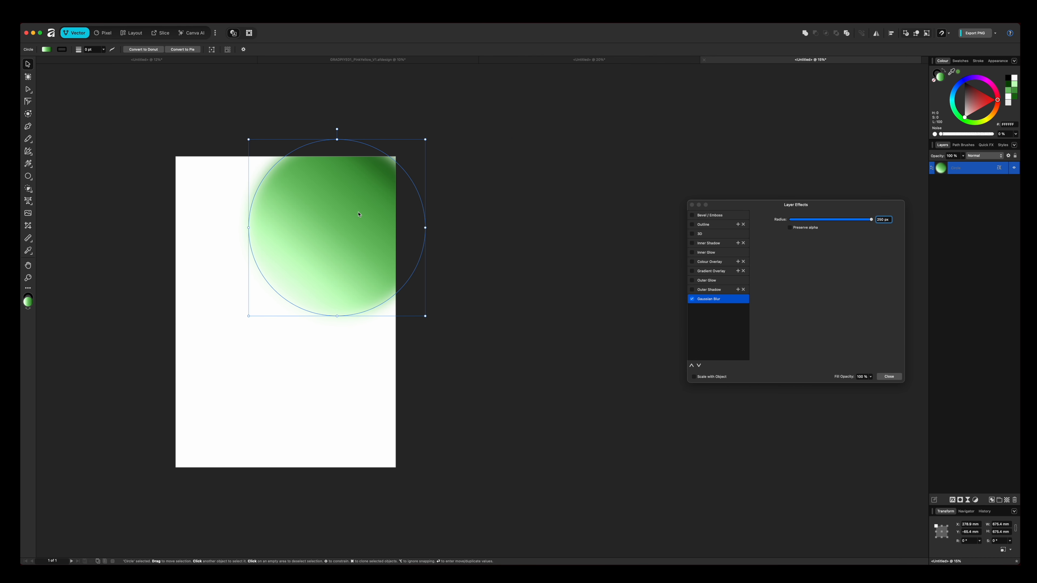
scroll(360, 215, "left", 2)
scroll(360, 215, "up", 1)
scroll(359, 215, "left", 4)
scroll(360, 216, "down", 1)
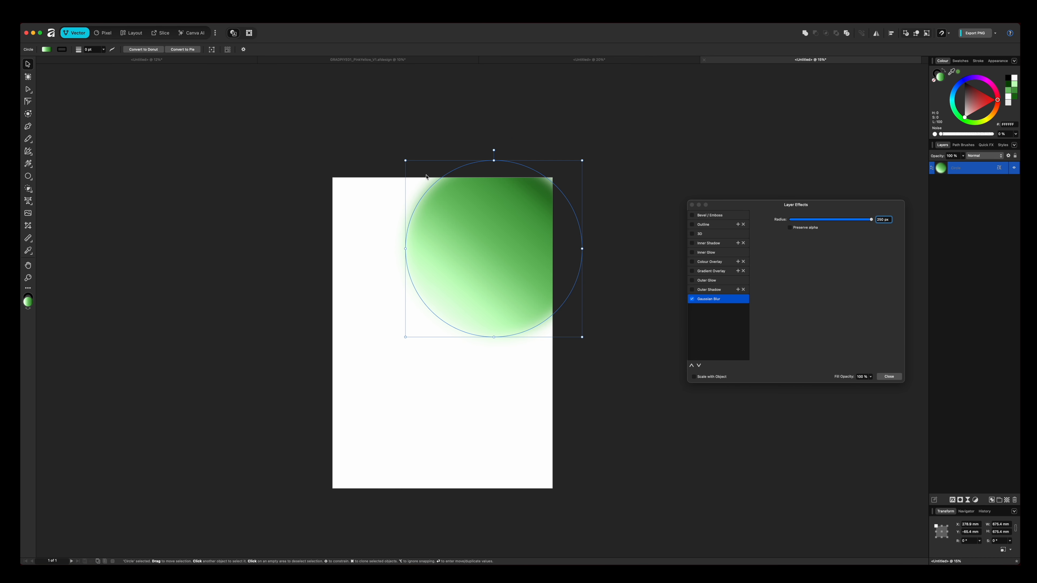
left_click_drag(584, 160, 605, 137)
left_click_drag(517, 218, 507, 238)
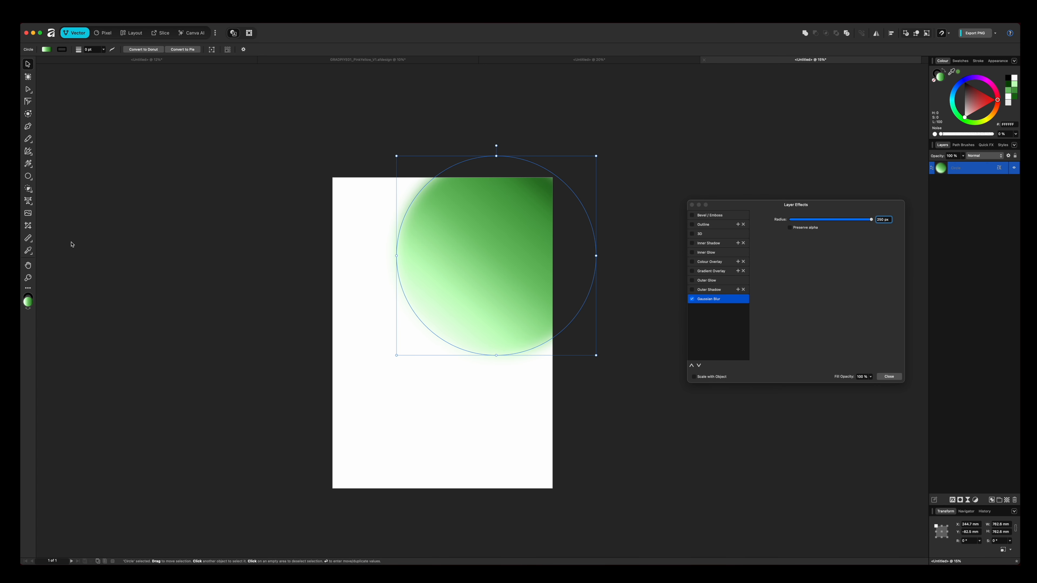
Try to move the dark end of the circle's gradient line inward to the page corner, and undo the change.
left_click(28, 164)
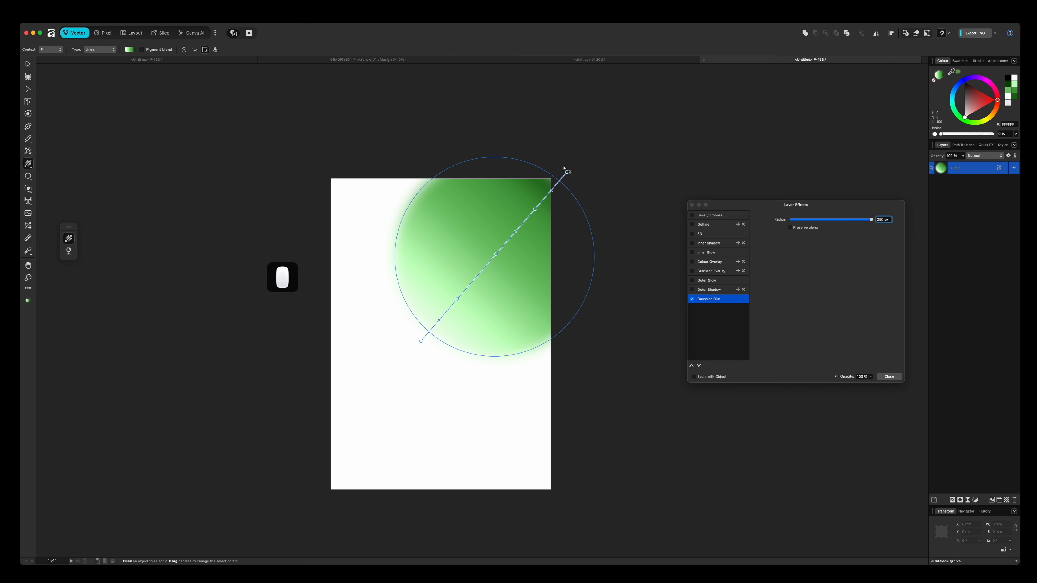
left_click_drag(567, 170, 547, 184)
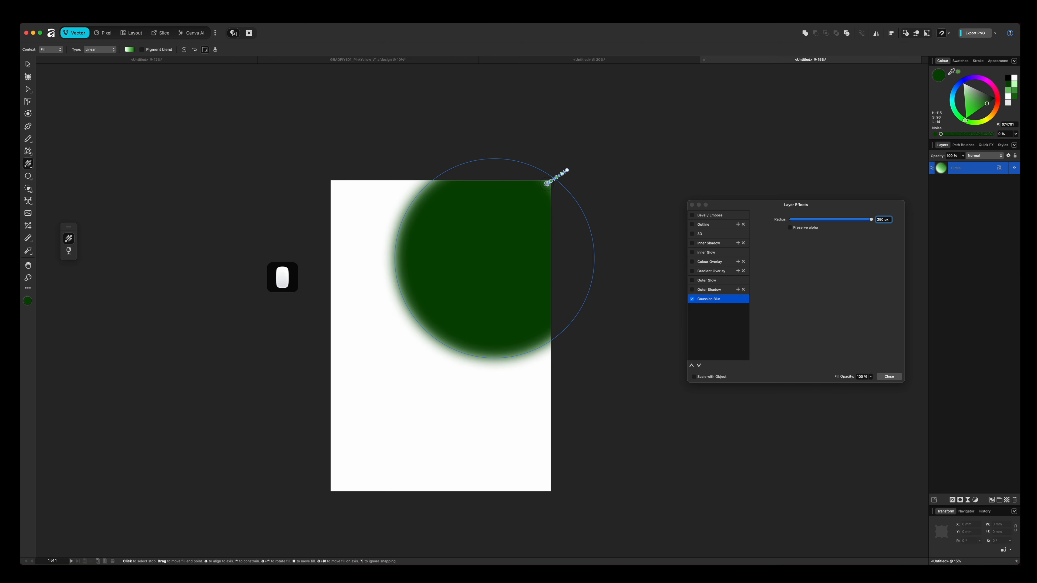
key("super+z")
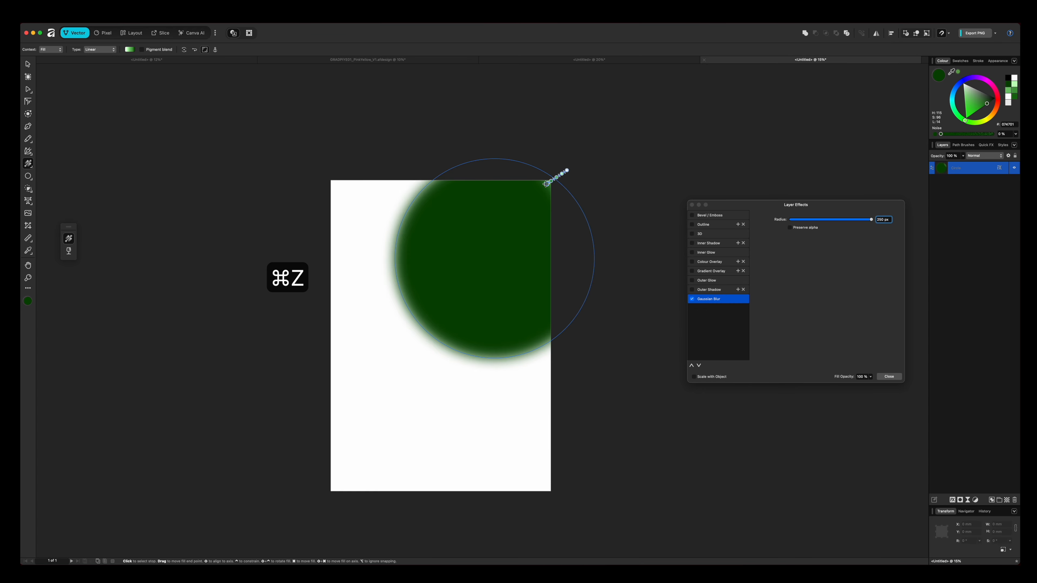
scroll(547, 187, "right", 2)
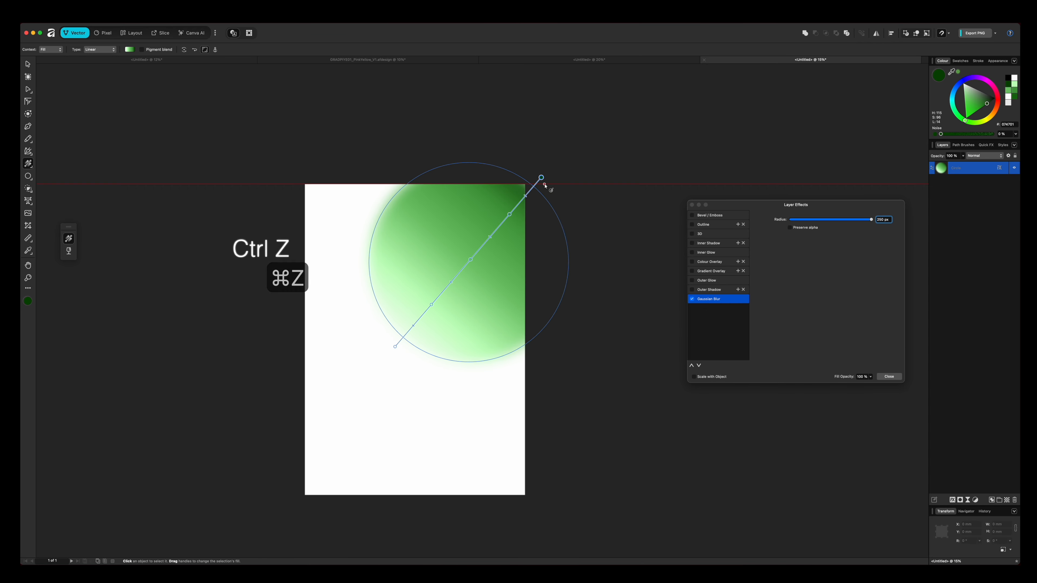
scroll(545, 187, "left", 4)
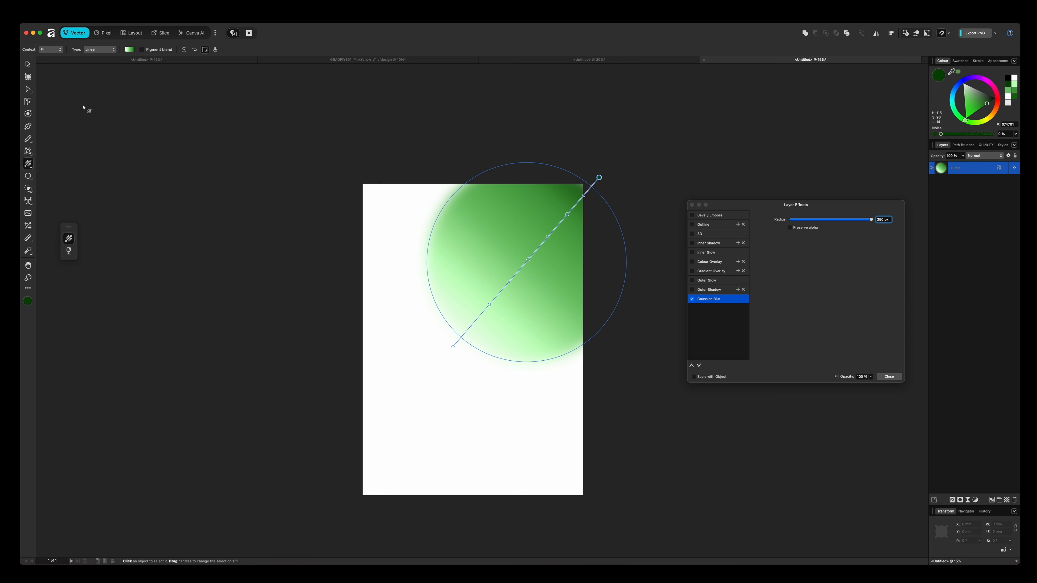
Nudge the circle up and left, enlarge it to about 785 mm in diameter, and close the layer effects.
left_click(27, 64)
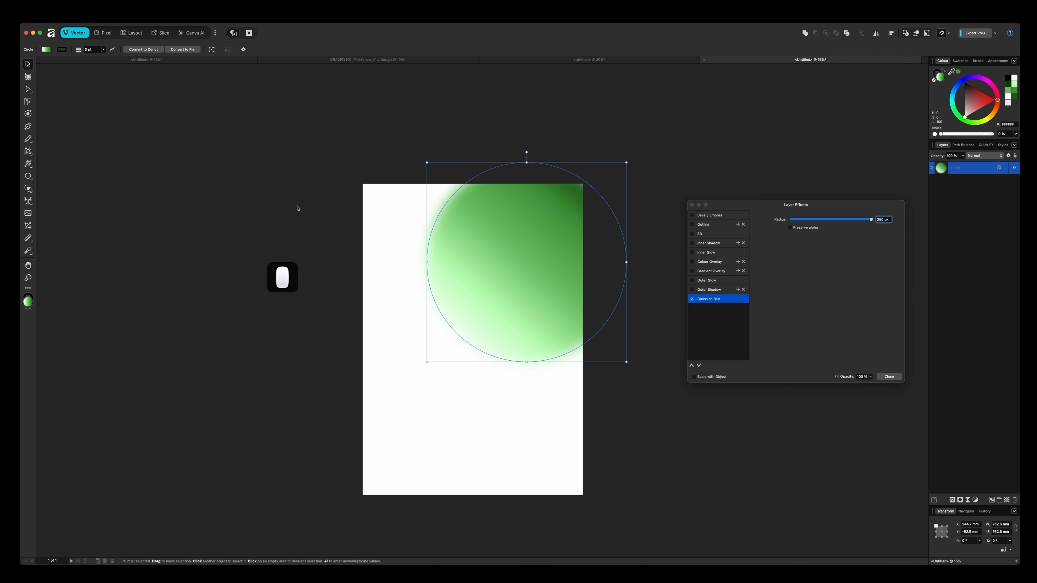
mouse_move(530, 231)
left_mouse_down()
mouse_move(516, 227)
mouse_move(526, 227)
left_mouse_up()
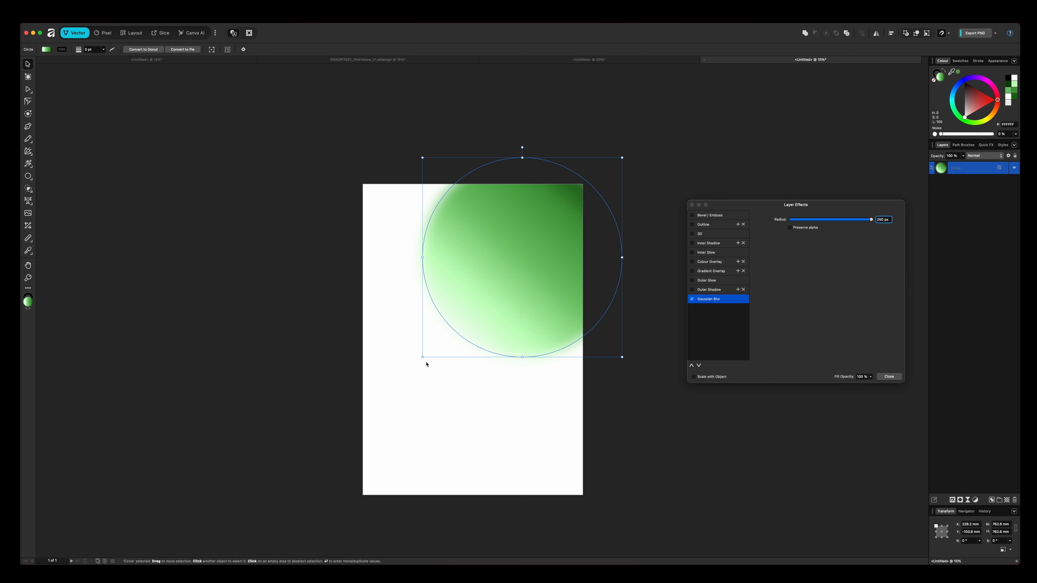
left_click_drag(422, 357, 417, 364)
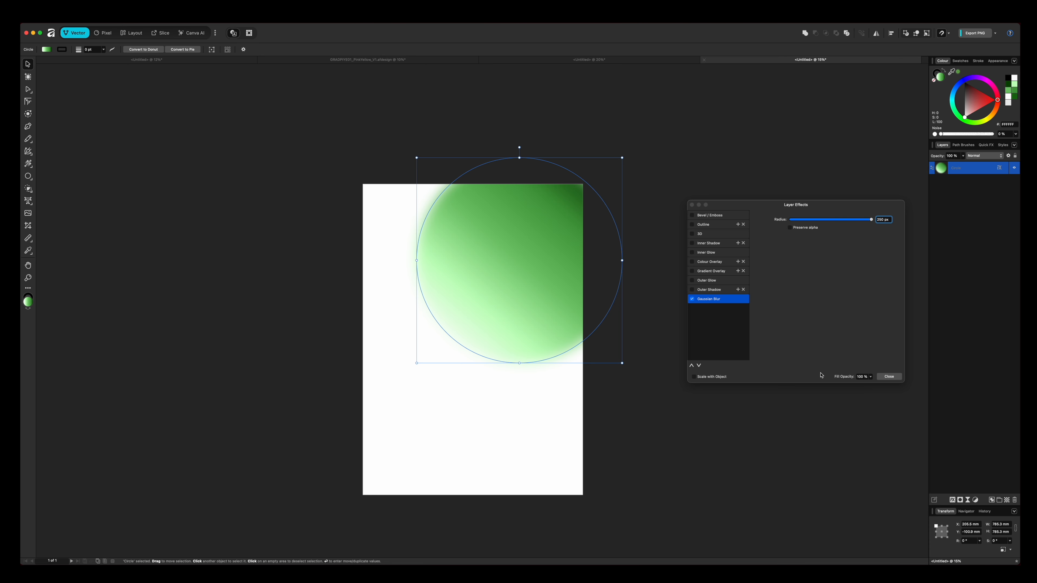
left_click(889, 377)
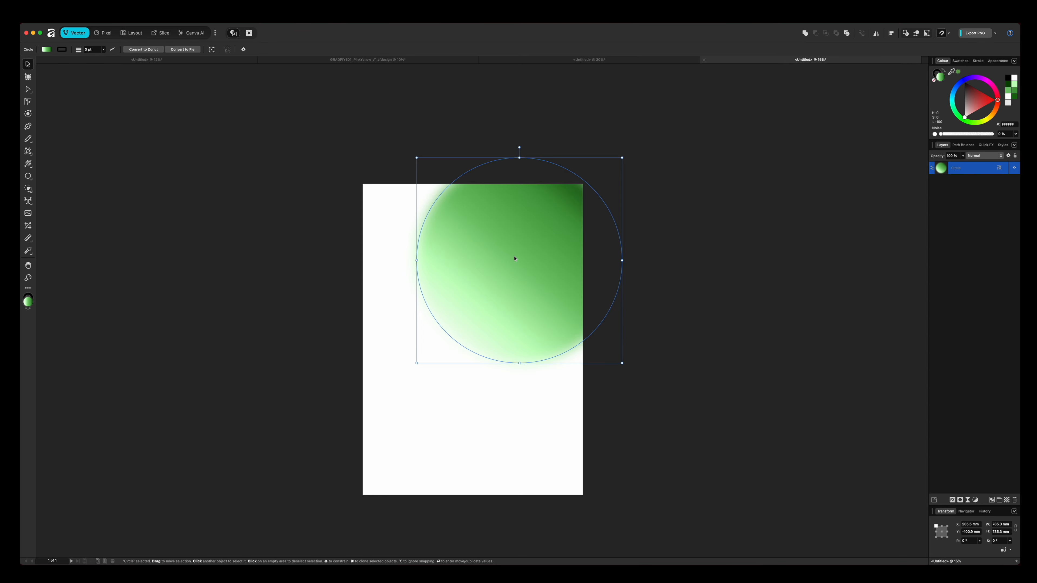
Duplicate the blurred circle, place the copy over the page's lower-left area, and check the arrangement against the reference poster document.
key("super+c")
key("super+v")
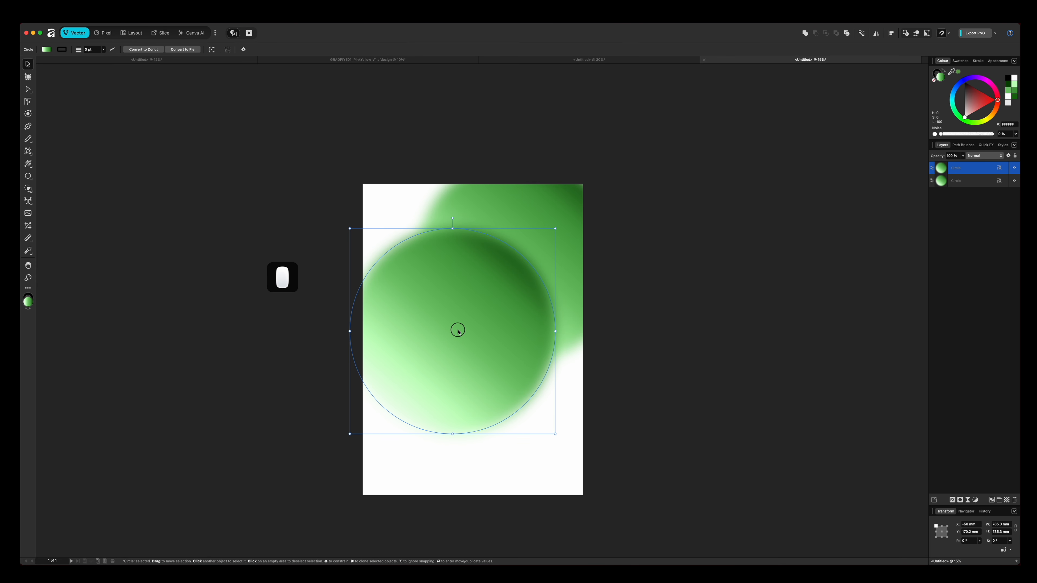
left_click(670, 62)
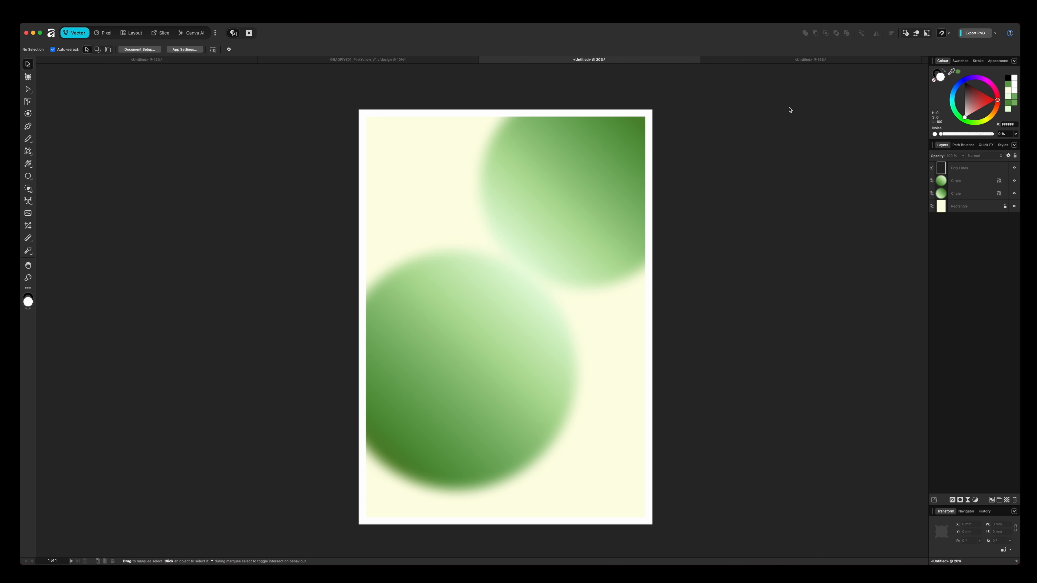
left_click(848, 61)
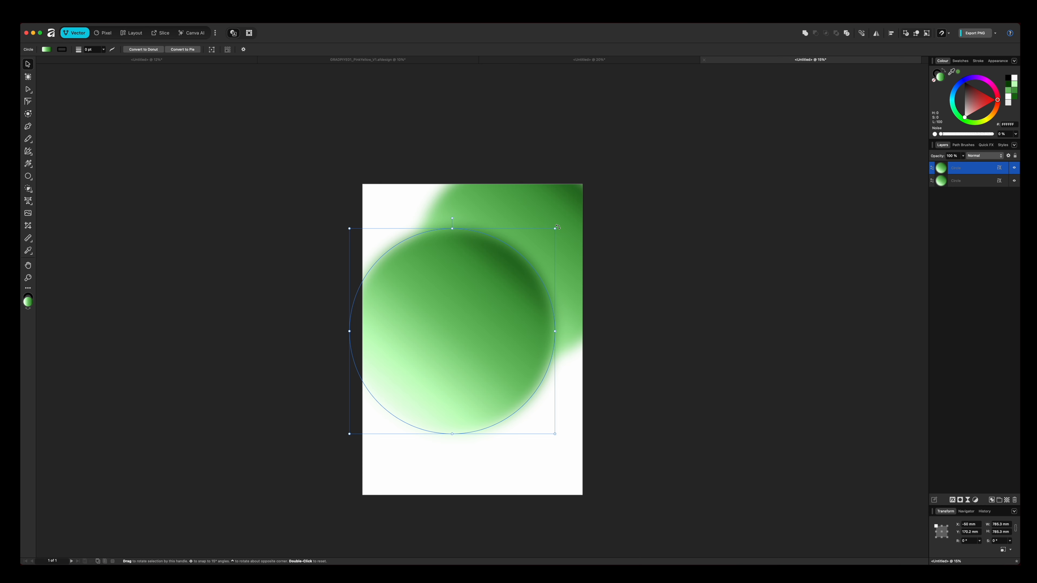
Rotate the copied circle to about -147.5° so its dark end points down, and move it partly off the page's lower-left edge.
left_click_drag(558, 227, 440, 394)
left_click_drag(491, 287, 484, 295)
left_click_drag(417, 349, 427, 348)
scroll(532, 266, "down", 1)
scroll(532, 266, "down", 1)
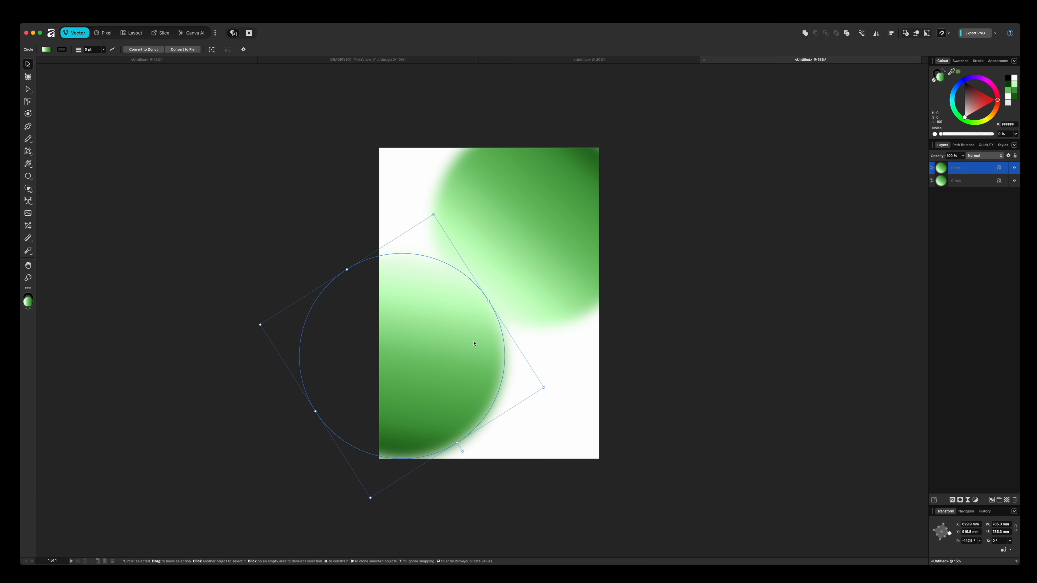
Rotate the lower circle to about -141°, shift it down and right, and shrink it proportionally to about 698 mm in diameter.
scroll(319, 417, "left", 1)
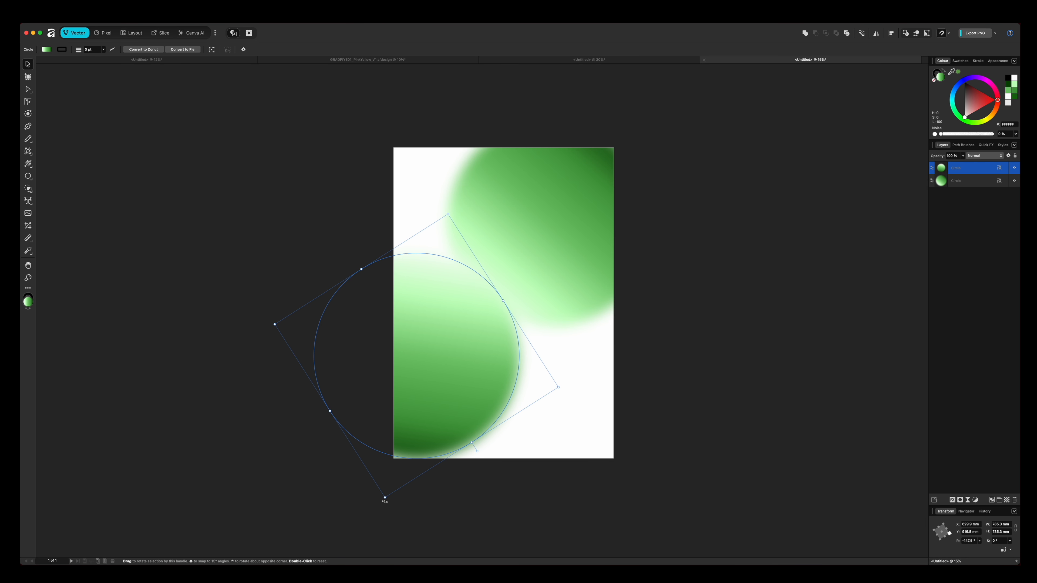
left_click_drag(385, 501, 402, 500)
left_click(434, 413)
left_click_drag(434, 413, 448, 422)
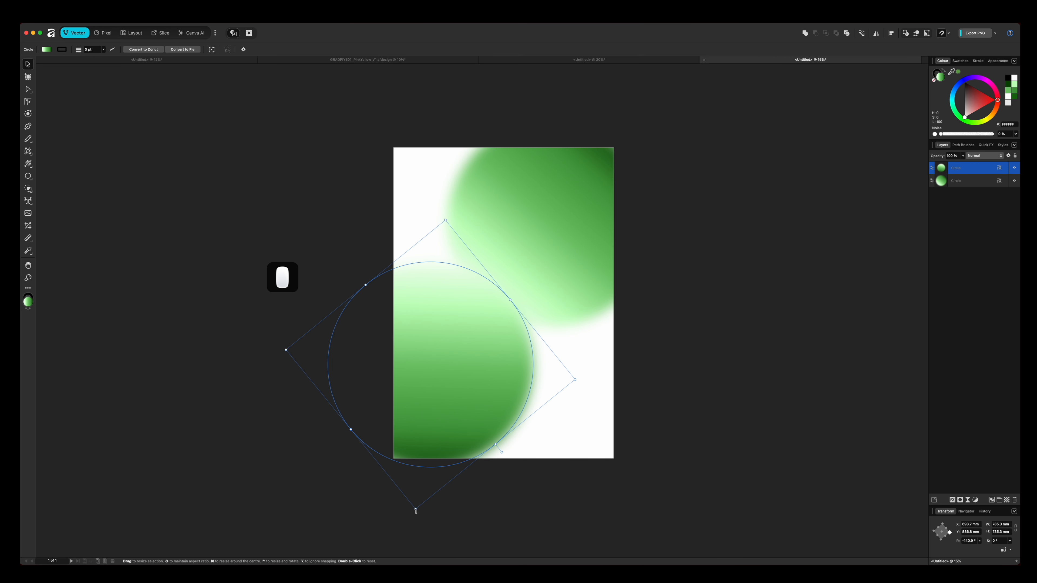
left_click_drag(416, 511, 421, 486)
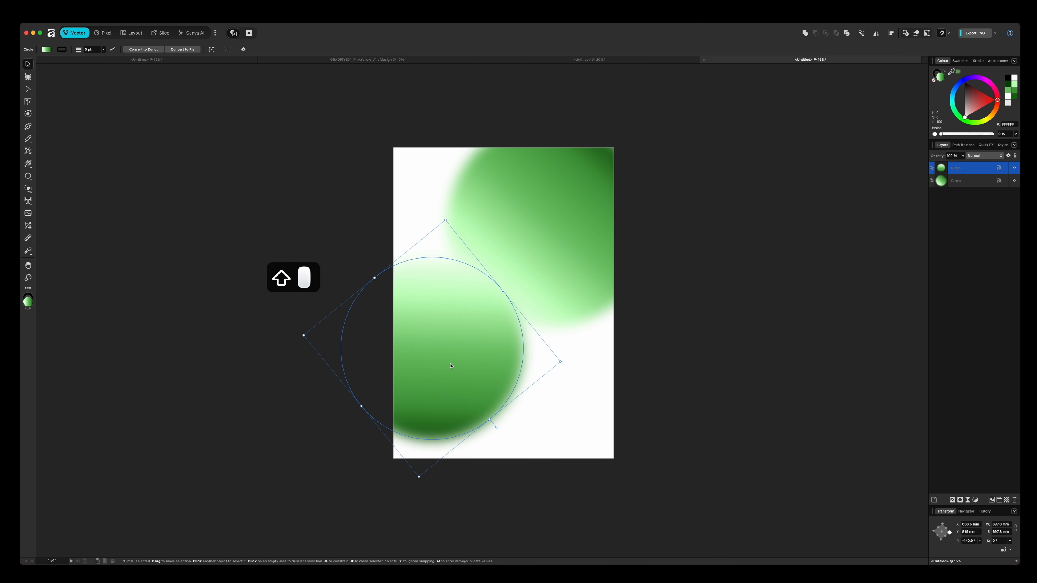
Move the lower circle down to the page's bottom edge, rotate it to about -155.5°, and deselect it.
left_click_drag(454, 375, 457, 385)
left_click_drag(424, 495, 396, 490)
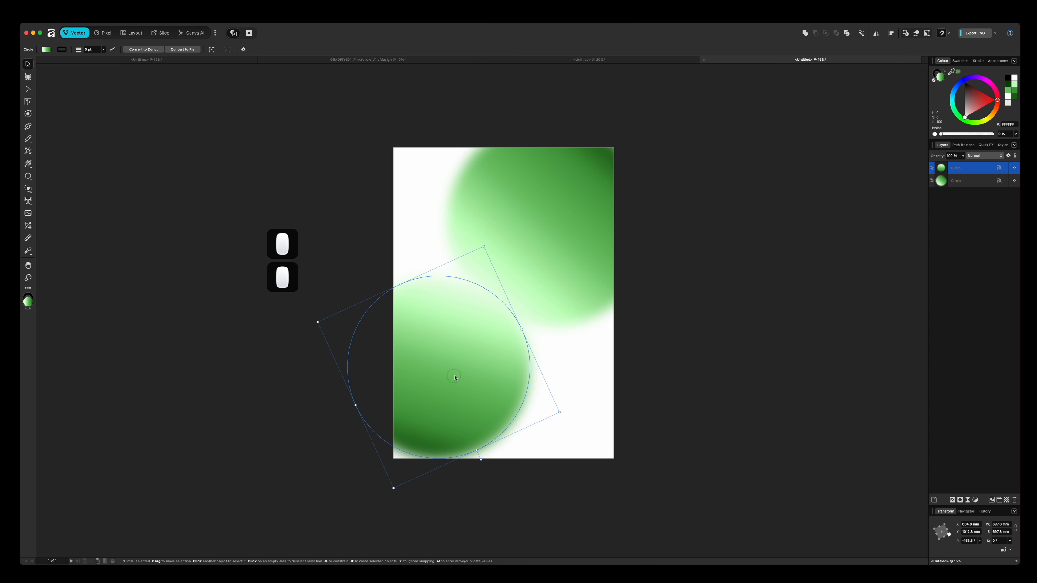
left_click_drag(457, 377, 458, 376)
left_click(518, 470)
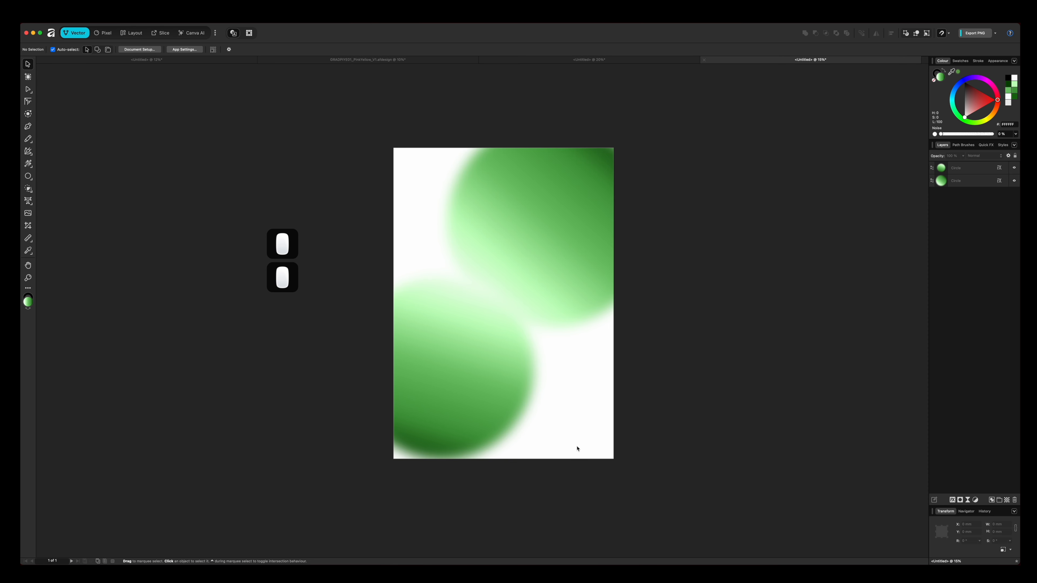
Enlarge the upper-right circle slightly and nudge it up and left over the page corner.
scroll(549, 326, "up", 1)
left_click(548, 325)
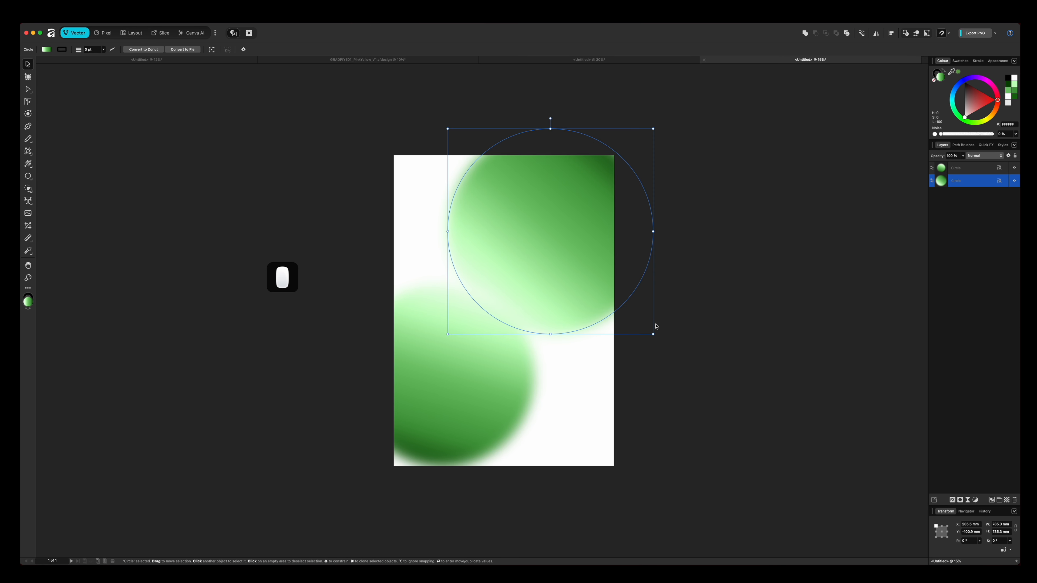
left_click_drag(655, 334, 661, 341)
left_click_drag(567, 258, 561, 251)
Rotate the lower-left circle to about -158°, nudge it slightly left, and deselect it.
left_click(454, 409)
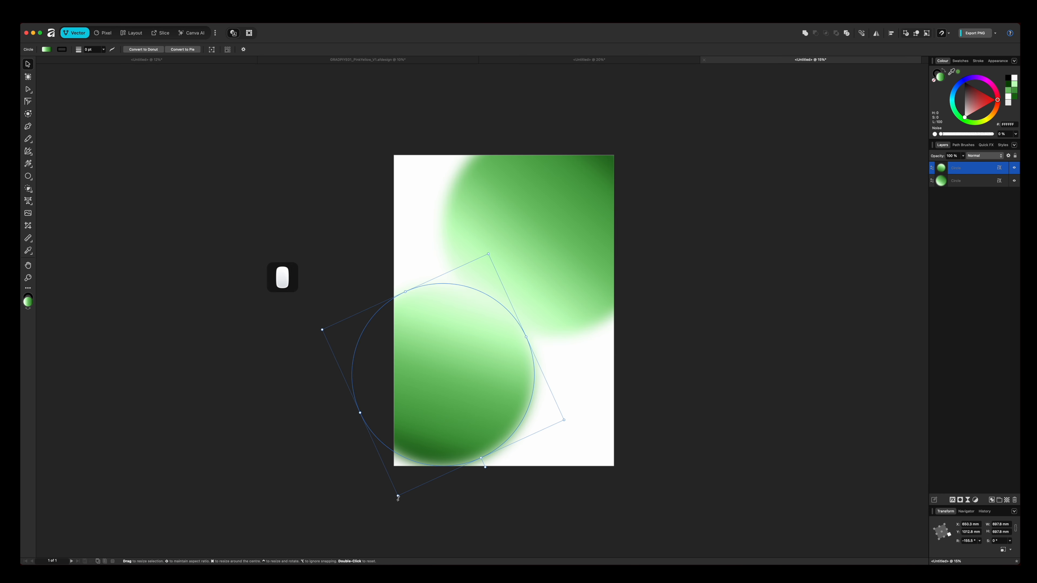
mouse_move(397, 500)
left_mouse_down()
mouse_move(383, 488)
mouse_move(391, 500)
left_mouse_up()
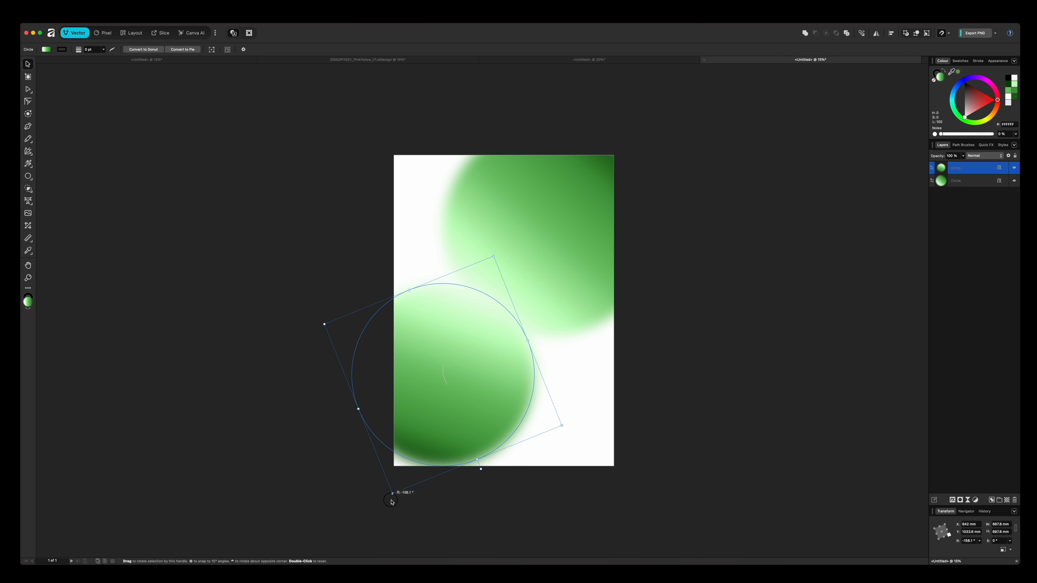
left_click_drag(464, 384, 461, 384)
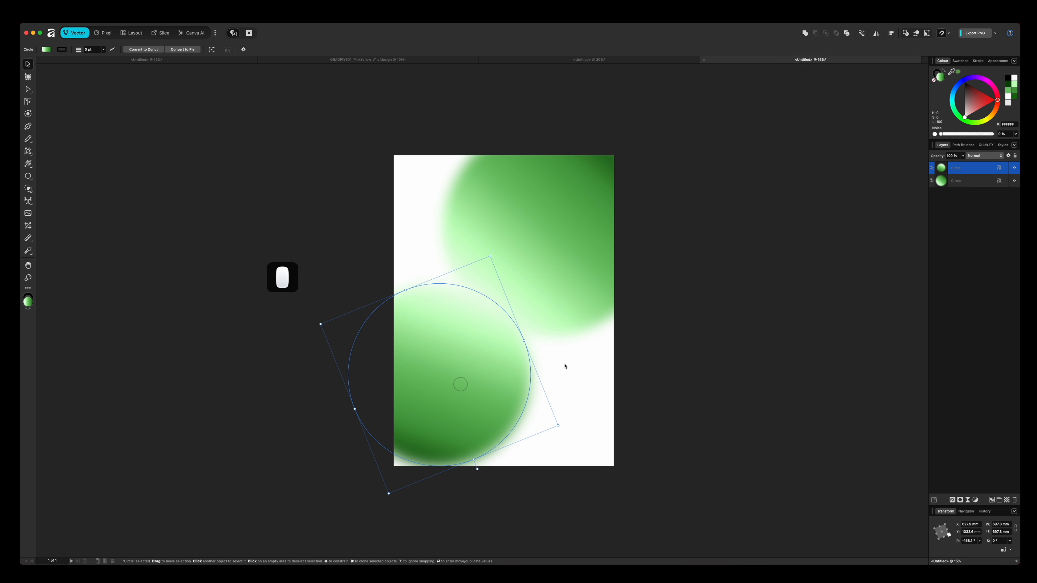
left_click(768, 278)
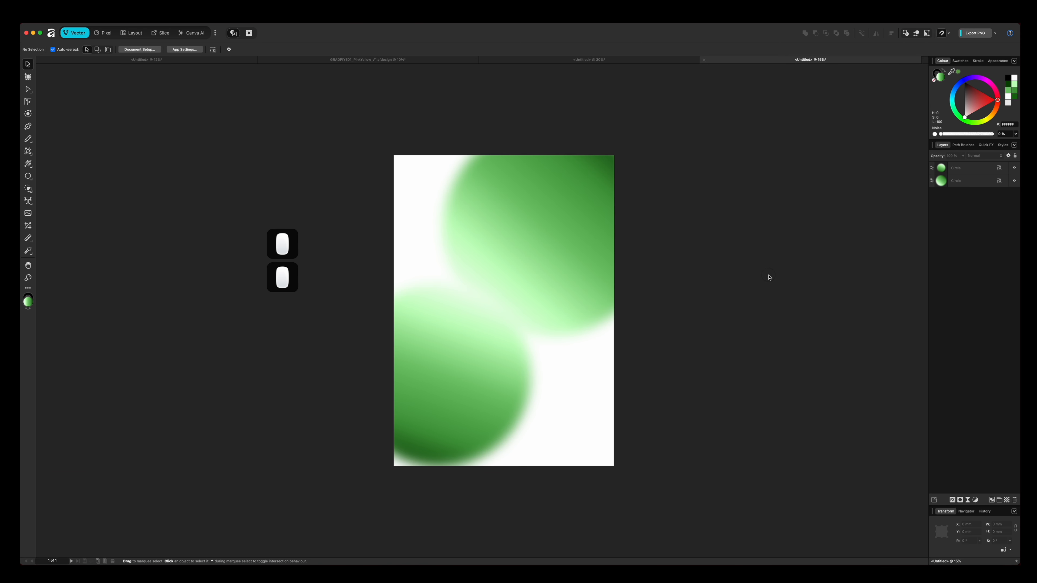
Compare the two-circle layout with the reference poster in the other open document.
left_click(629, 63)
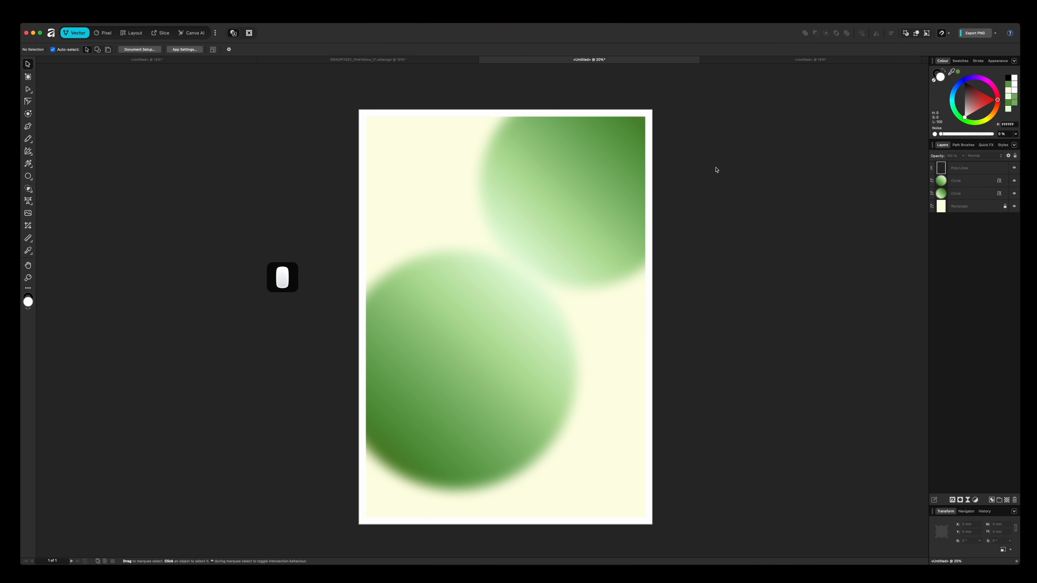
left_click(780, 62)
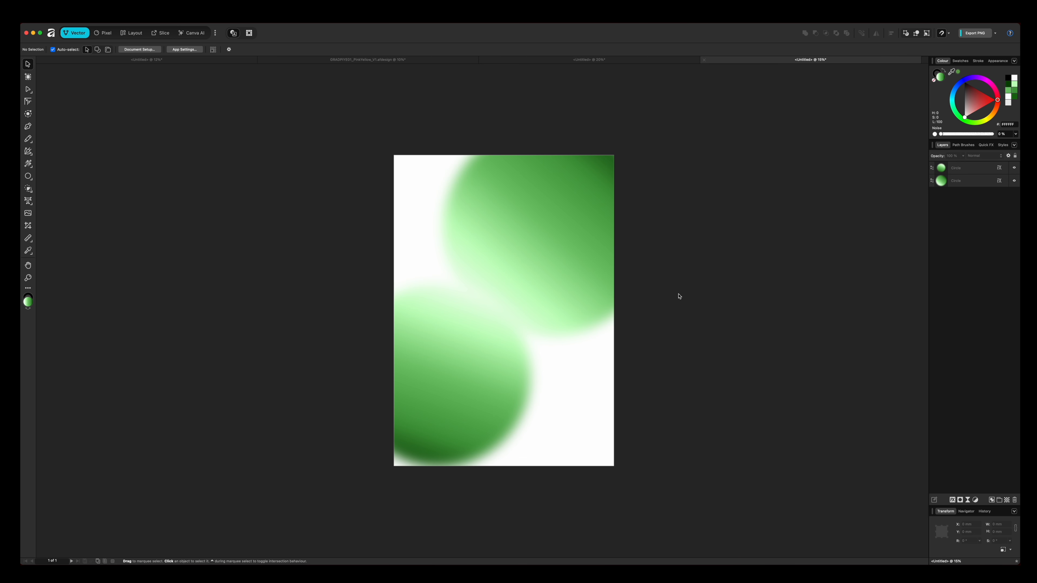
scroll(678, 255, "right", 1)
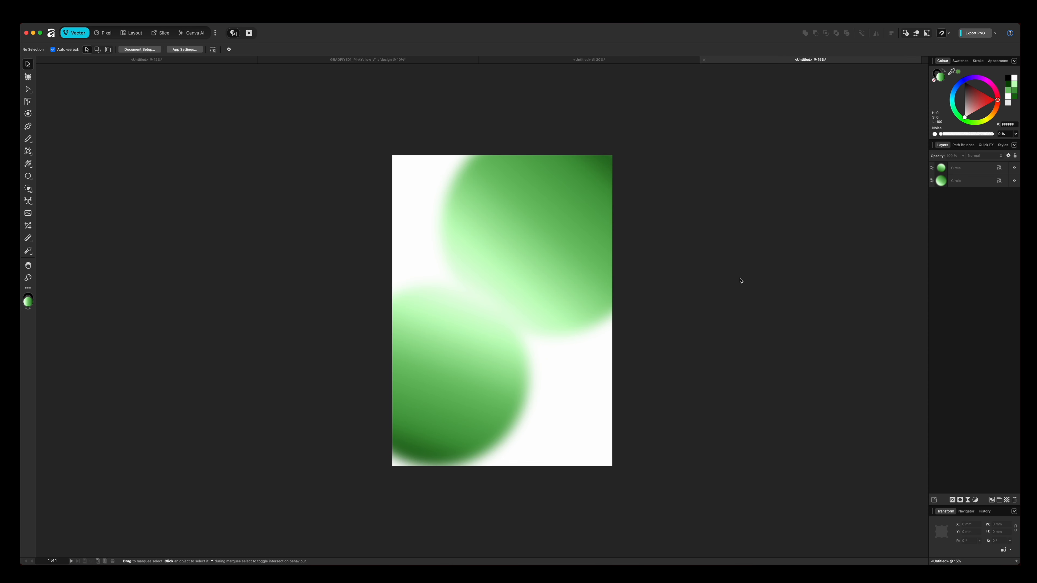
scroll(766, 282, "right", 1)
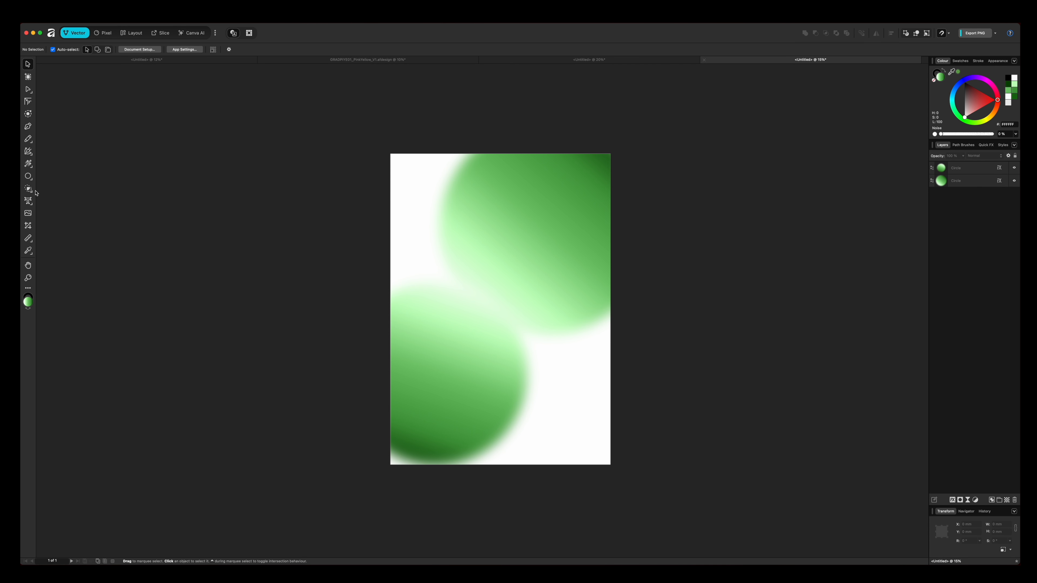
Enable snapping and draw a rectangle from corner to corner that covers the whole A0 page.
left_click(28, 178)
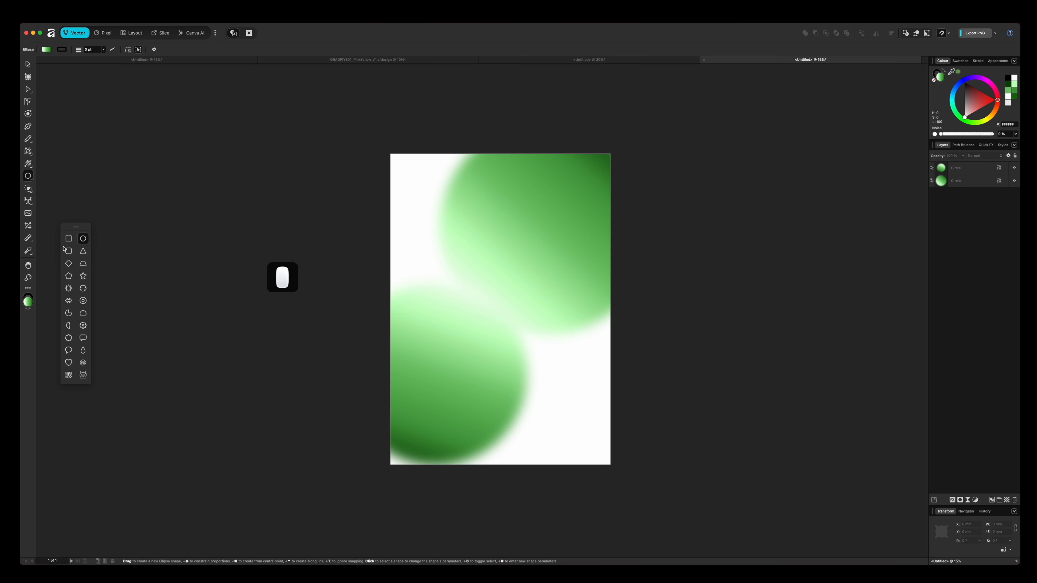
left_click(69, 240)
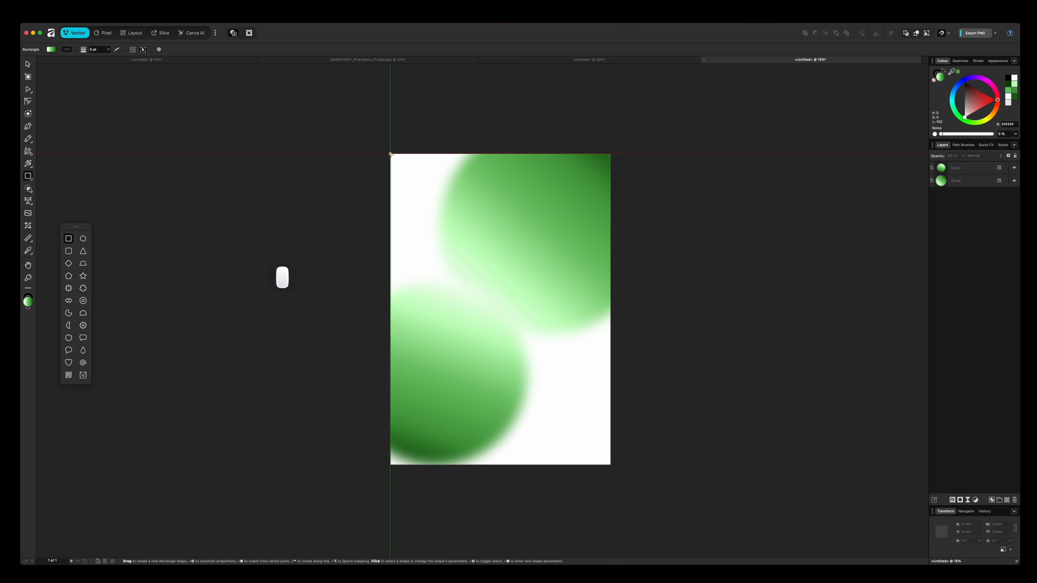
scroll(595, 85, "right", 1)
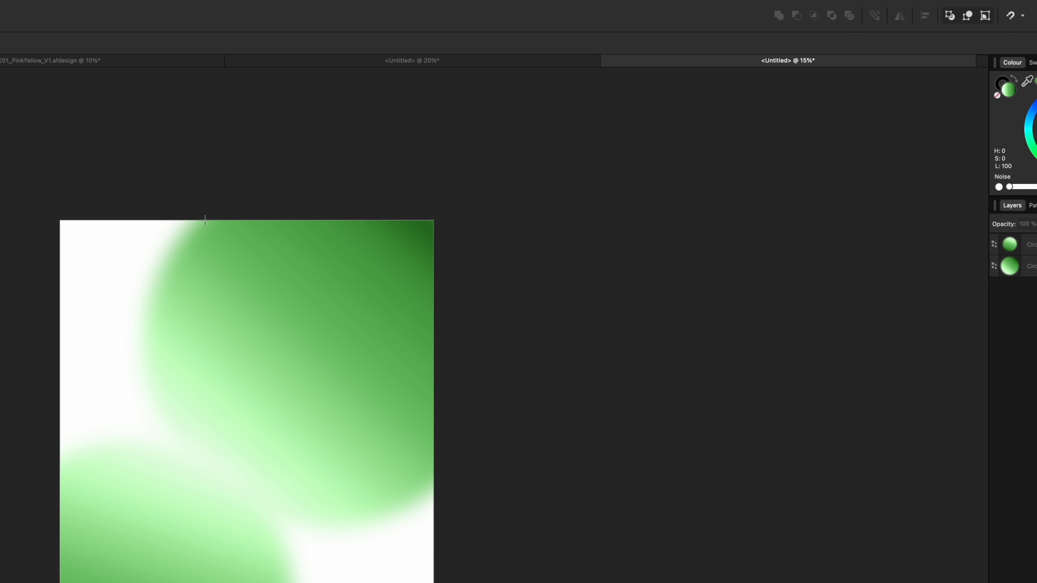
left_click(1012, 15)
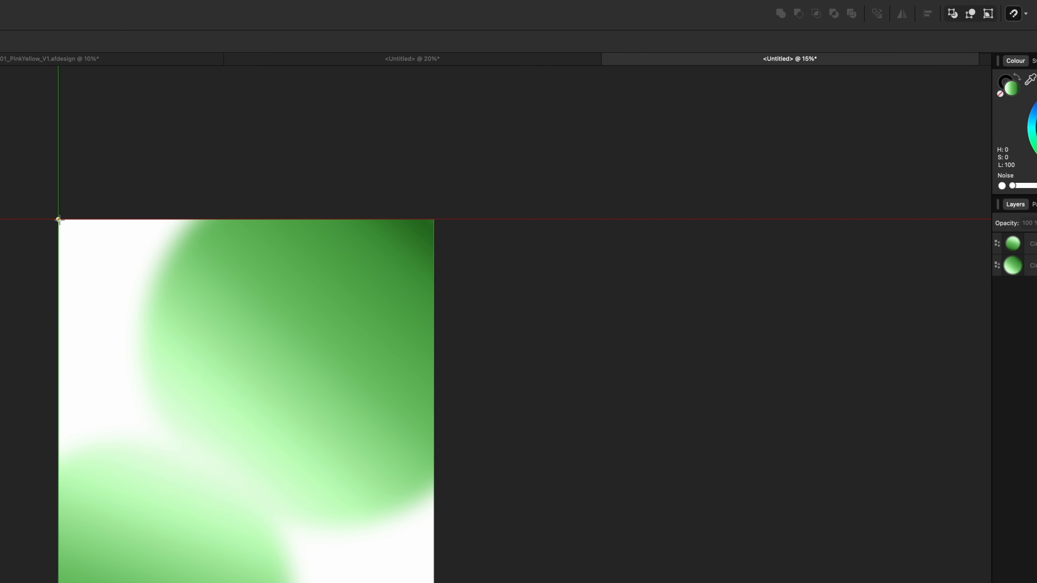
left_click_drag(59, 219, 200, 438)
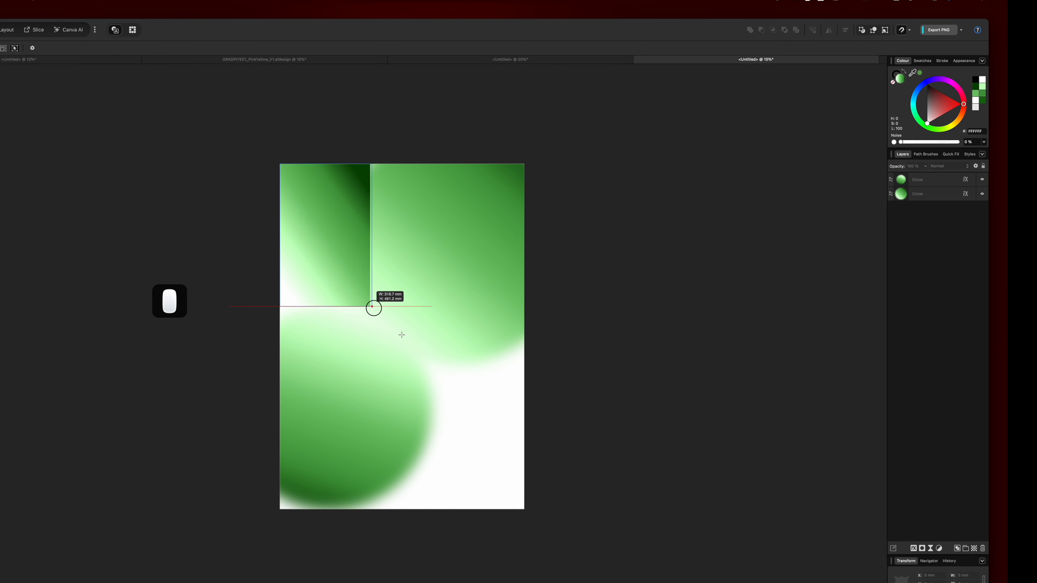
left_click_drag(372, 307, 527, 508)
left_click_drag(604, 463, 602, 465)
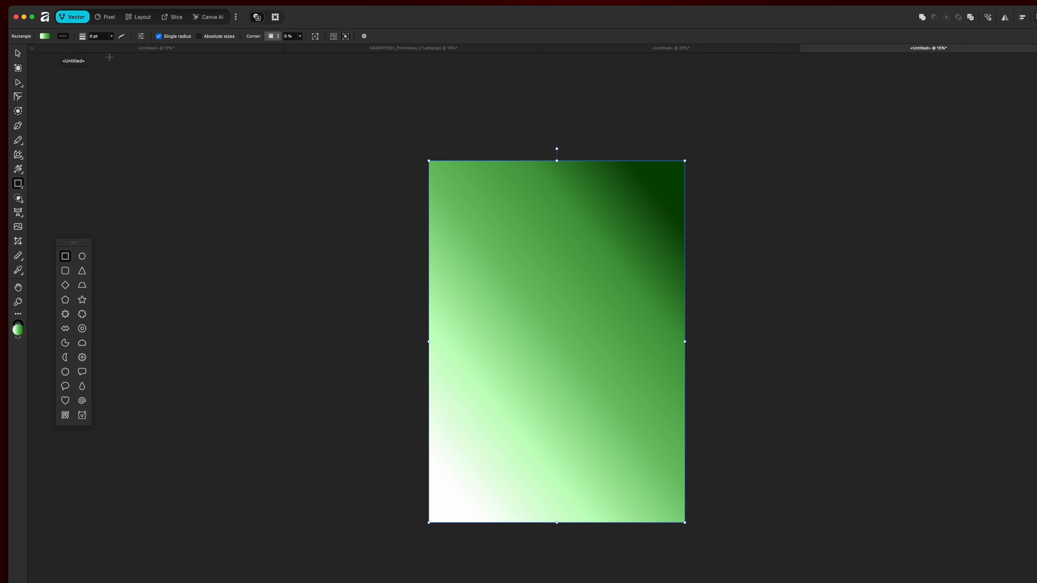
Change the page-sized rectangle's fill type from Linear gradient to Solid with the Gradient tool.
left_click(16, 173)
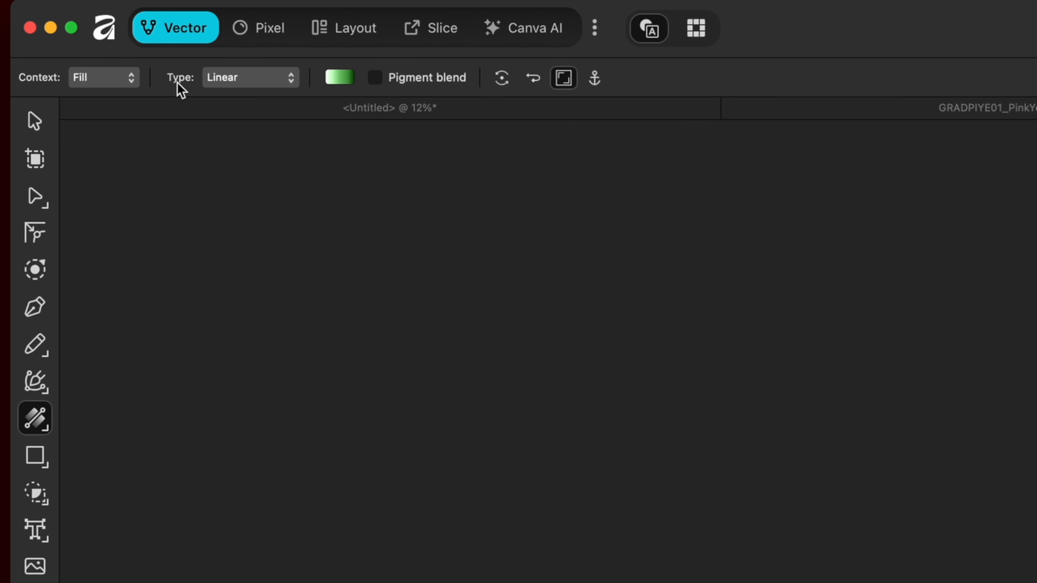
left_click(131, 85)
left_click(112, 85)
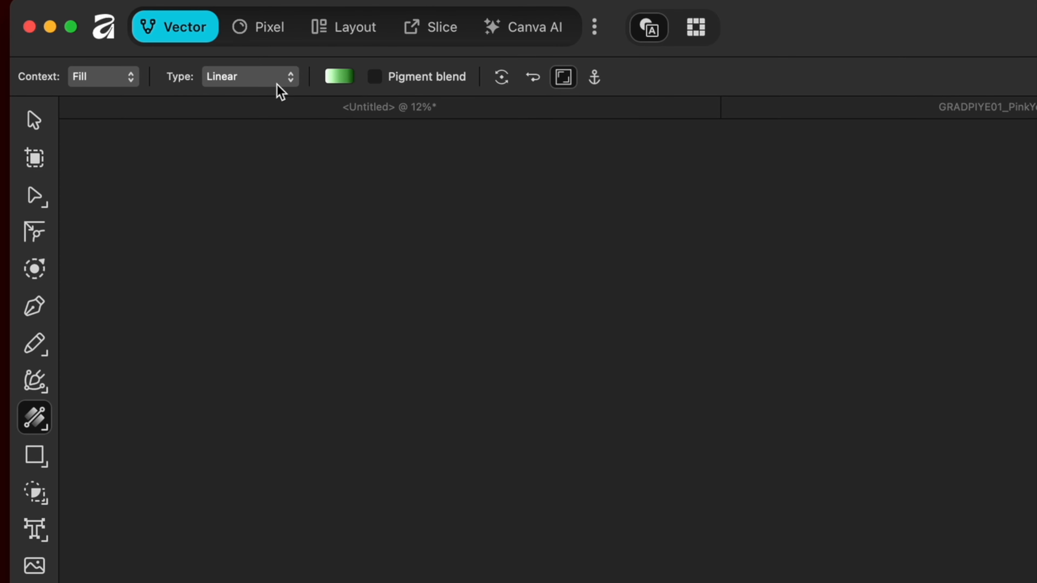
left_click(294, 83)
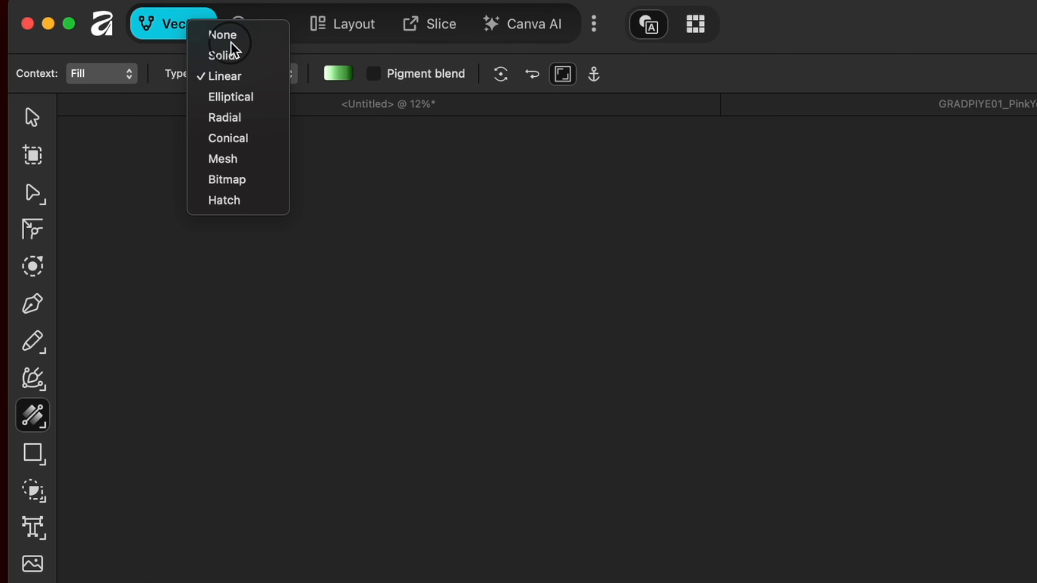
left_click(231, 35)
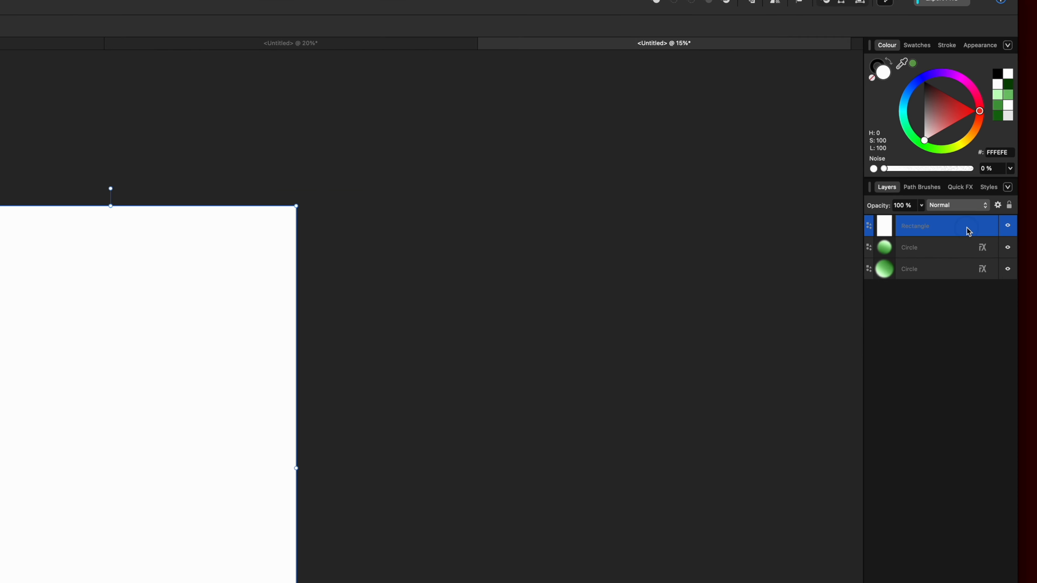
Move the rectangle layer to the bottom of the layer stack, beneath both circles.
left_click_drag(990, 172, 991, 177)
left_click_drag(933, 315, 939, 377)
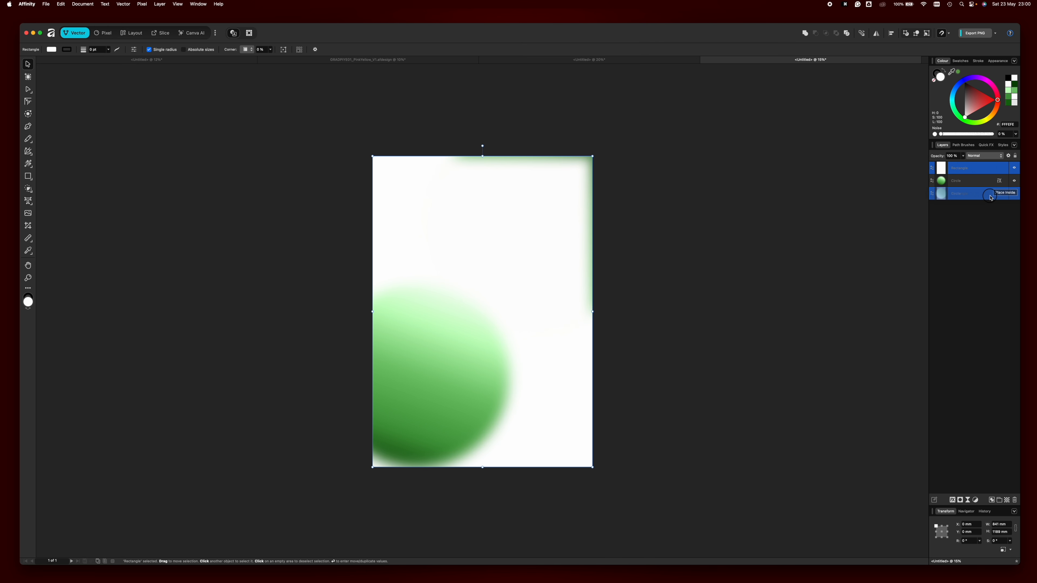
mouse_move(990, 198)
left_mouse_down()
mouse_move(990, 184)
mouse_move(990, 204)
left_mouse_up()
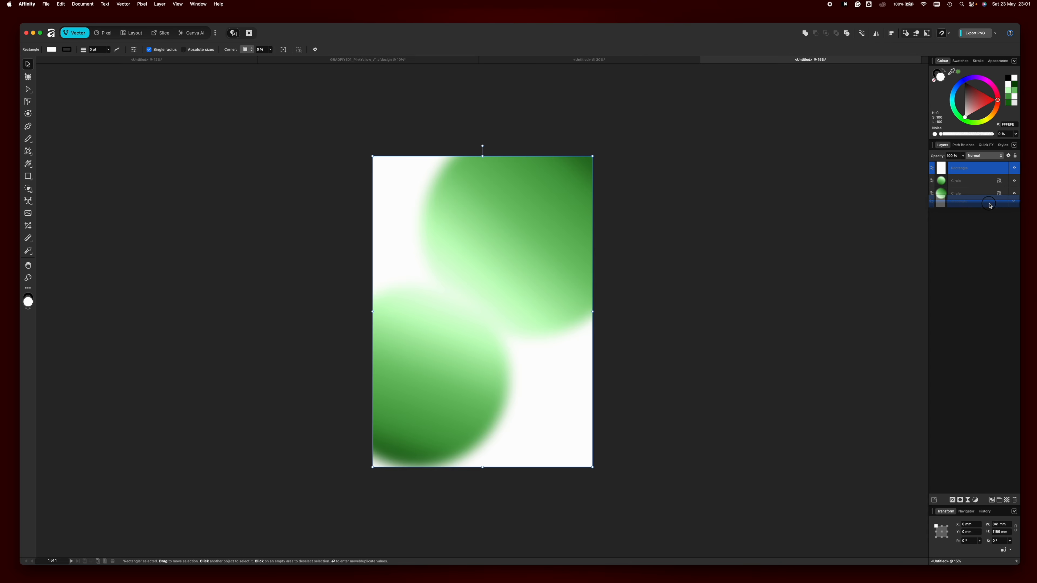
left_click_drag(990, 205, 992, 206)
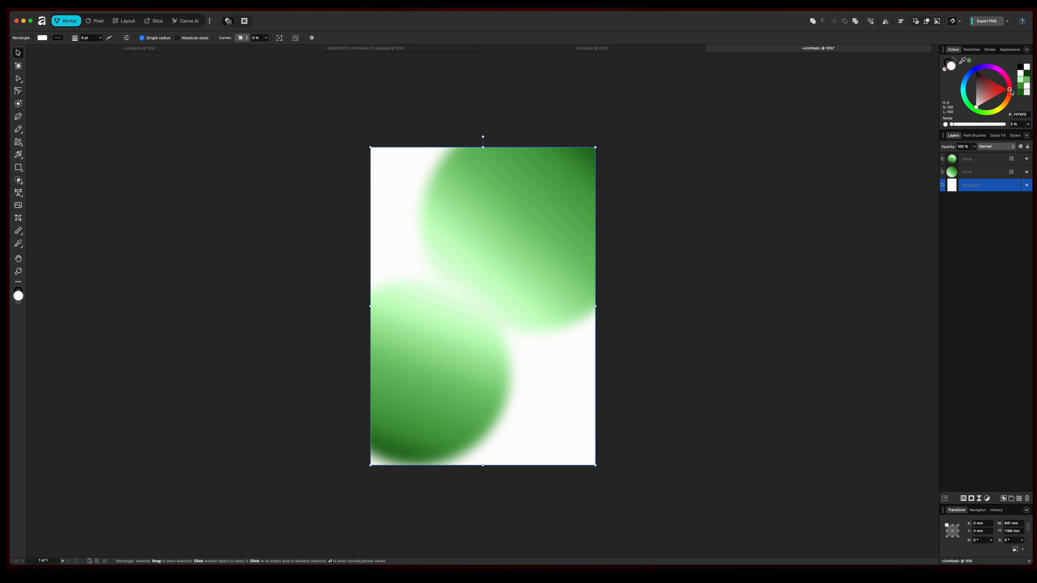
Recolour the background rectangle to a pale yellow-green and check it against the reference poster document.
left_click_drag(1011, 91, 977, 110)
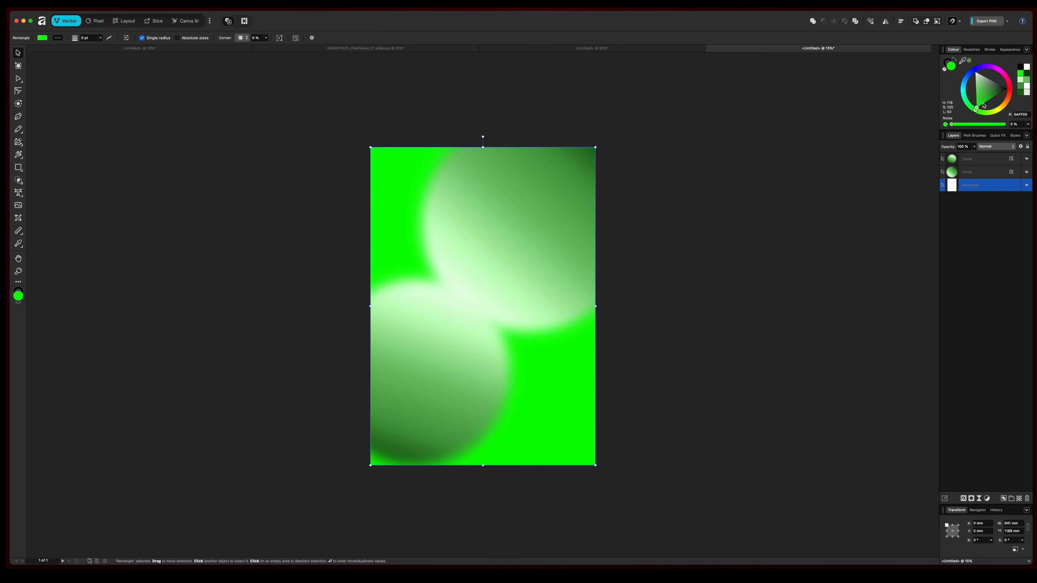
mouse_move(978, 110)
left_mouse_down()
mouse_move(999, 101)
mouse_move(976, 81)
left_mouse_up()
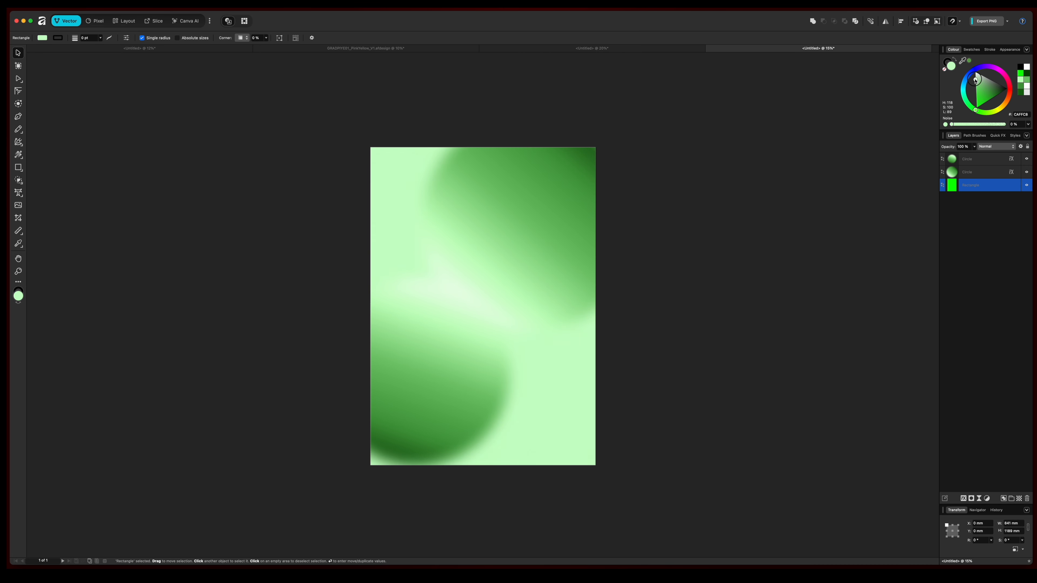
left_click_drag(976, 80, 975, 82)
left_click_drag(976, 110, 986, 113)
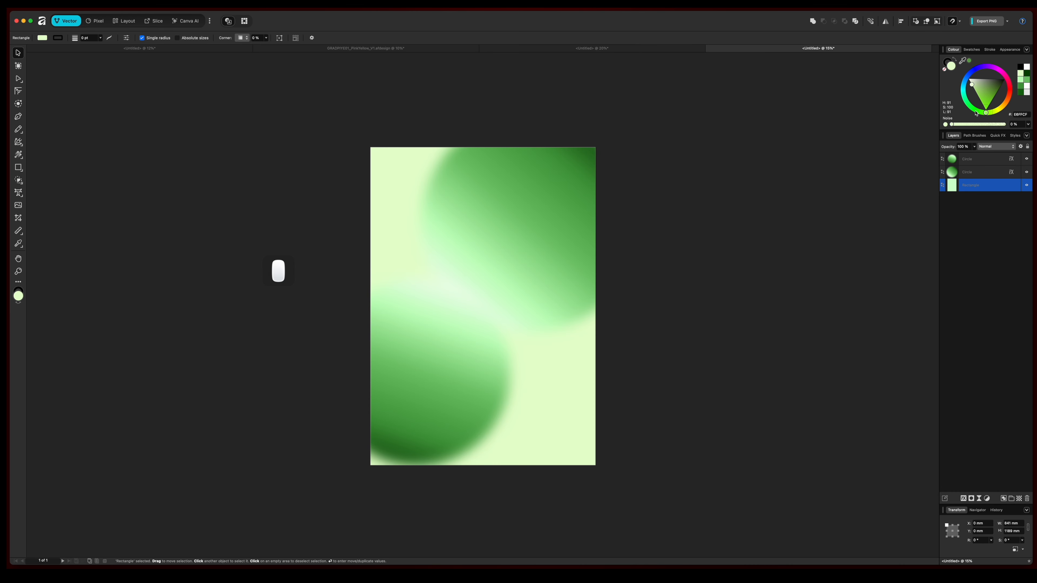
left_click(619, 54)
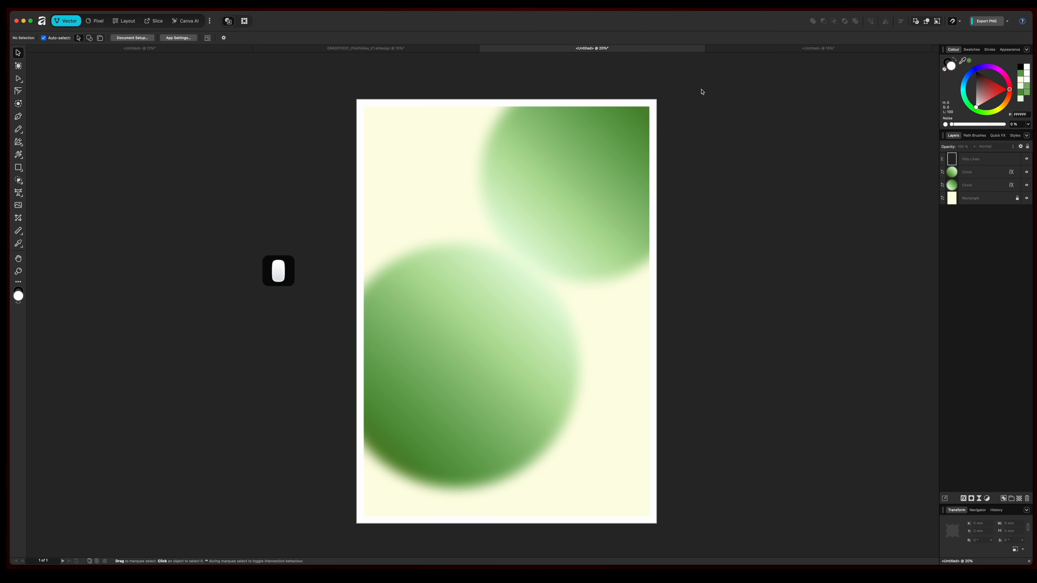
Return to the new poster document, shrink the upper circle to about 749 mm across and reposition it over the page's upper-right corner.
left_click(847, 49)
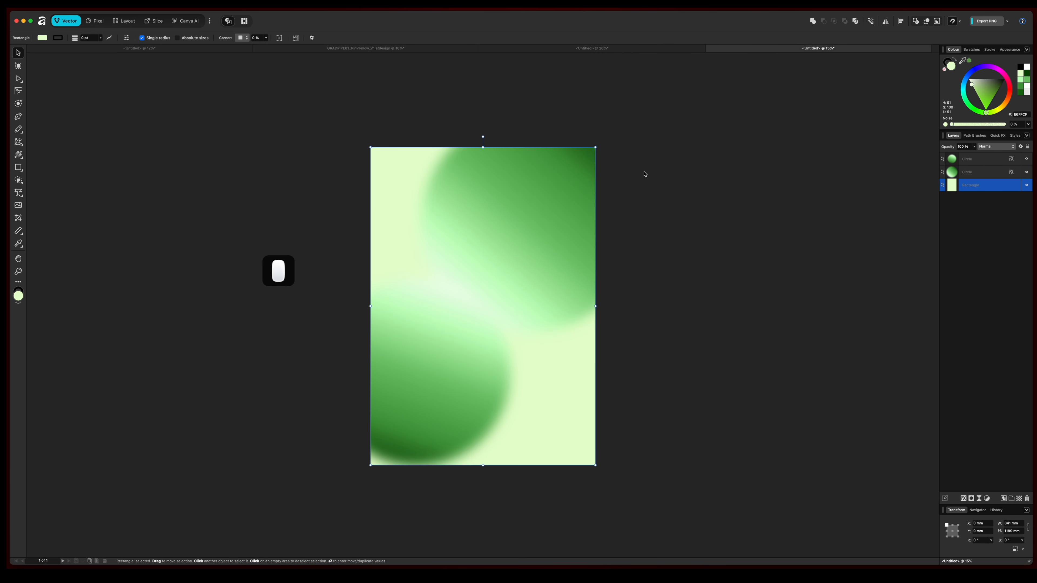
left_click(583, 269)
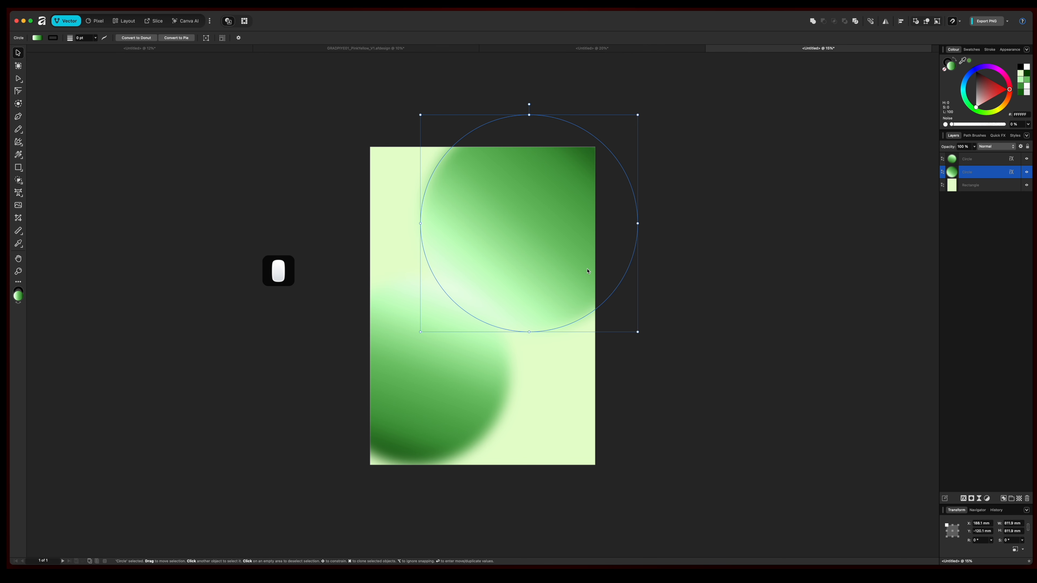
left_click_drag(637, 332, 620, 317)
left_click_drag(540, 249, 547, 257)
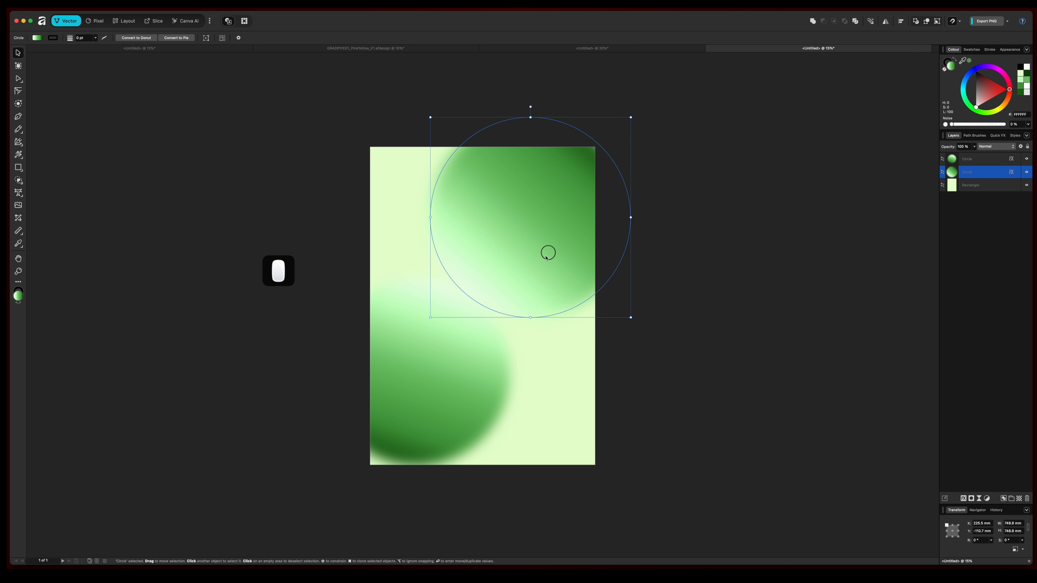
Shrink the lower circle to about 675 mm, rotate it to about -173° and reposition it near the page's lower-left corner.
left_click(467, 329)
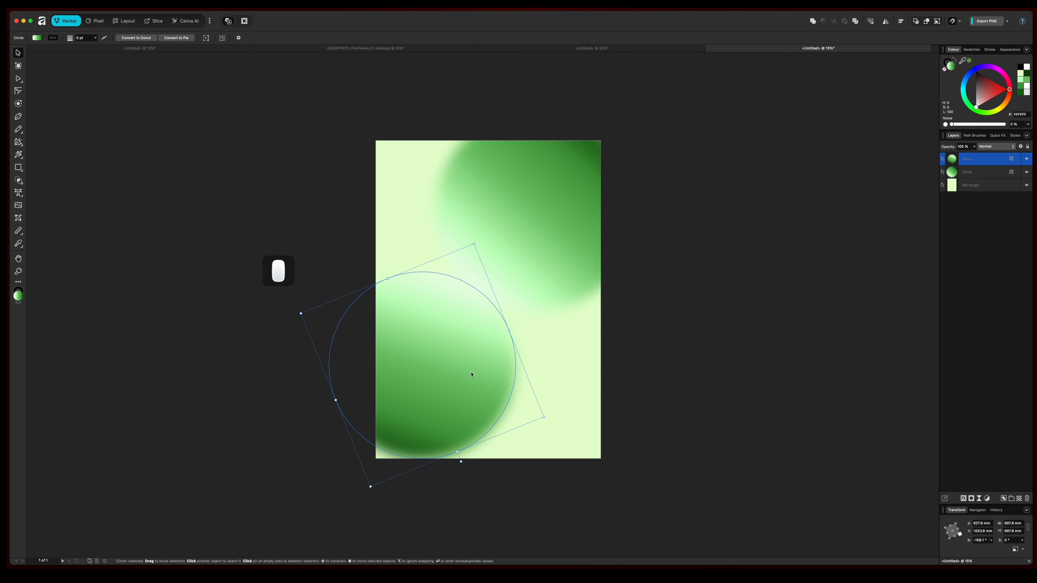
left_click_drag(544, 418, 535, 413)
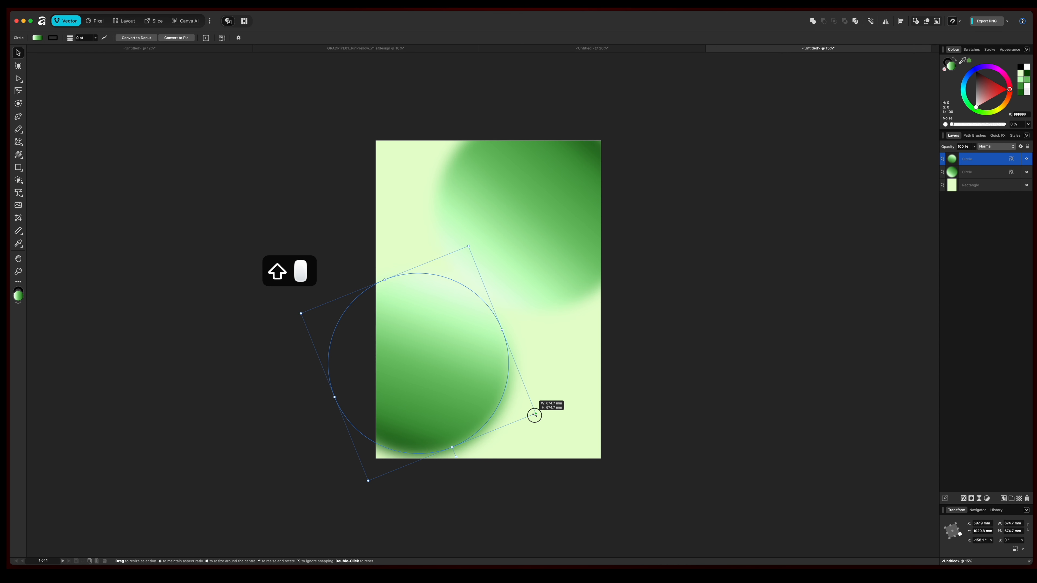
left_click_drag(470, 243, 507, 259)
left_click(441, 348)
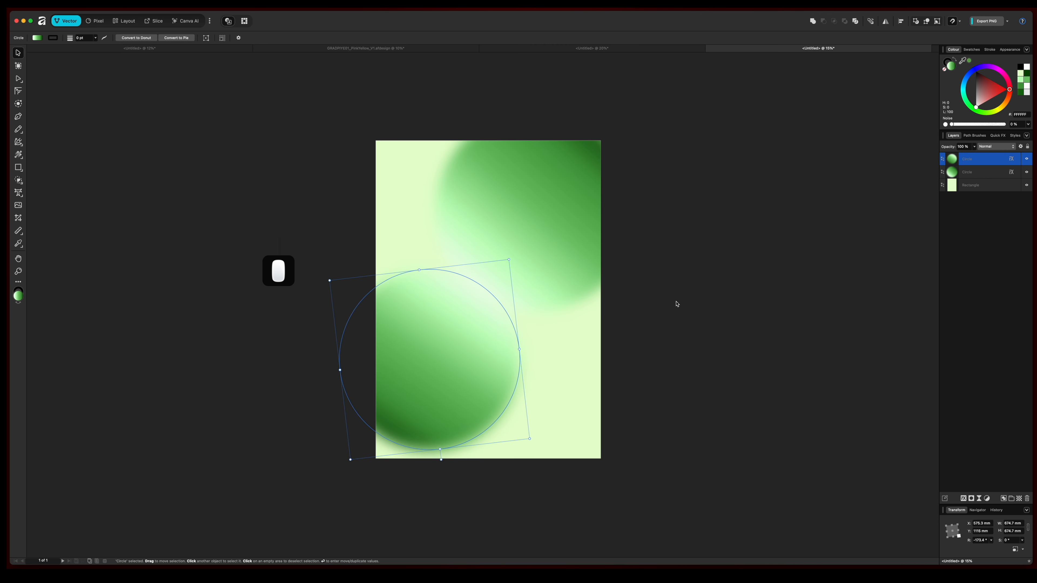
left_click(690, 312)
Move the upper circle slightly down and left, closer to the lower circle, and deselect it.
left_click(552, 222)
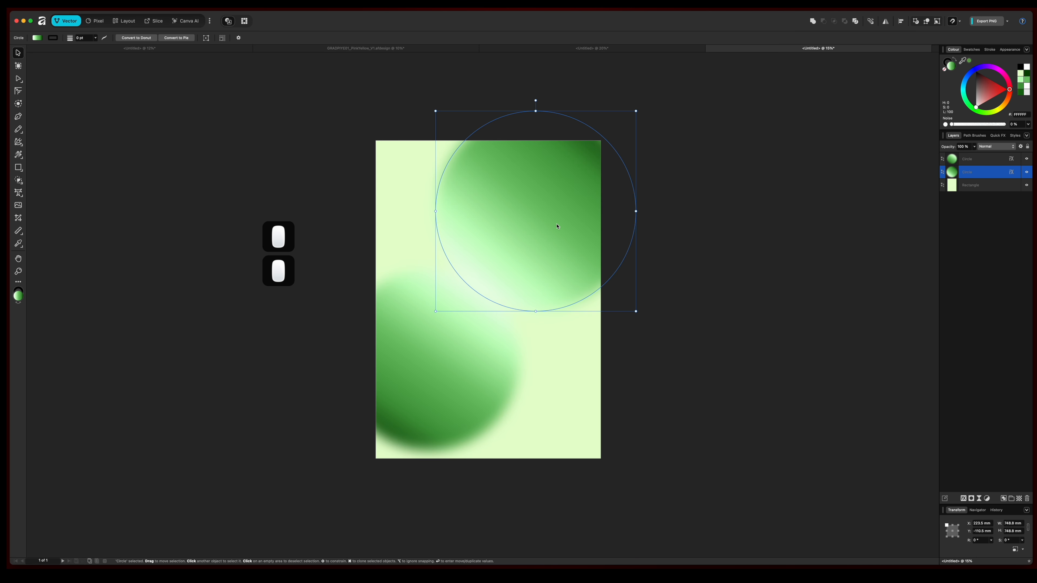
left_click_drag(580, 211, 573, 217)
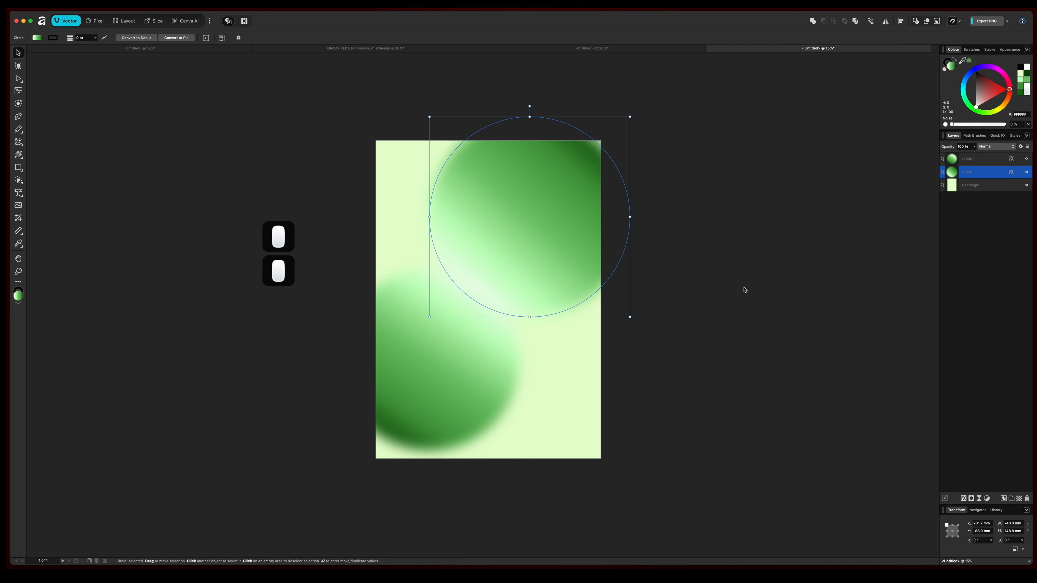
left_click(636, 369)
Lighten the background rectangle's pale green fill slightly and compare the poster with the white-bordered reference document.
left_click(564, 384)
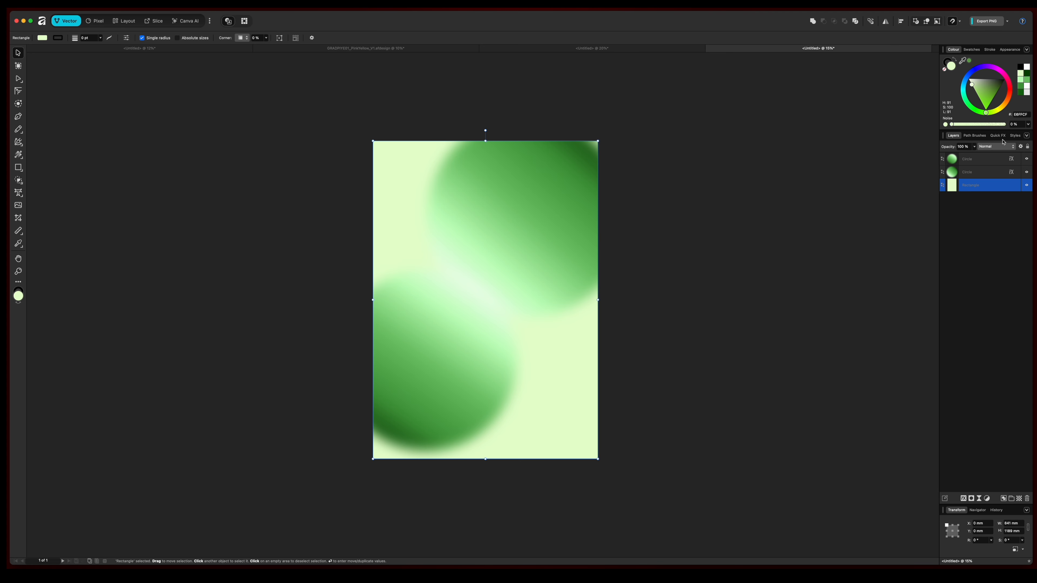
left_click(972, 86)
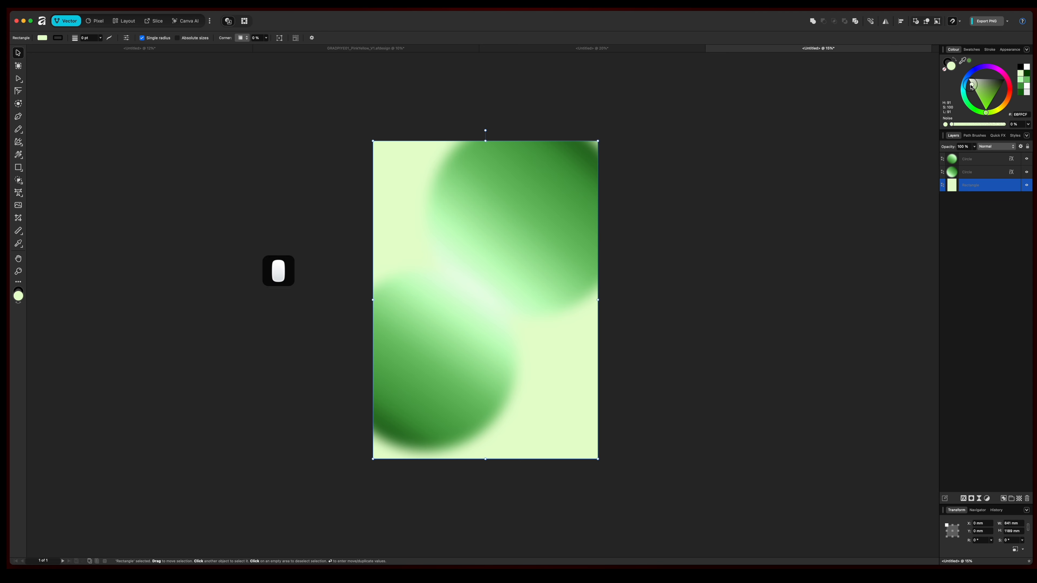
left_click_drag(972, 86, 972, 86)
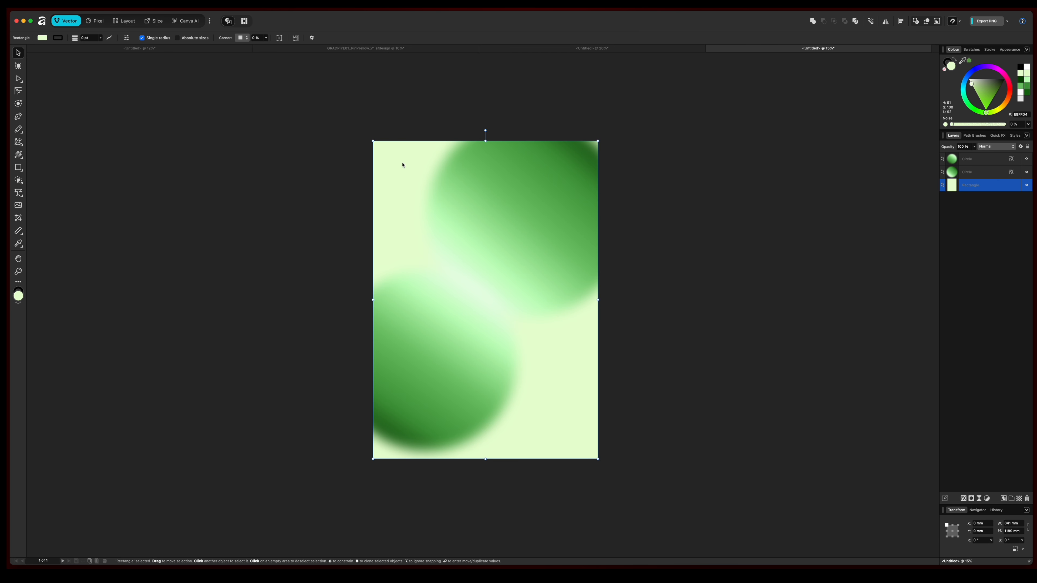
scroll(603, 357, "up", 1)
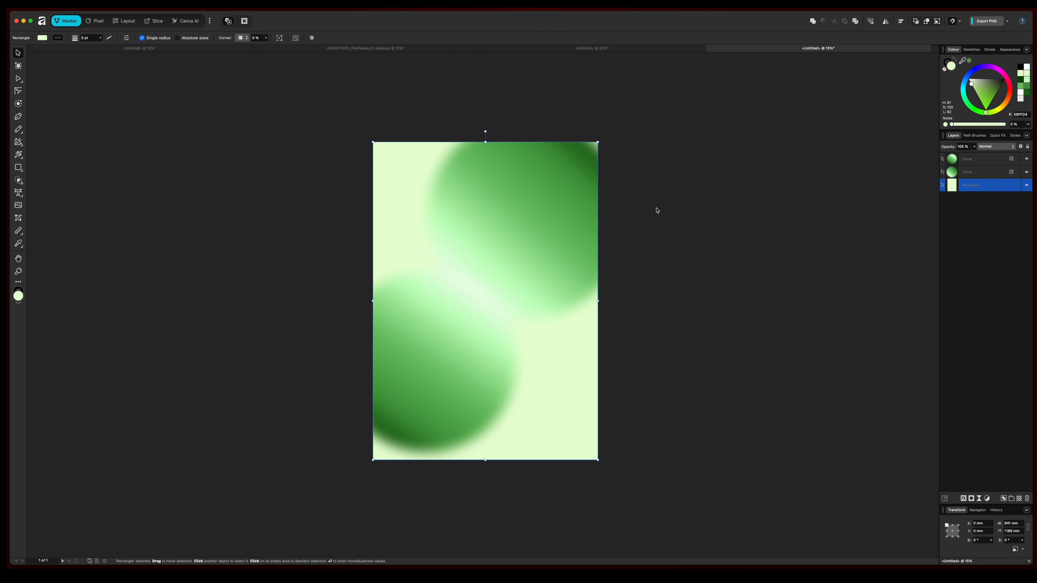
left_click(986, 239)
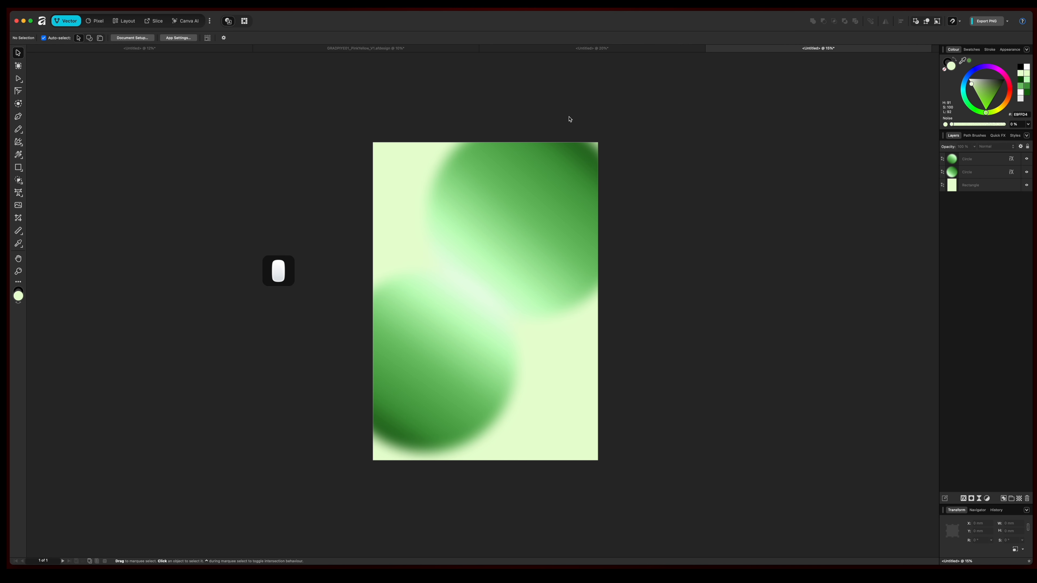
scroll(567, 121, "right", 2)
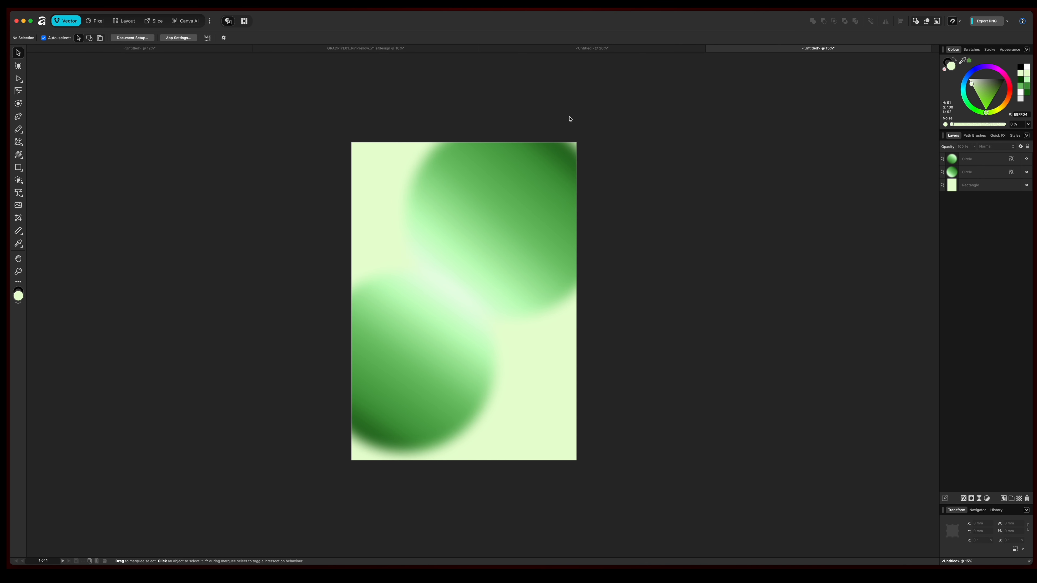
left_click(631, 48)
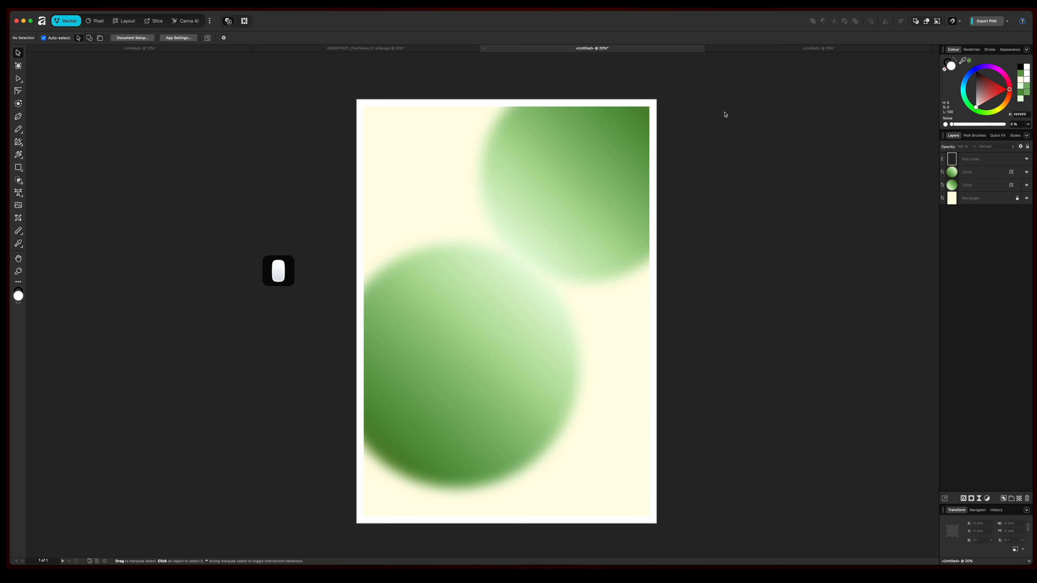
left_click(778, 50)
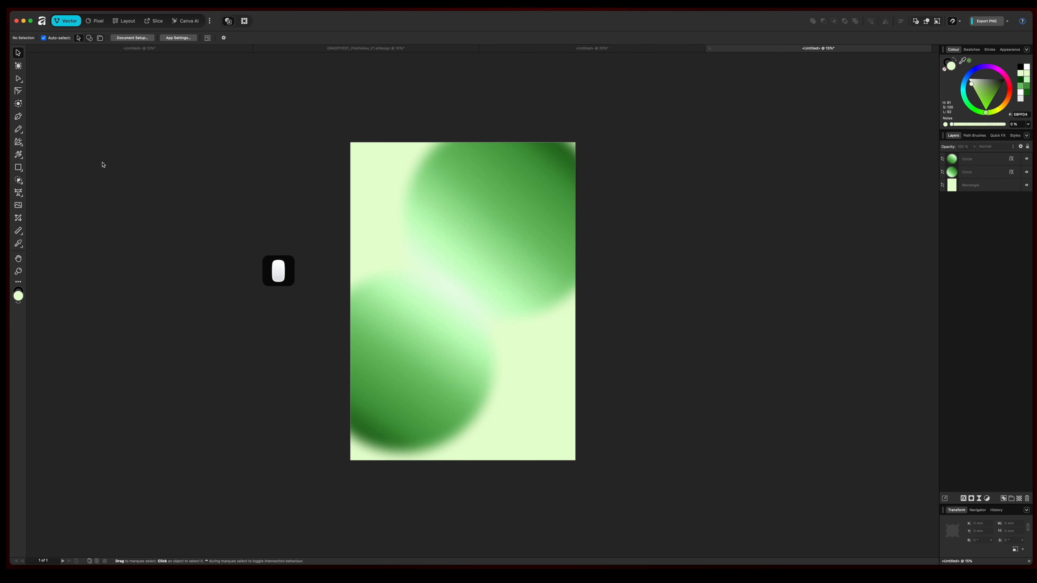
Draw a rectangle over the whole 841 × 1189 mm page, above both circles, and fill it white.
left_click(18, 167)
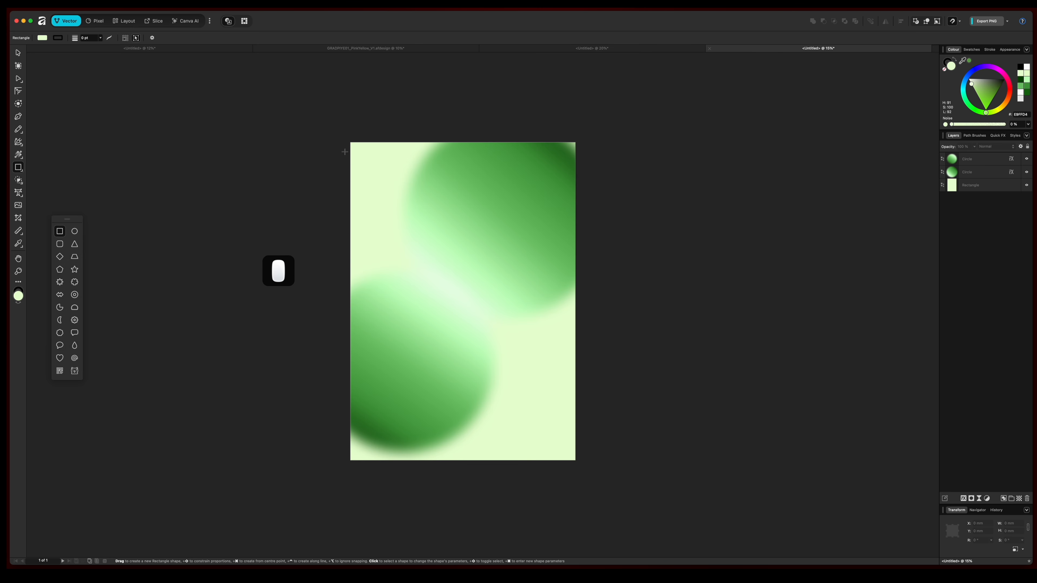
left_click_drag(350, 143, 575, 461)
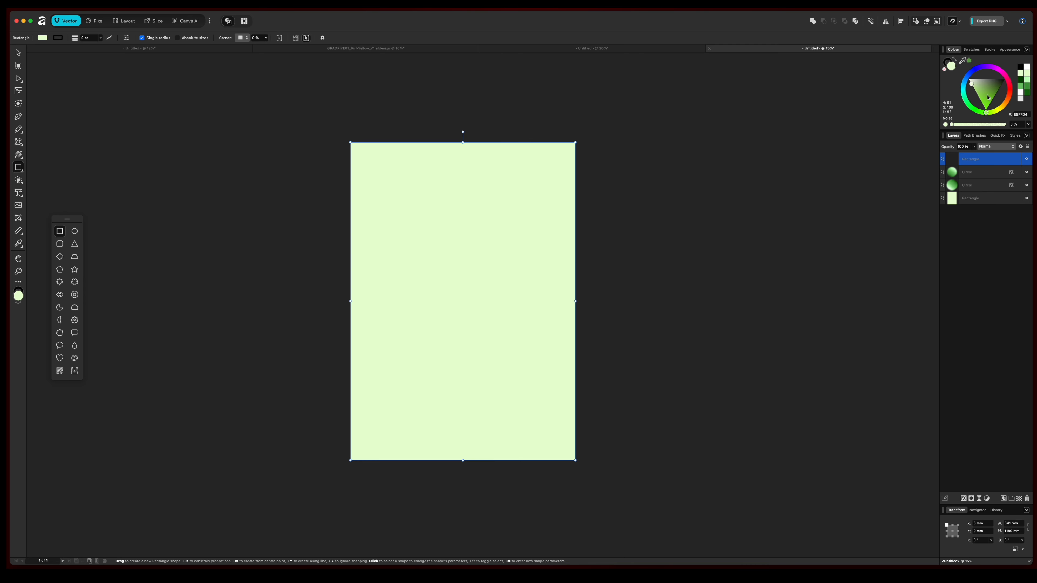
left_click(1027, 68)
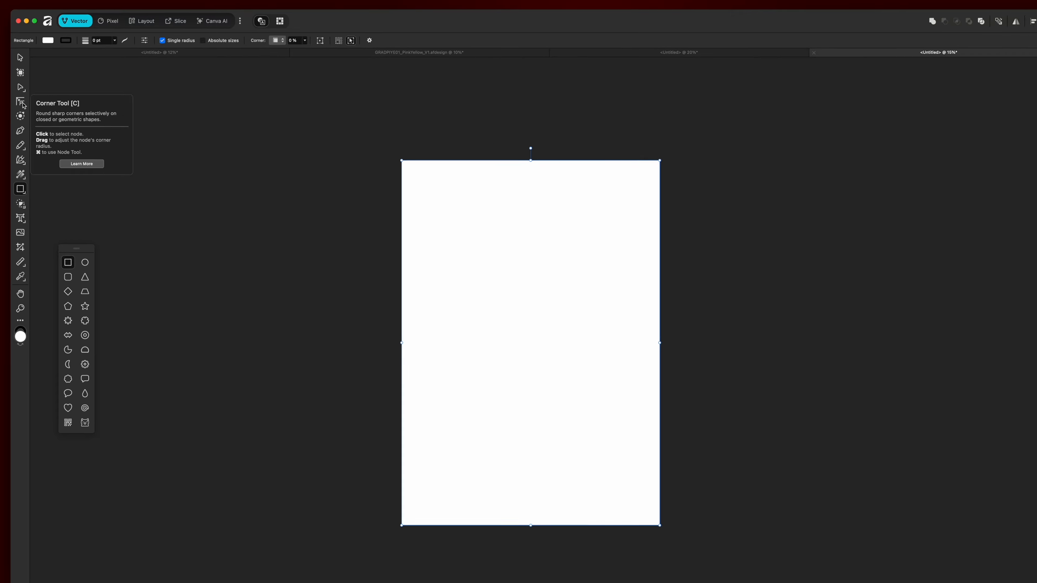
Activate the Contour tool for the white rectangle with square-cornered joins and the ring-shaped contour type.
left_click(20, 97)
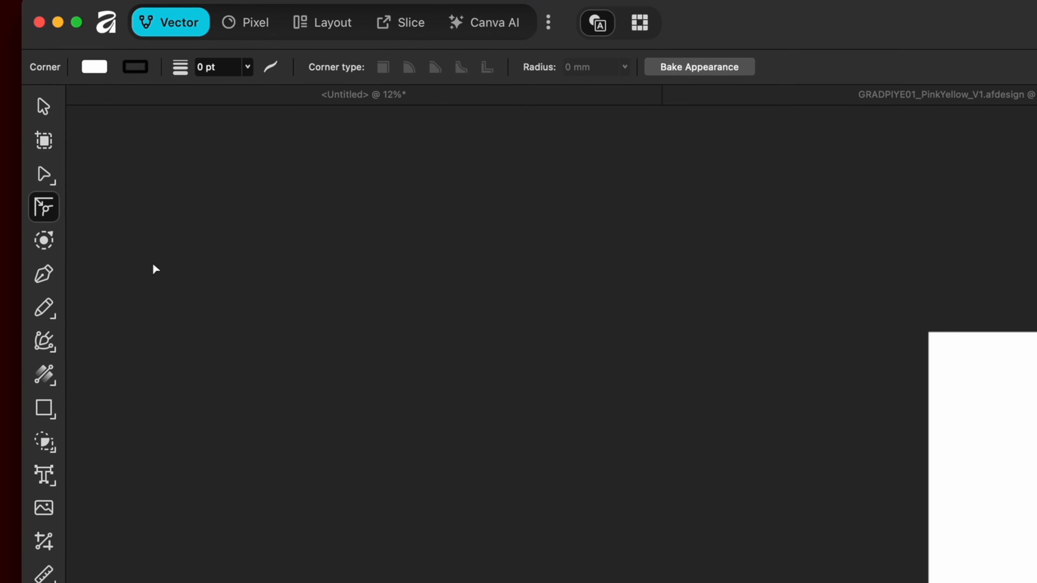
left_click(43, 240)
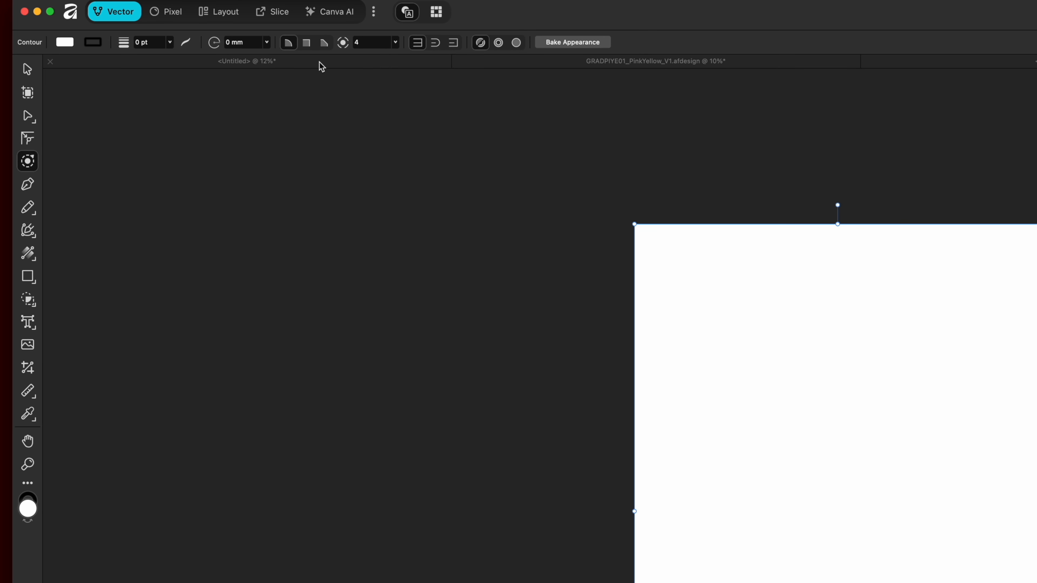
left_click(308, 43)
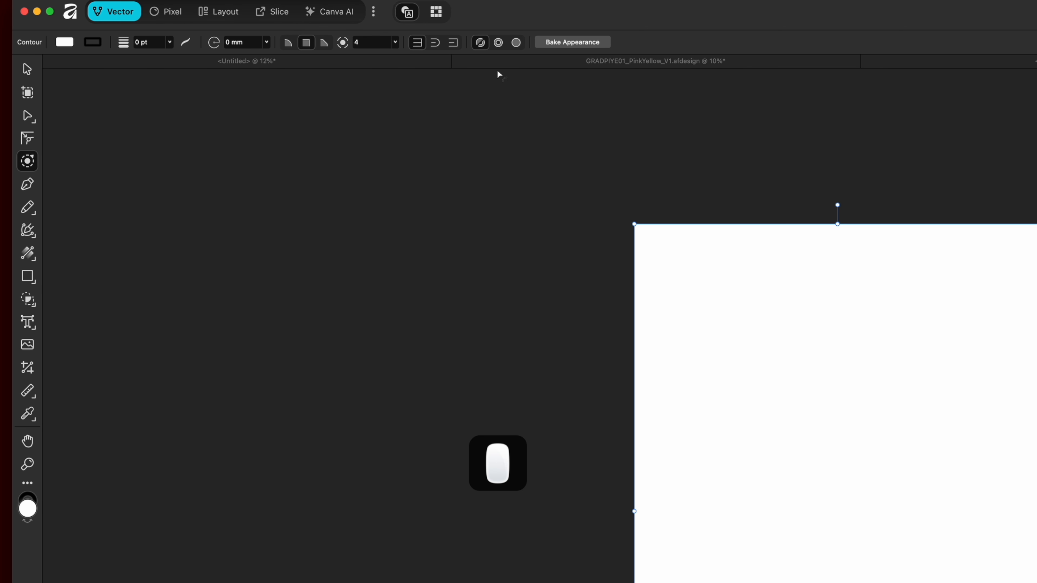
left_click(499, 44)
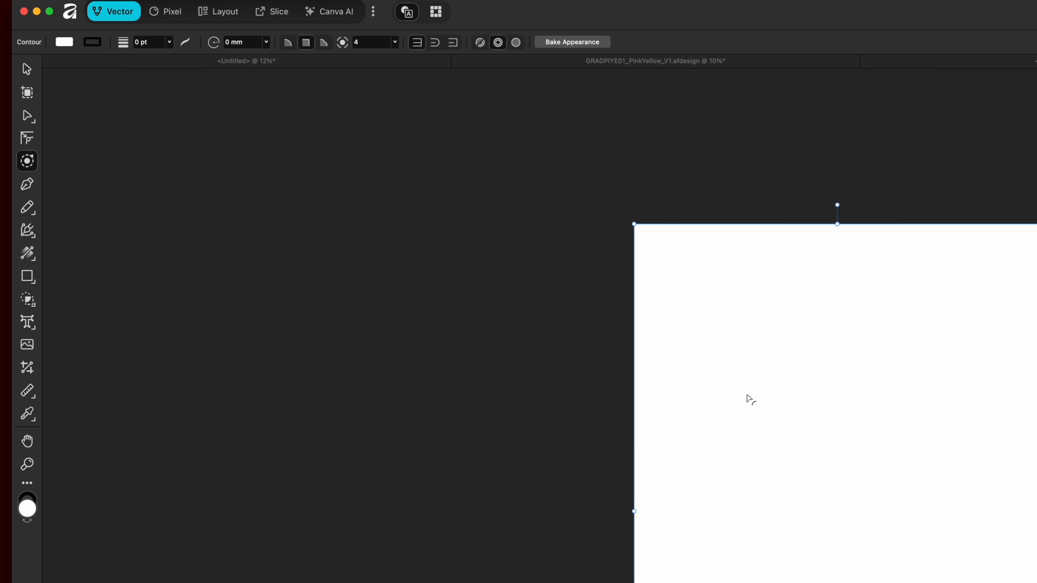
Contour the white rectangle into a border frame along the page edges, with a contour radius of -20 mm.
scroll(638, 339, "right", 2)
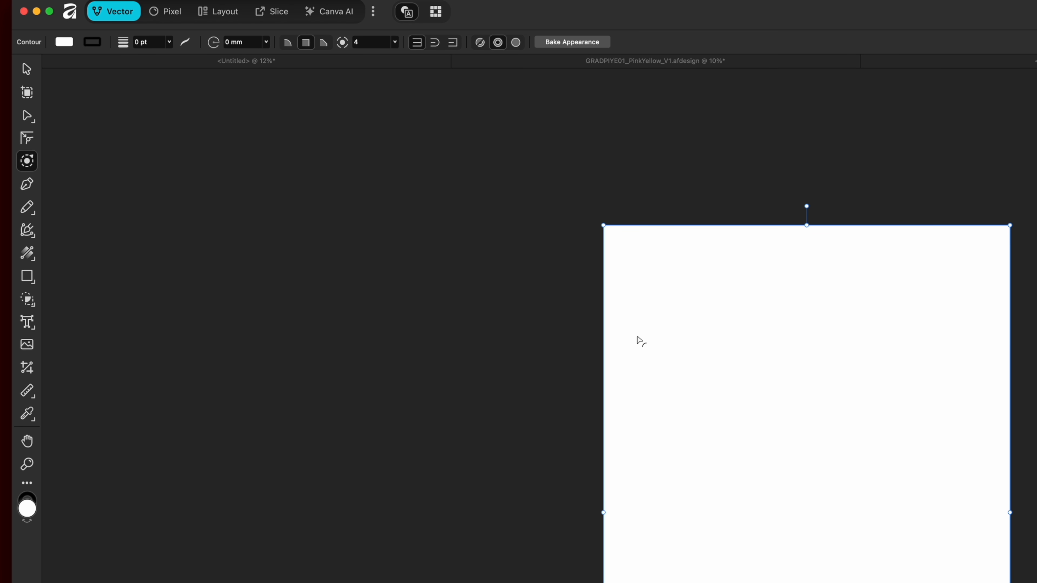
scroll(626, 305, "left", 3)
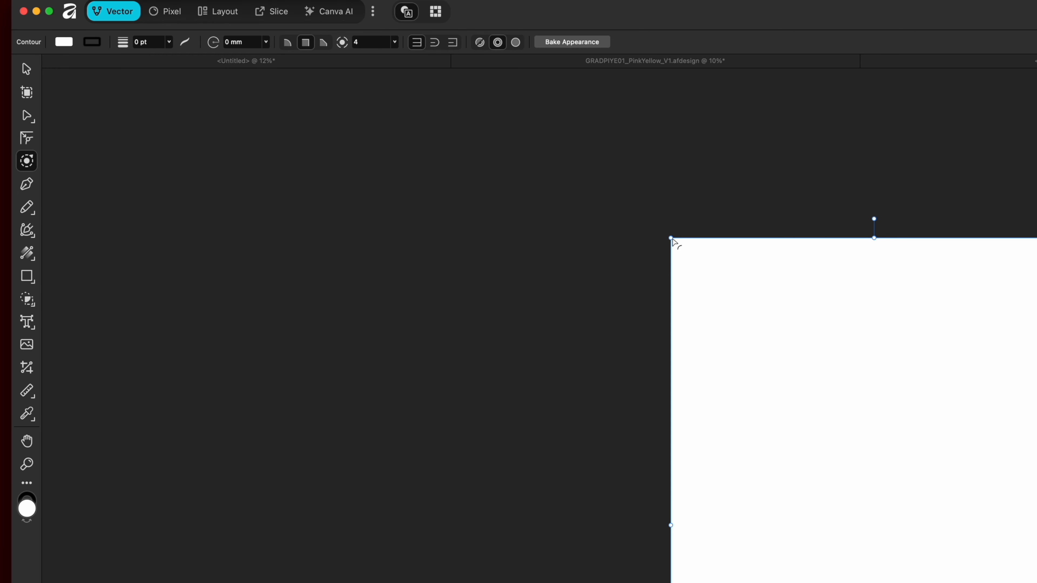
left_click_drag(671, 239, 682, 252)
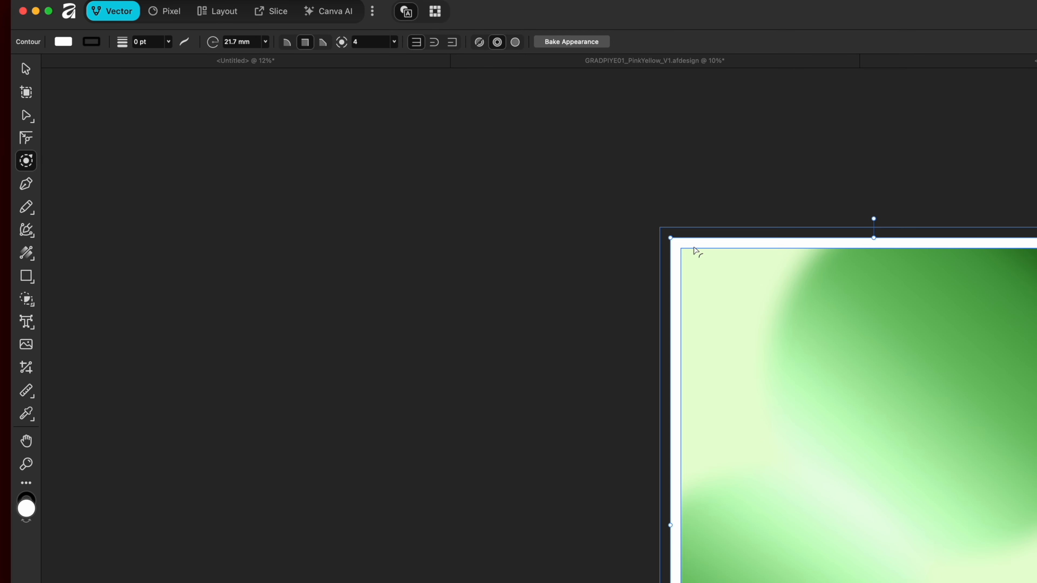
left_click_drag(682, 252, 662, 230)
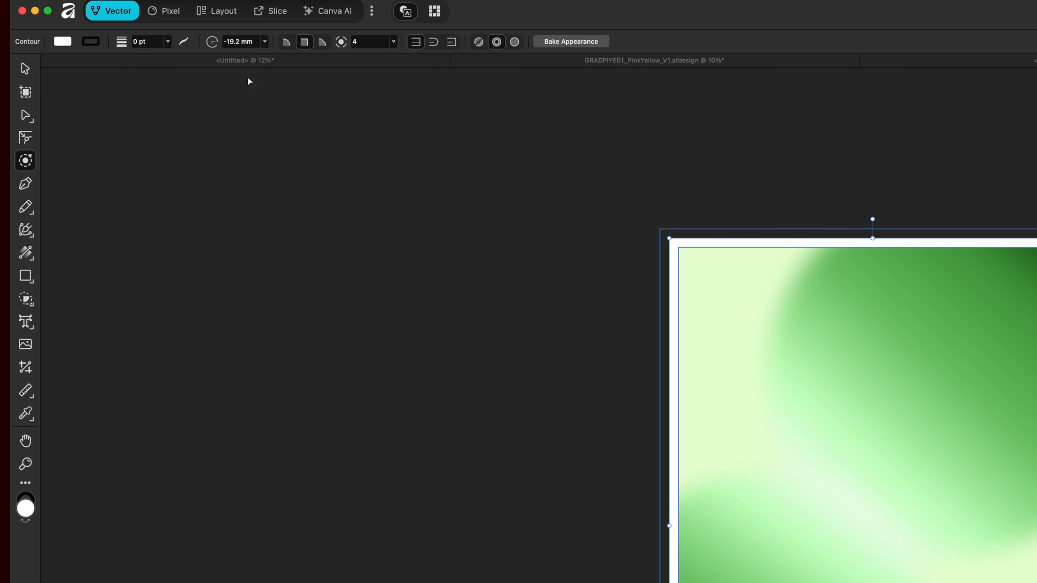
left_click(236, 44)
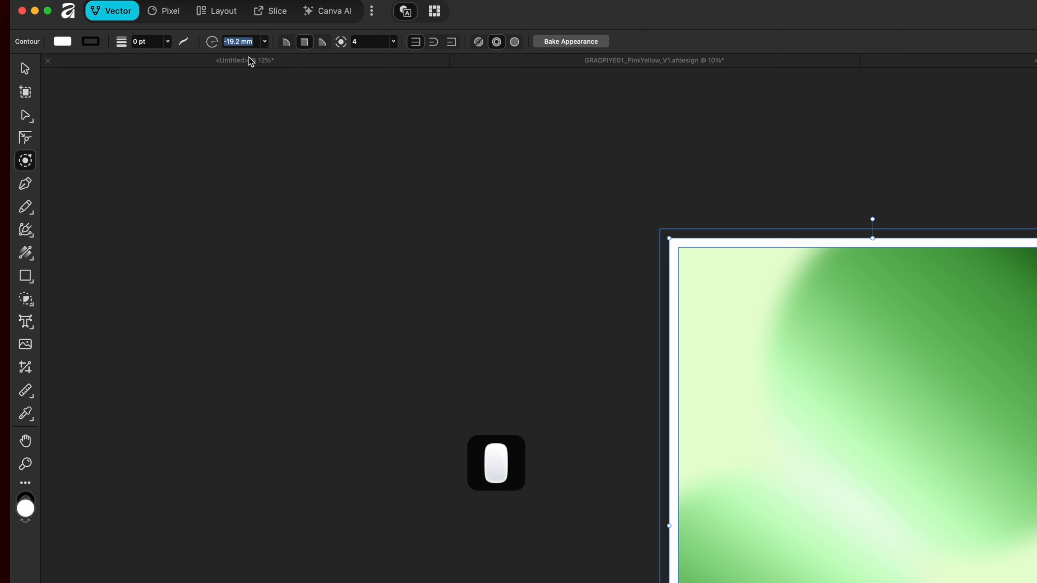
type("-20")
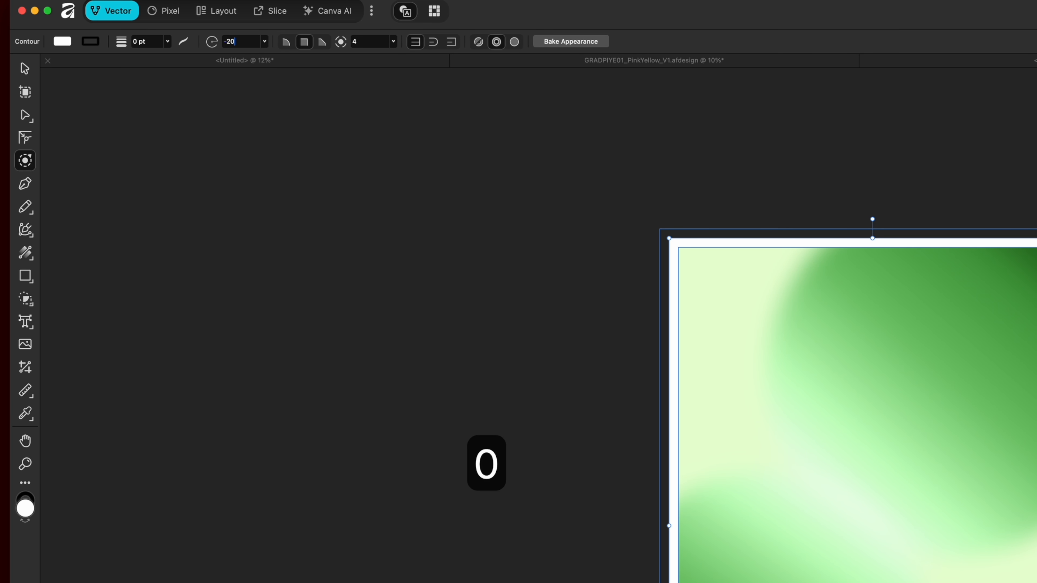
key("Return")
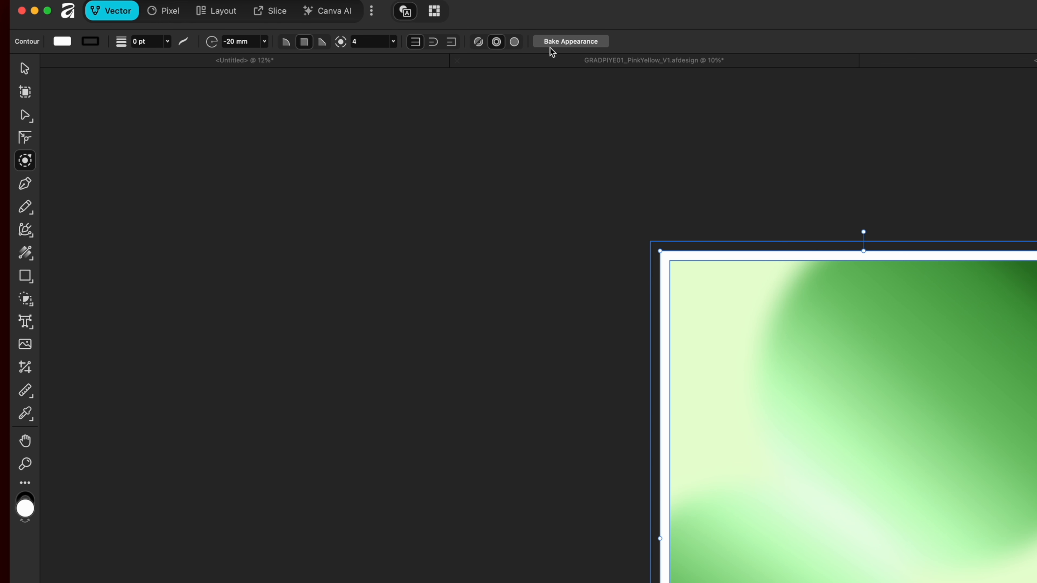
Bake the appearance of the contoured white frame into curves and deselect it to review the bordered poster.
left_click(567, 42)
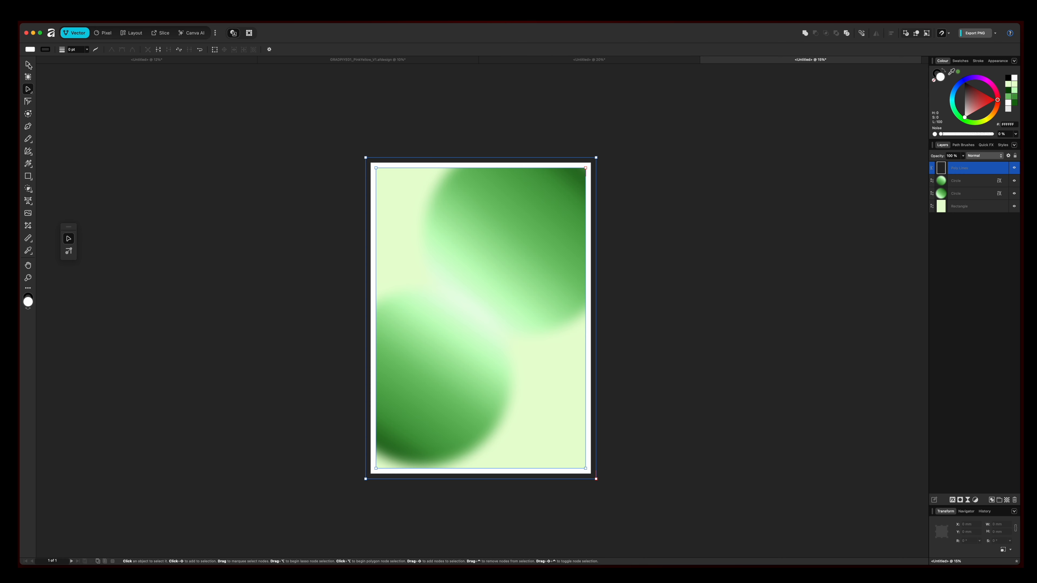
left_click(28, 64)
left_click(688, 290)
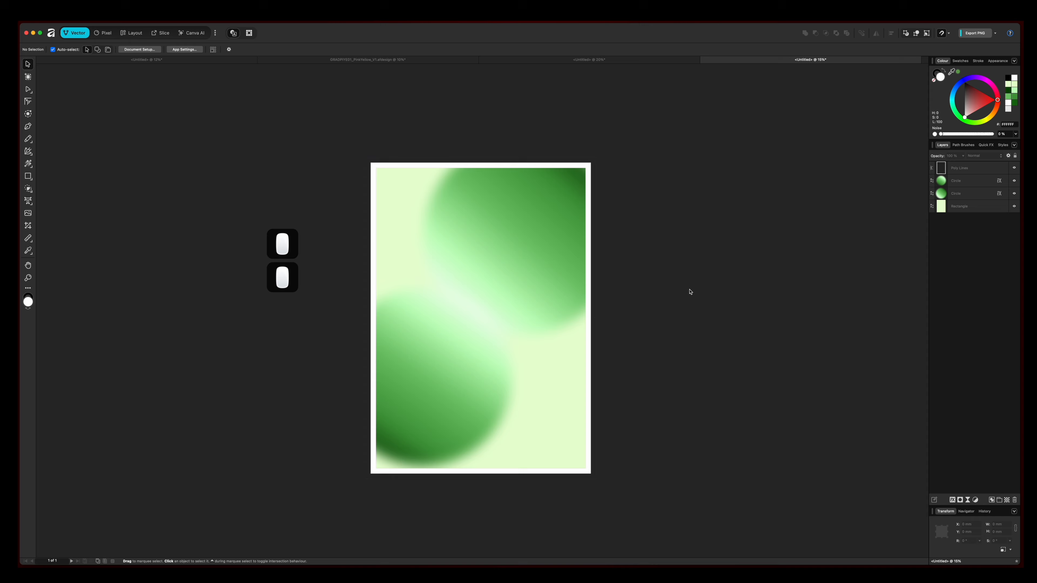
scroll(690, 291, "left", 3)
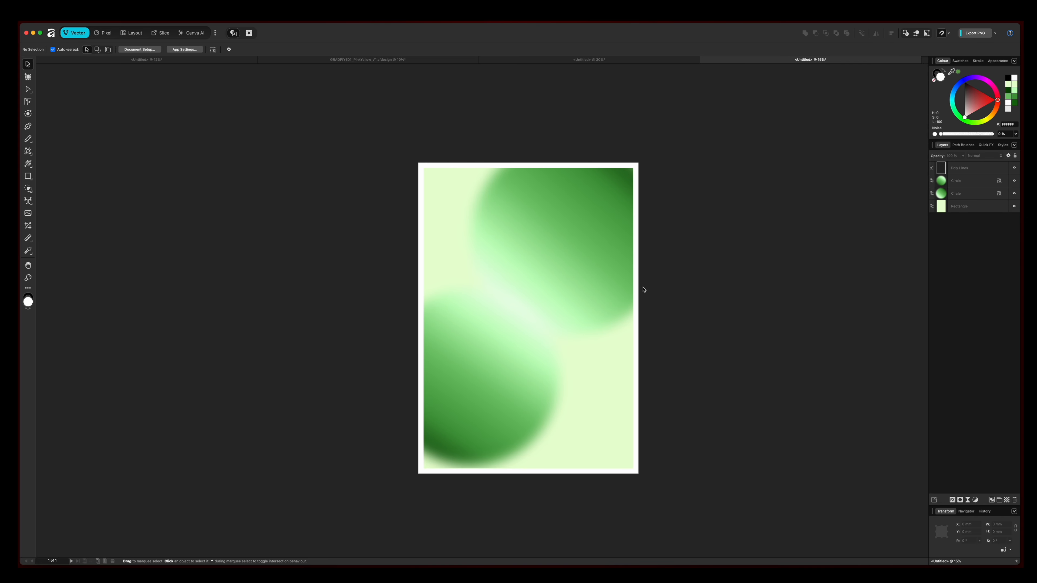
key("super+equal")
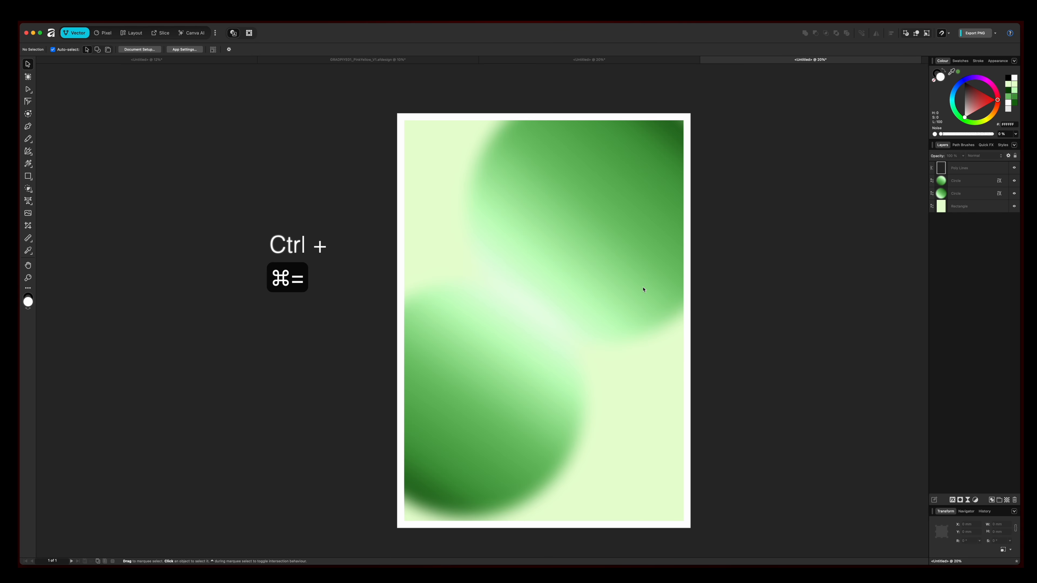
scroll(643, 287, "right", 1)
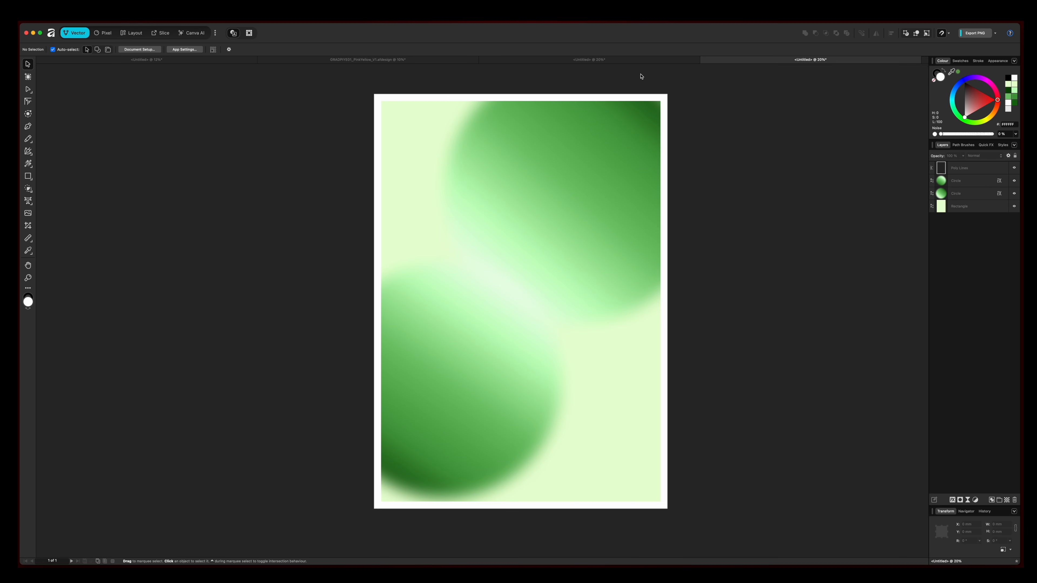
Compare the new green poster with the cream-background green version, and examine the composition of the pink and orange poster.
left_click(641, 62)
scroll(730, 69, "up", 1)
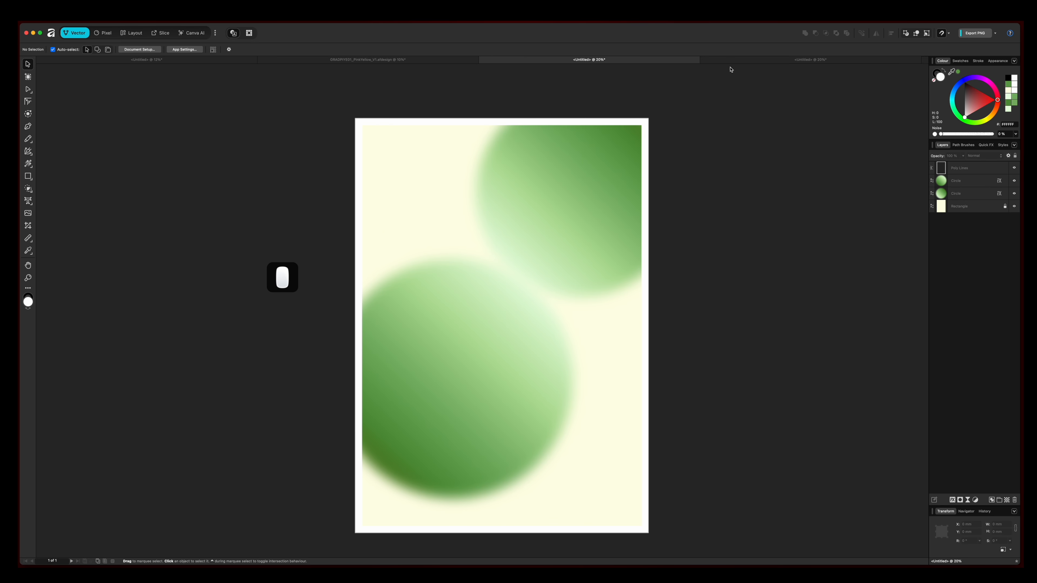
scroll(737, 75, "right", 1)
left_click(743, 62)
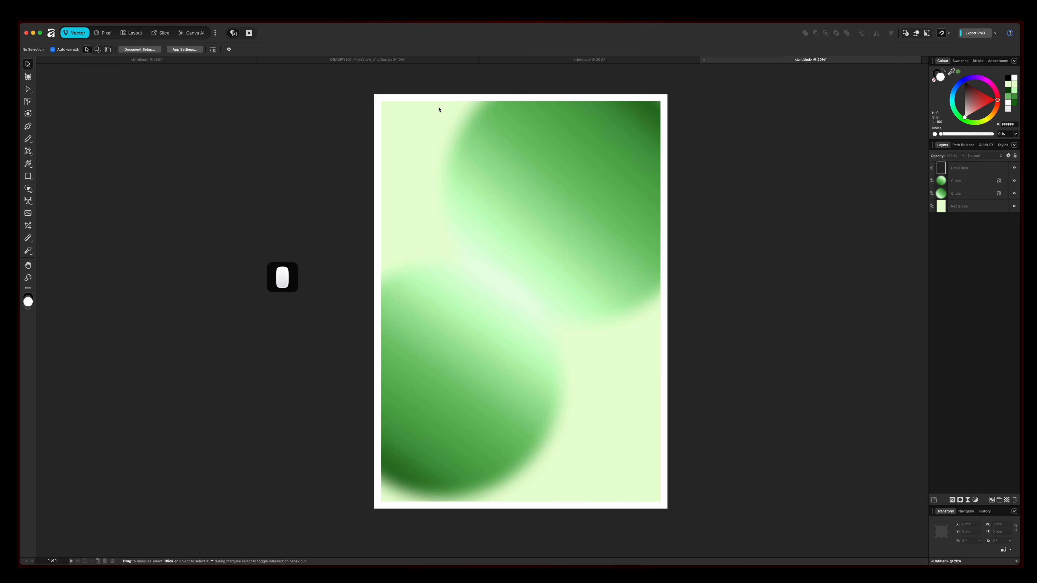
left_click(440, 61)
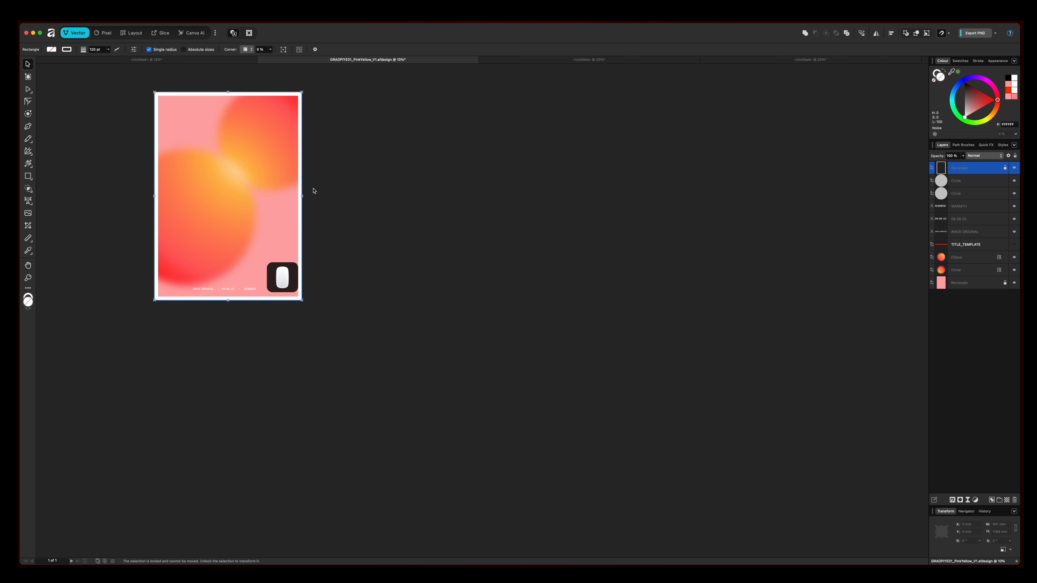
scroll(271, 195, "left", 8)
scroll(271, 195, "up", 3)
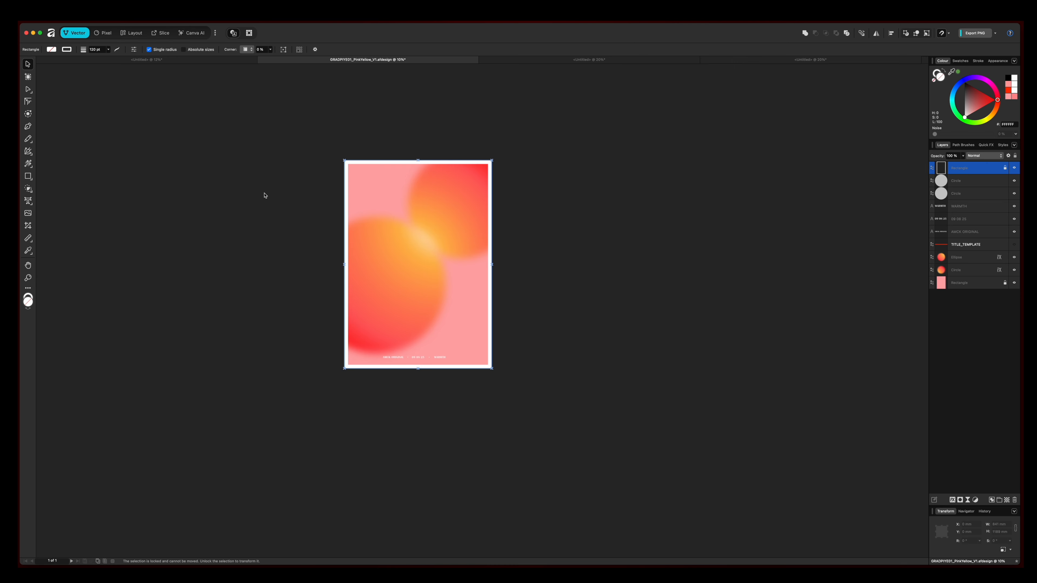
key("super+equal")
key("super+equal")
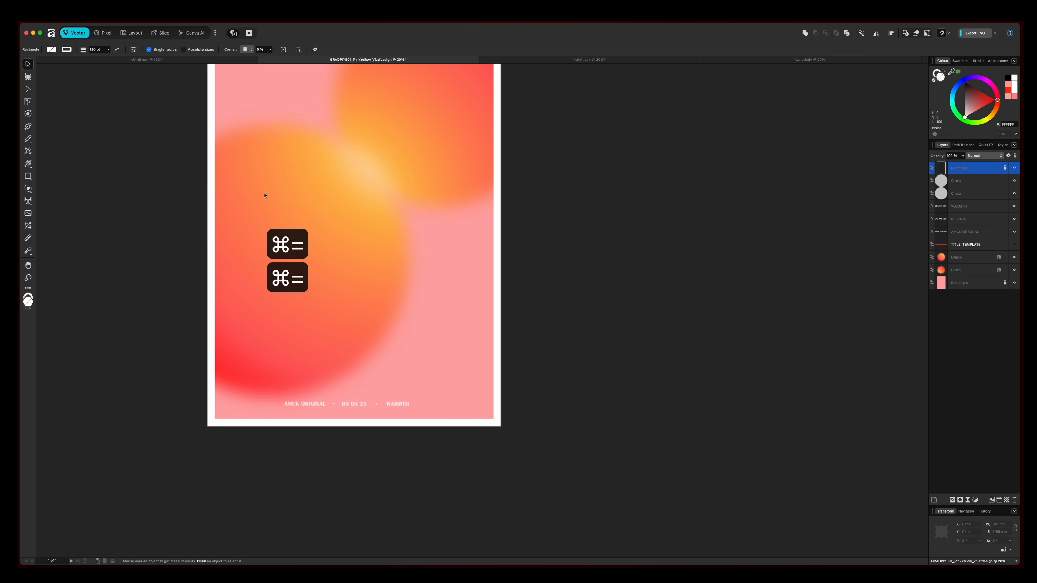
scroll(407, 234, "left", 8)
scroll(407, 233, "up", 5)
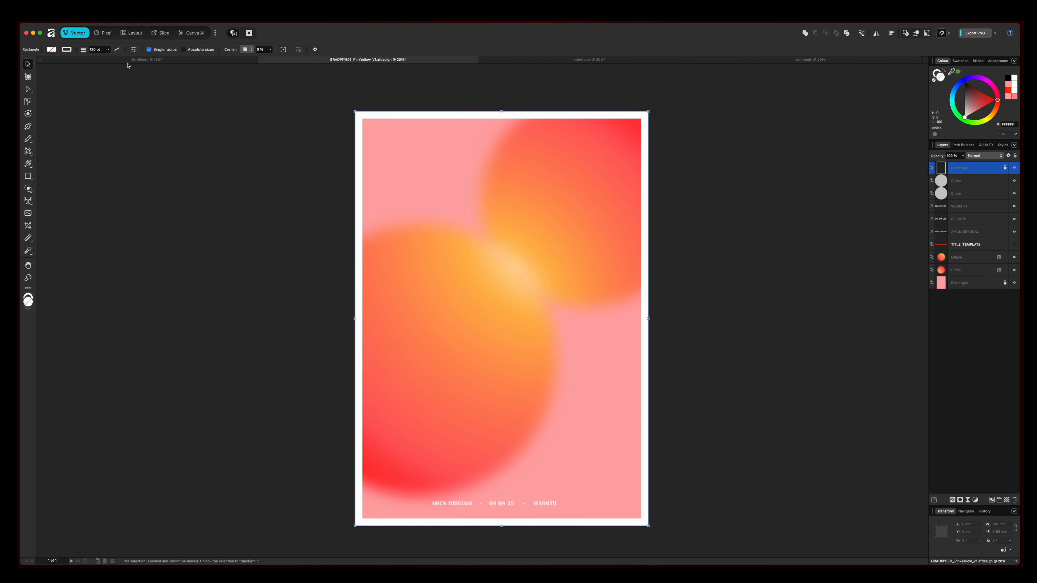
Examine the circle sizes and spacing on the blue gradient poster and compare it with the other open poster versions.
left_click(202, 64)
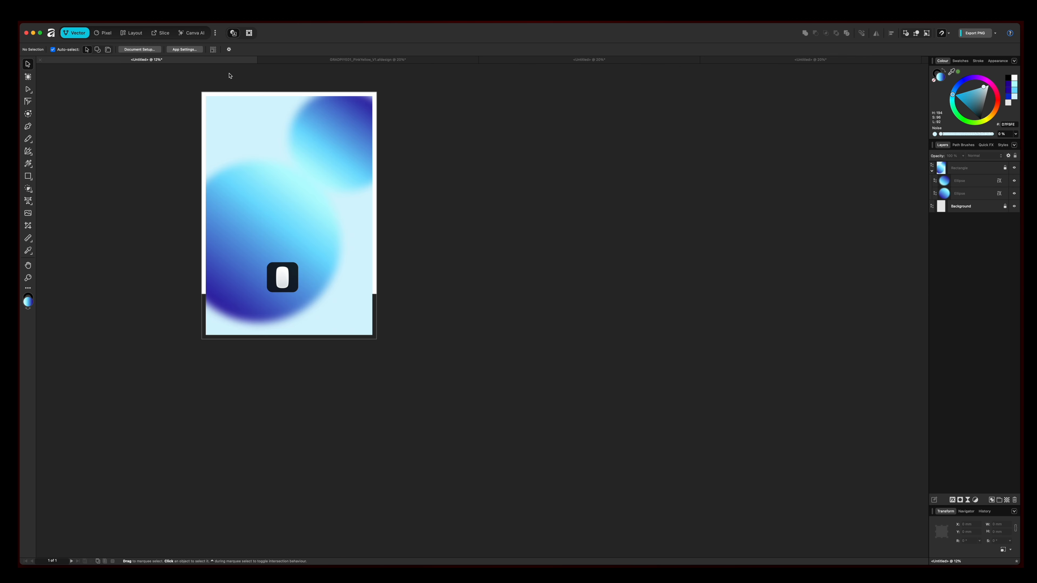
scroll(290, 160, "left", 5)
scroll(290, 160, "left", 2)
scroll(290, 160, "up", 2)
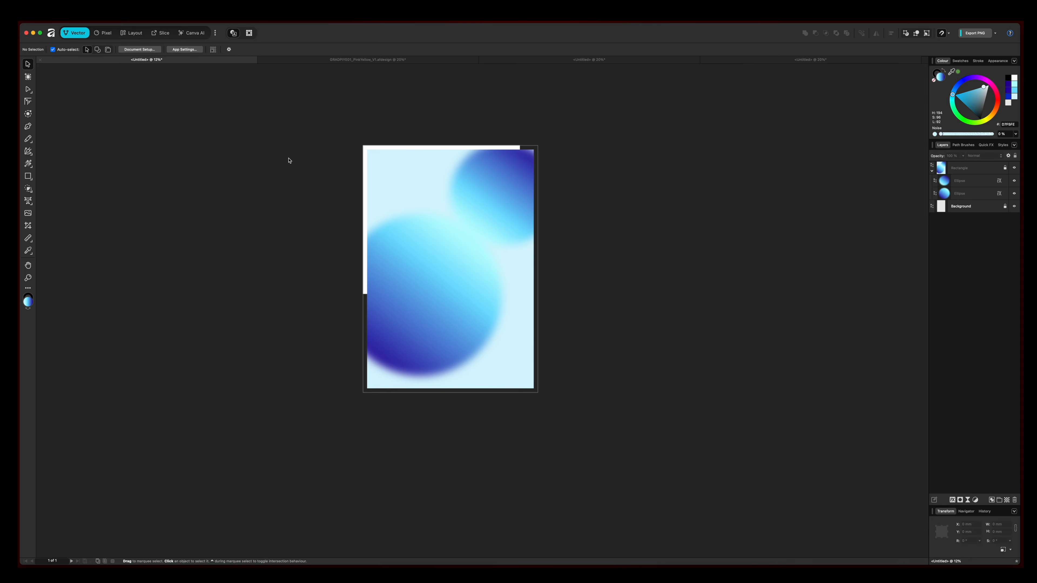
key("ctrl+super+equal")
key("ctrl+super+equal")
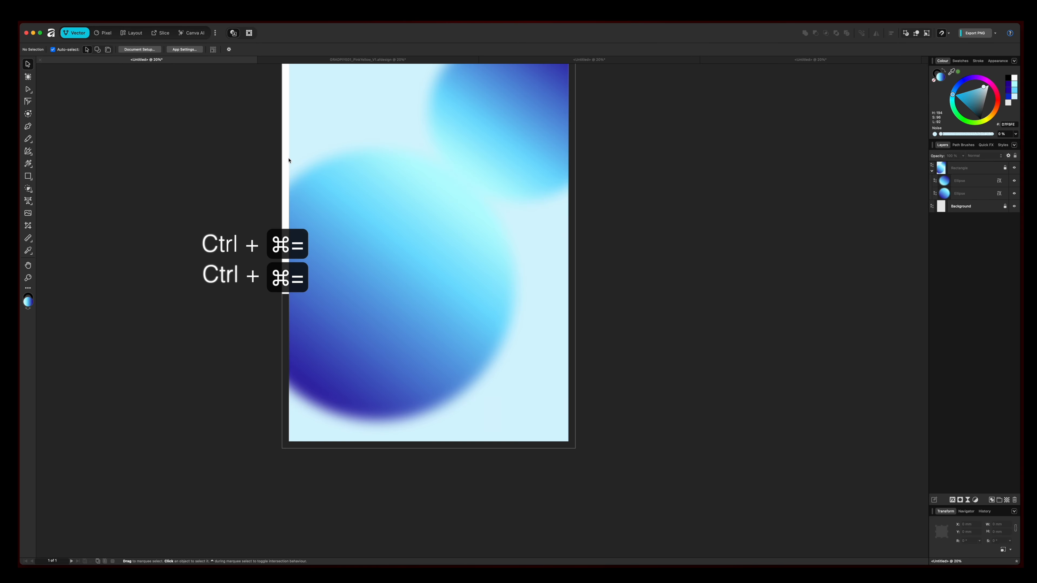
scroll(417, 204, "up", 2)
scroll(416, 204, "left", 4)
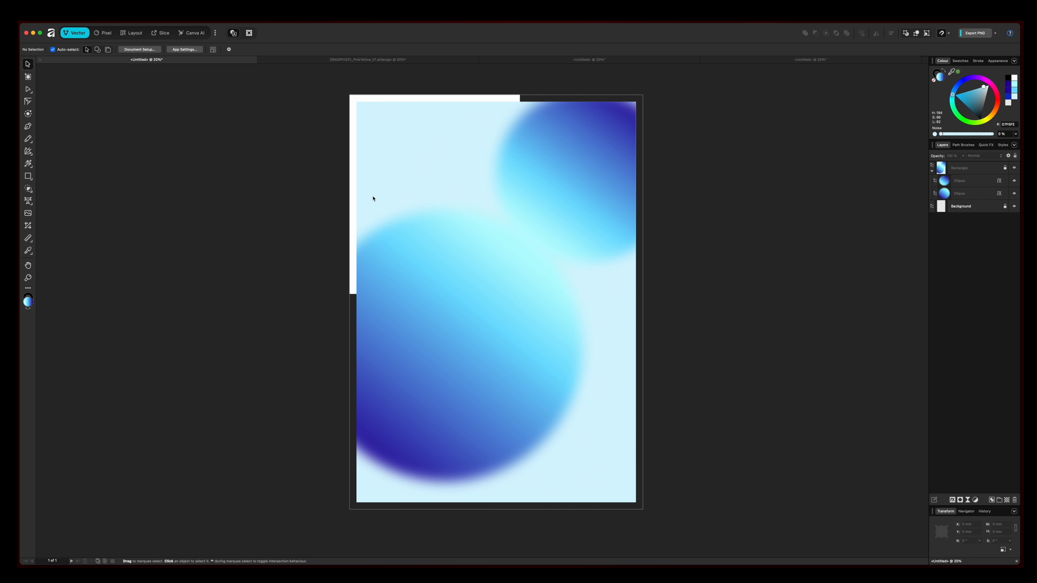
scroll(383, 288, "right", 2)
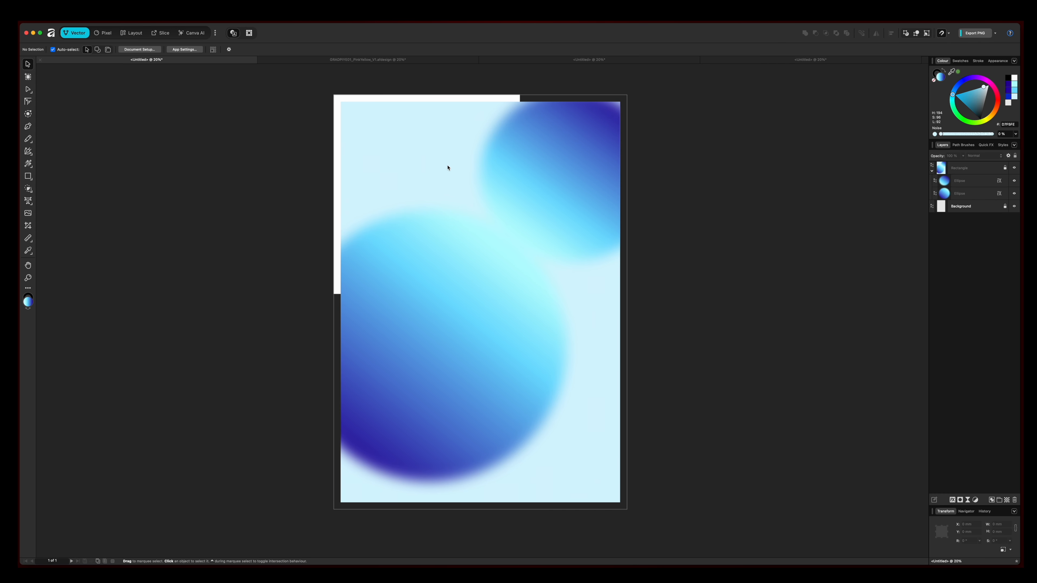
left_click(410, 59)
left_click(207, 62)
left_click(646, 62)
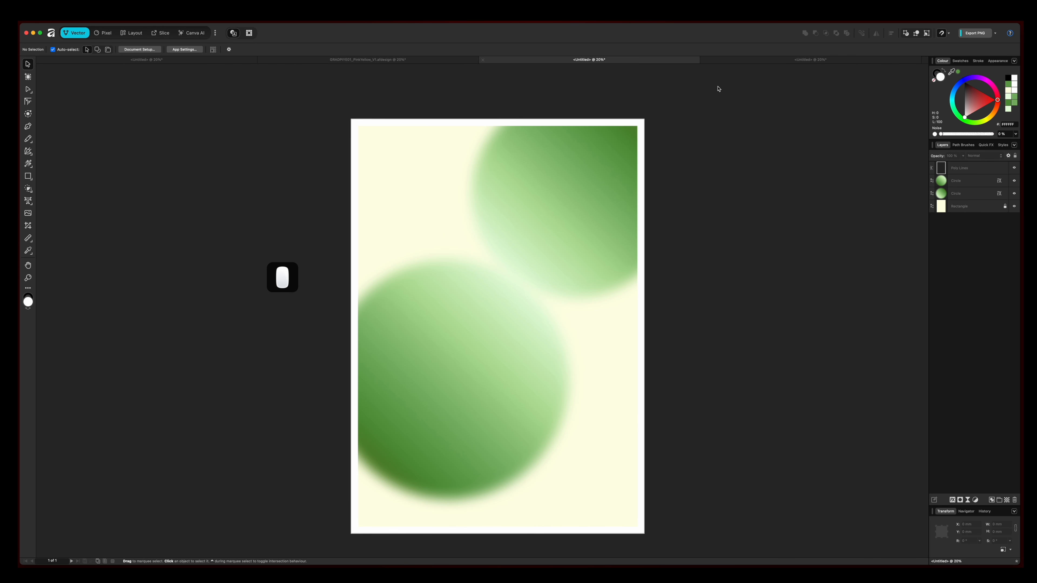
In the new green poster, scale the upper circle down slightly, shift it a little toward the lower right, and deselect it.
left_click(744, 60)
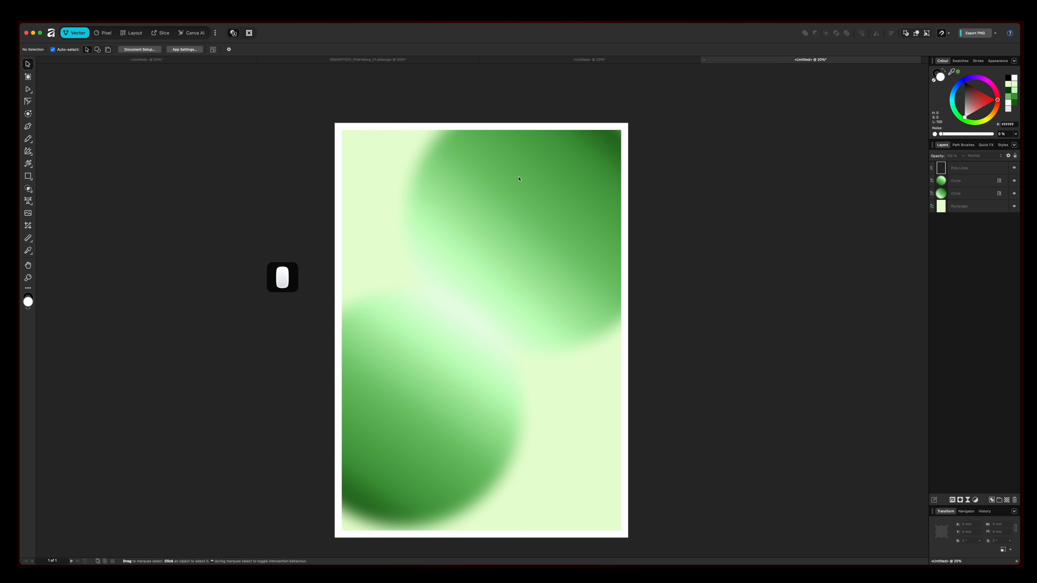
left_click(561, 214)
left_click_drag(669, 355, 635, 322)
left_click(489, 233)
left_click_drag(497, 241, 511, 248)
left_click(713, 306)
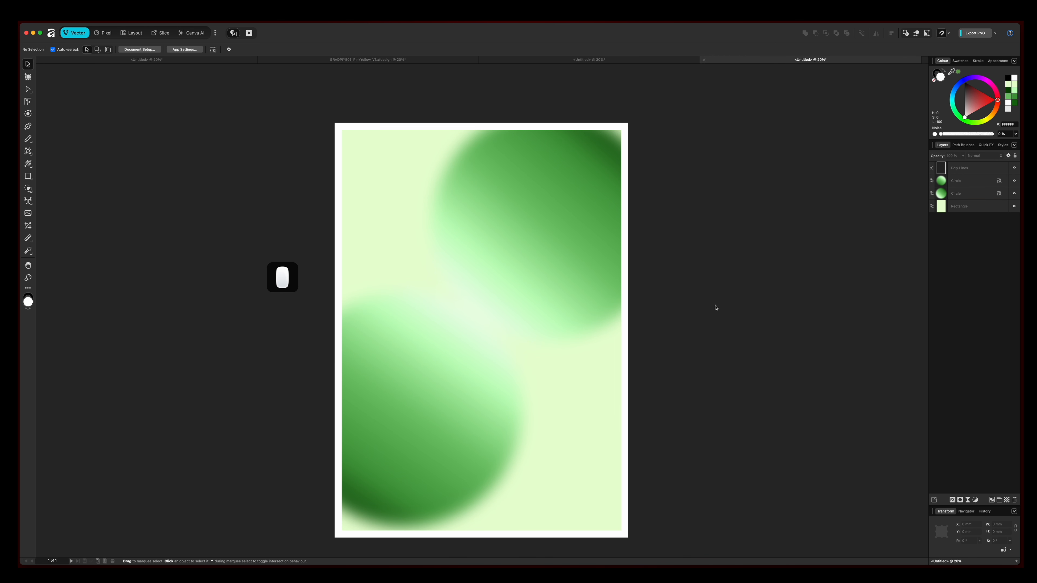